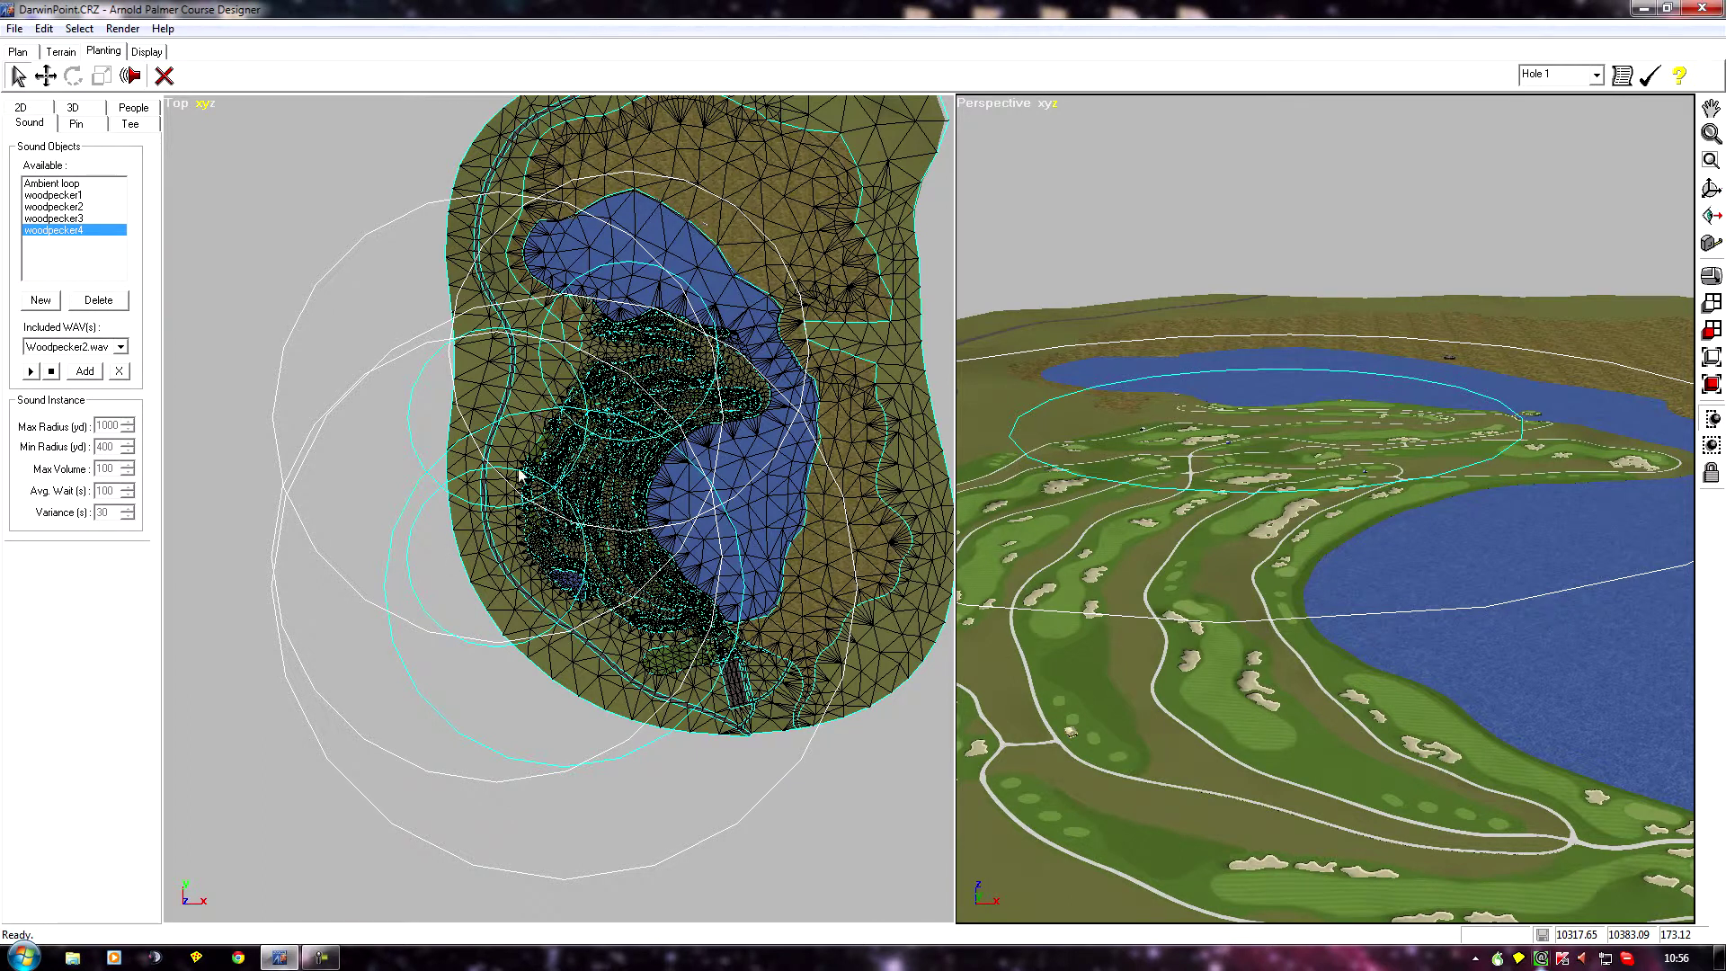
middle_click_drag(408, 512, 383, 477)
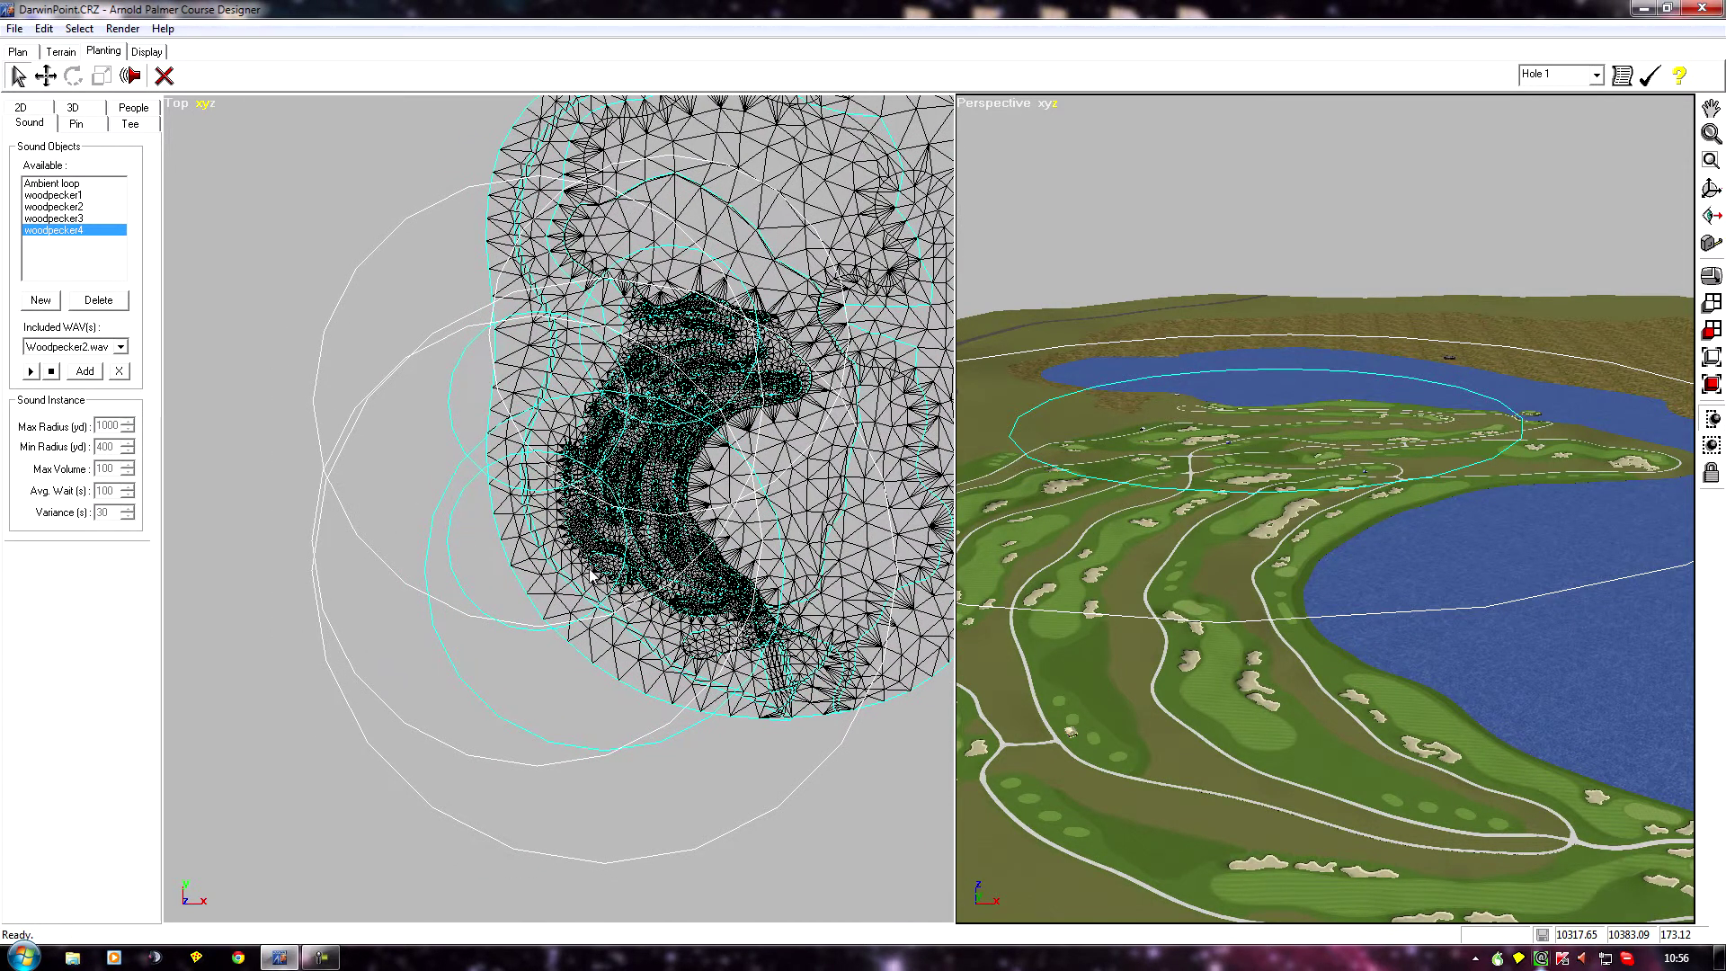
middle_click_drag(672, 619, 562, 585)
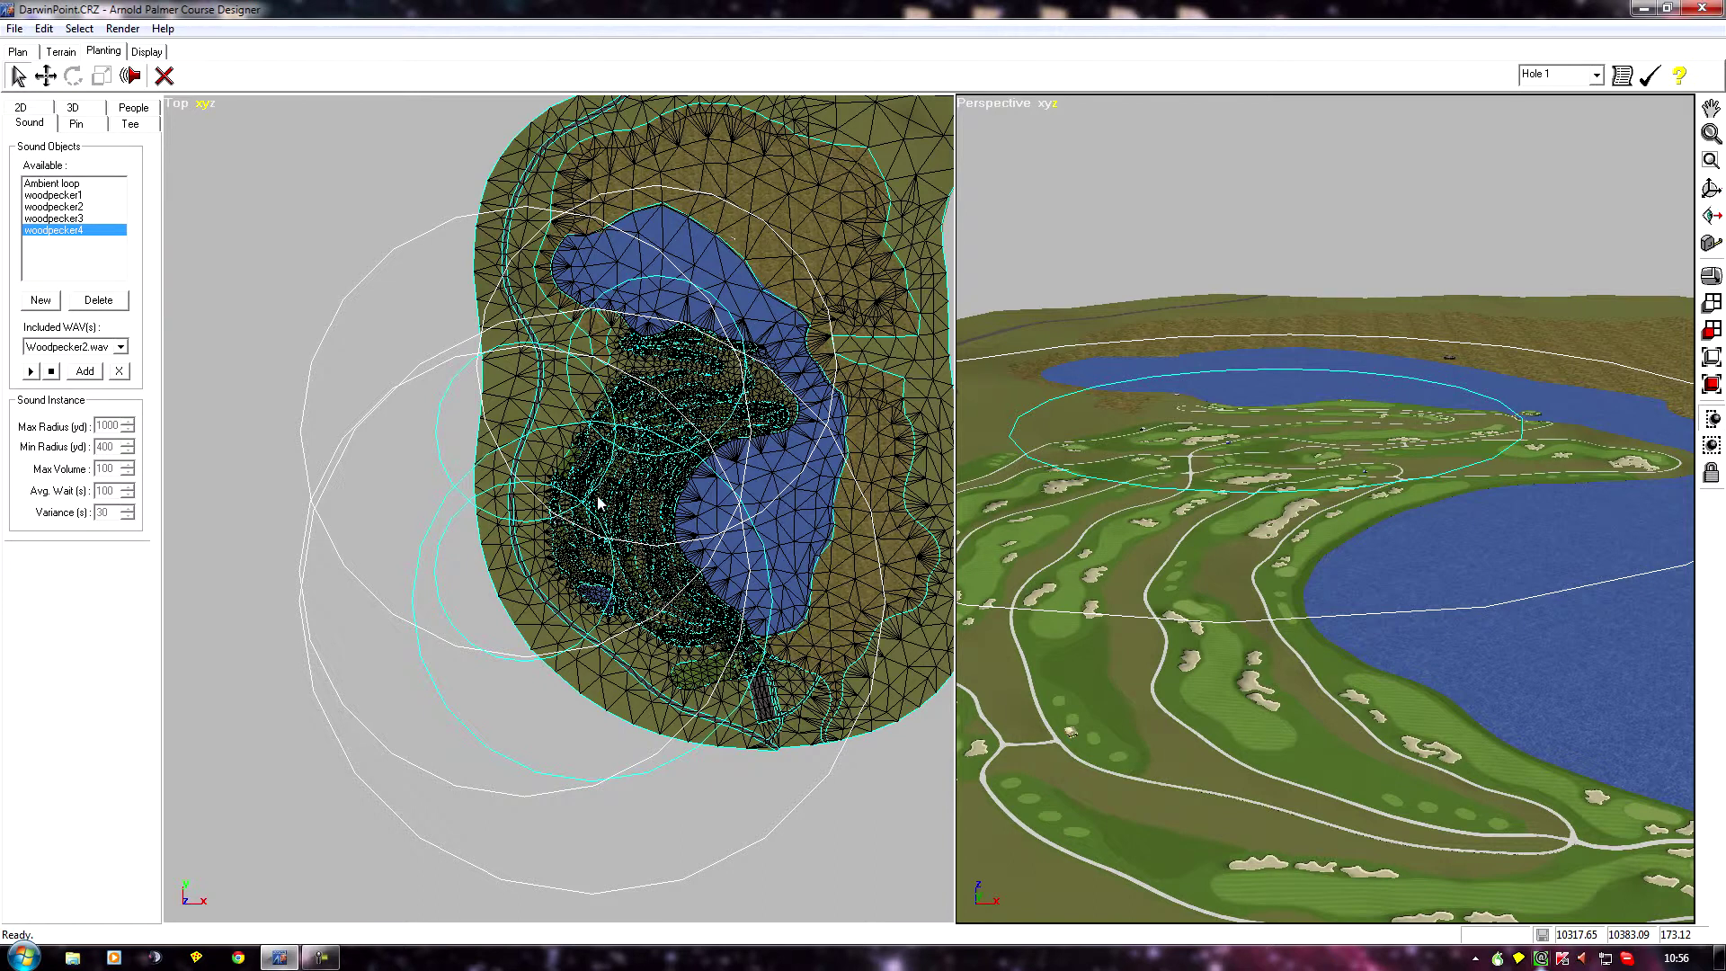
middle_click_drag(688, 514, 587, 456)
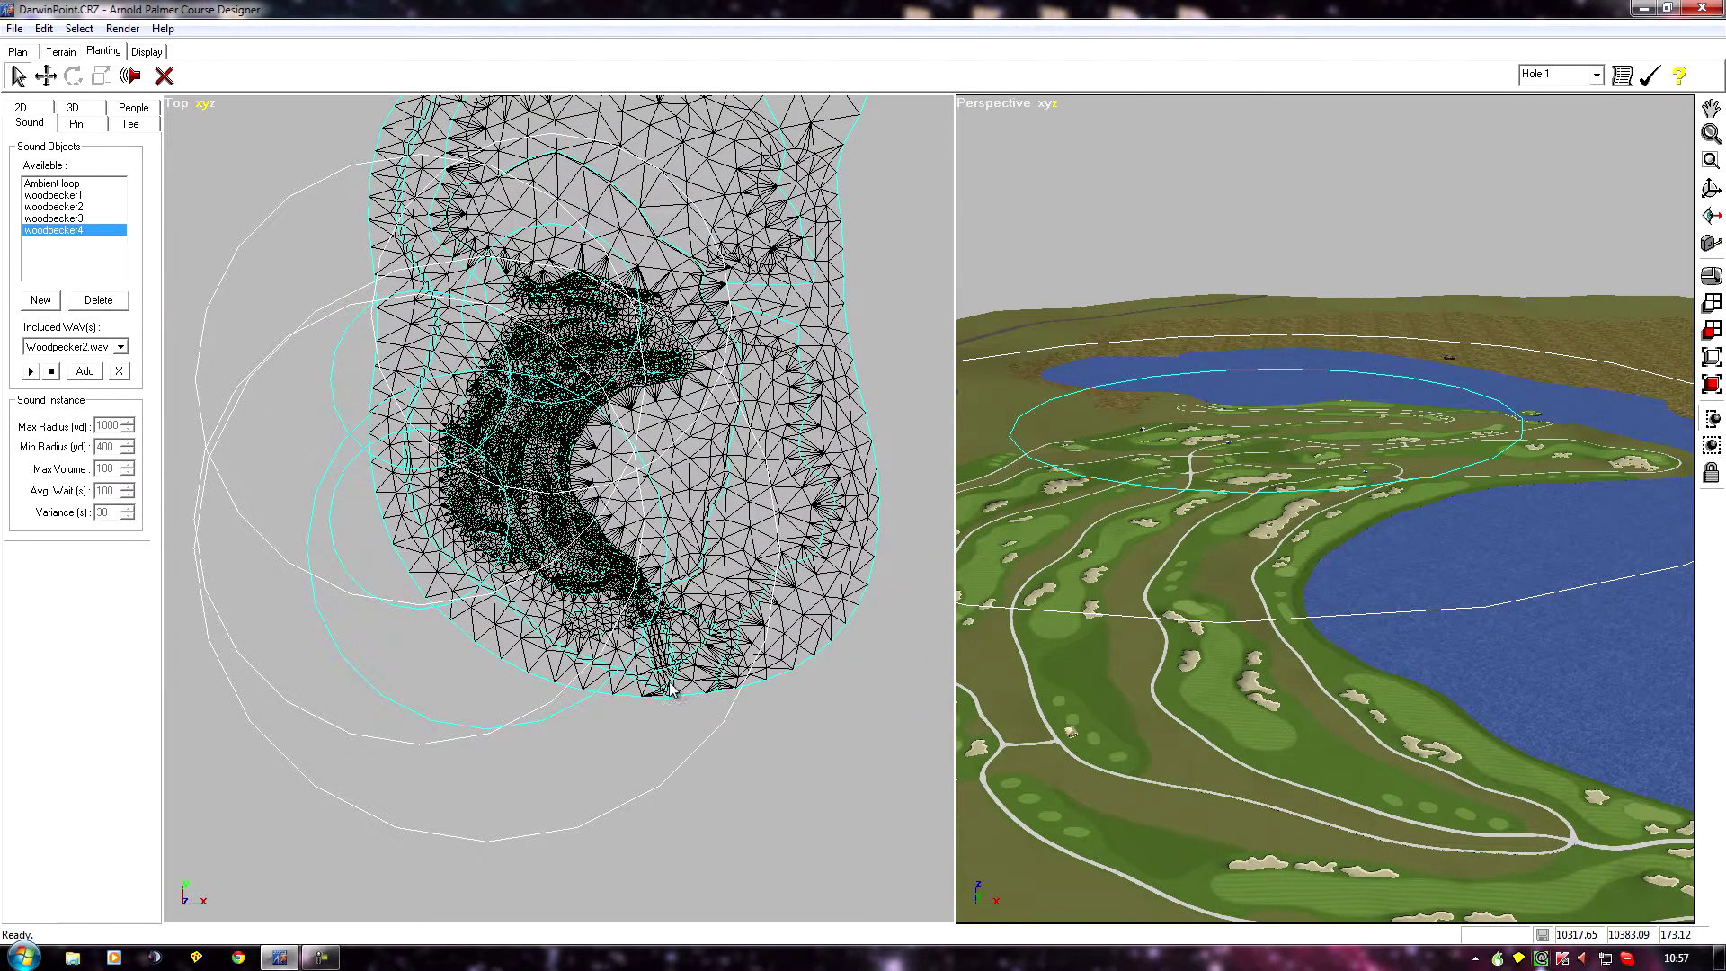
middle_click_drag(682, 683, 693, 637)
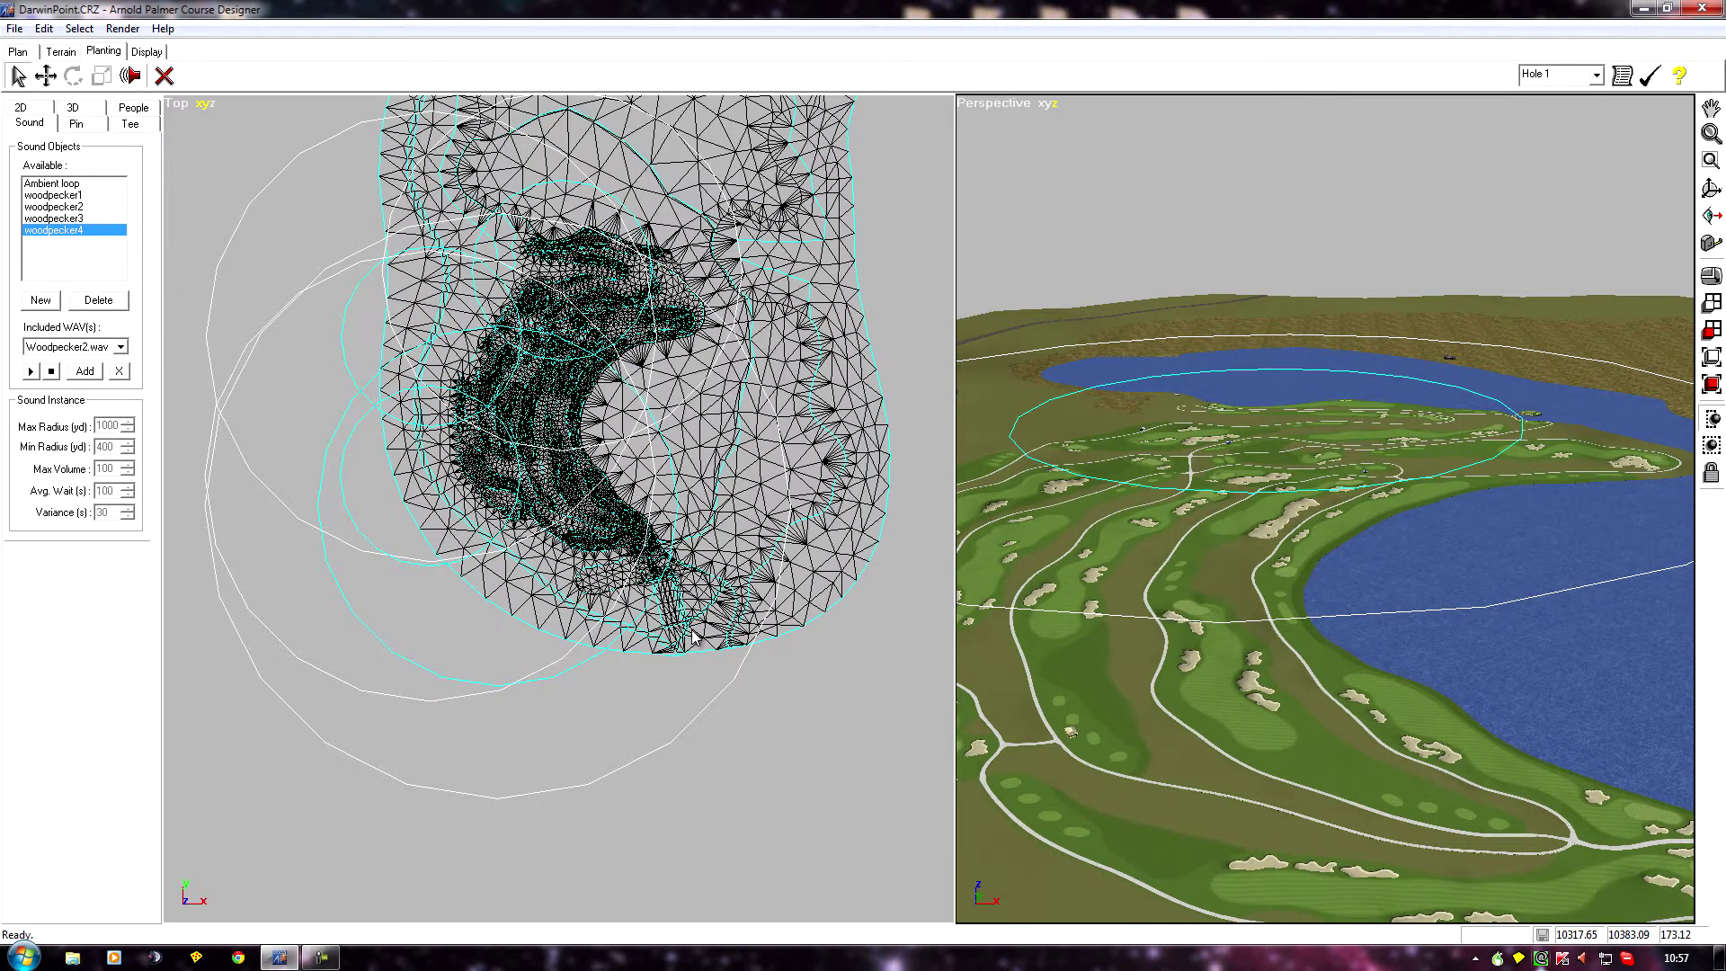
Select the Ambient loop sound instance placed on the large dark-roofed building north of the car park
scroll(693, 636, "up", 3)
middle_click_drag(693, 624, 553, 511)
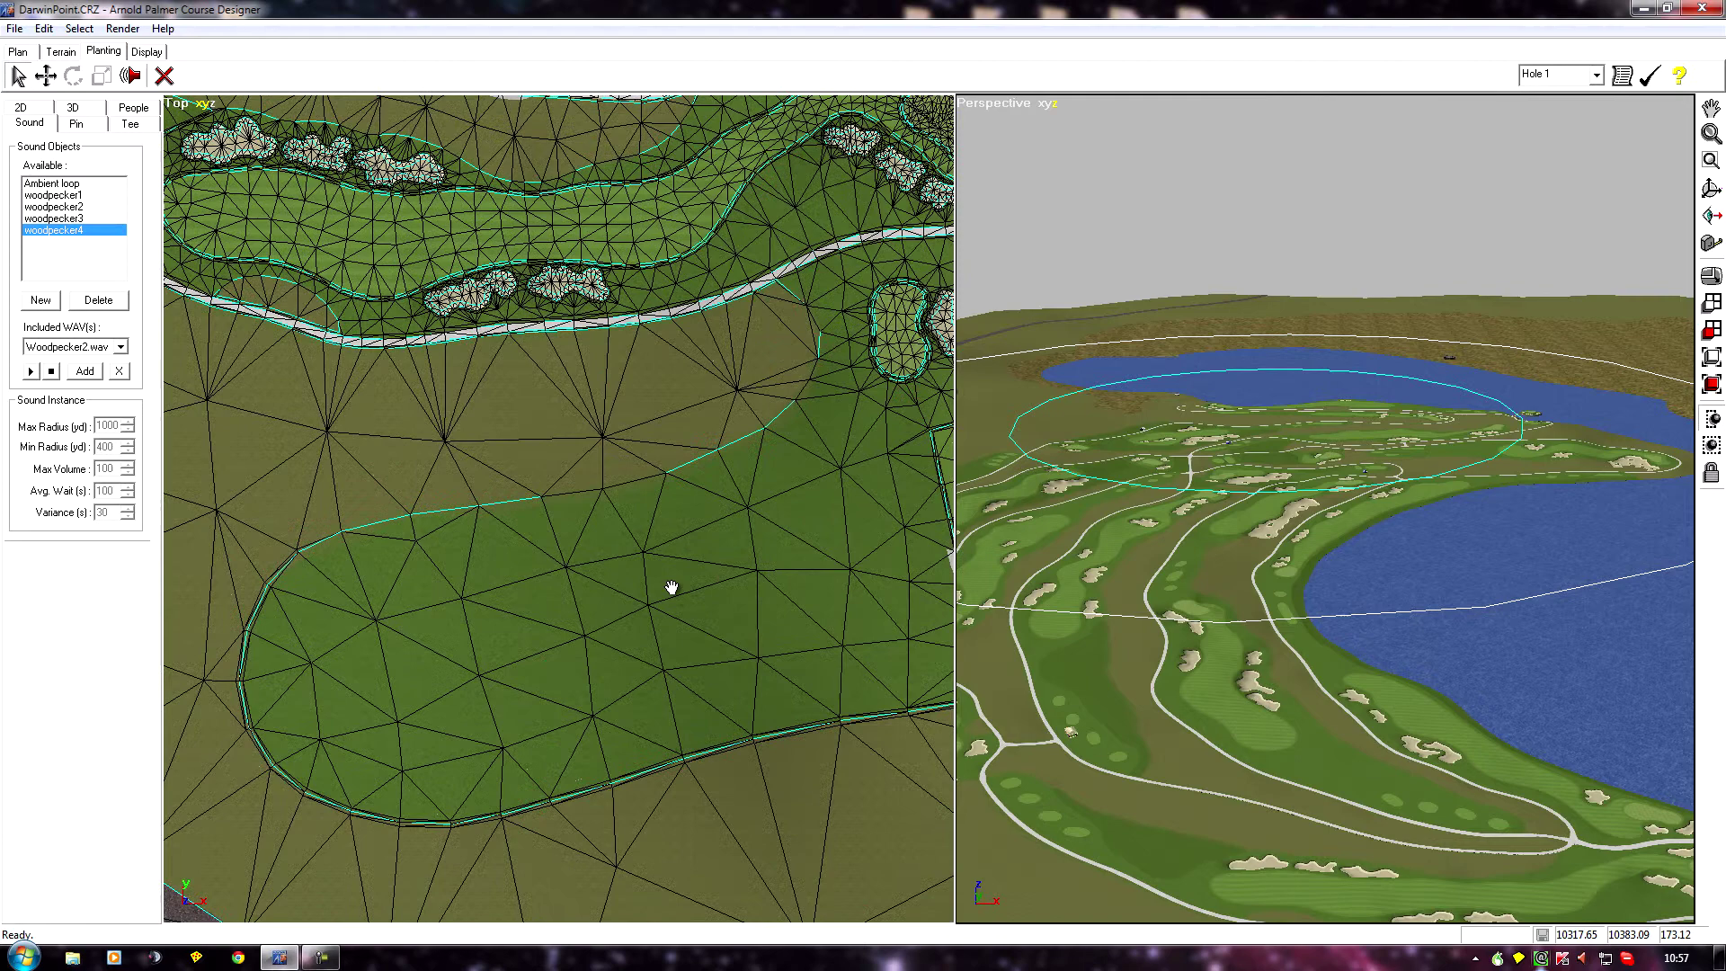
middle_click_drag(672, 590, 327, 640)
middle_click_drag(586, 656, 580, 649)
scroll(687, 644, "up", 5)
middle_click_drag(709, 694, 501, 540)
middle_click_drag(678, 617, 575, 673)
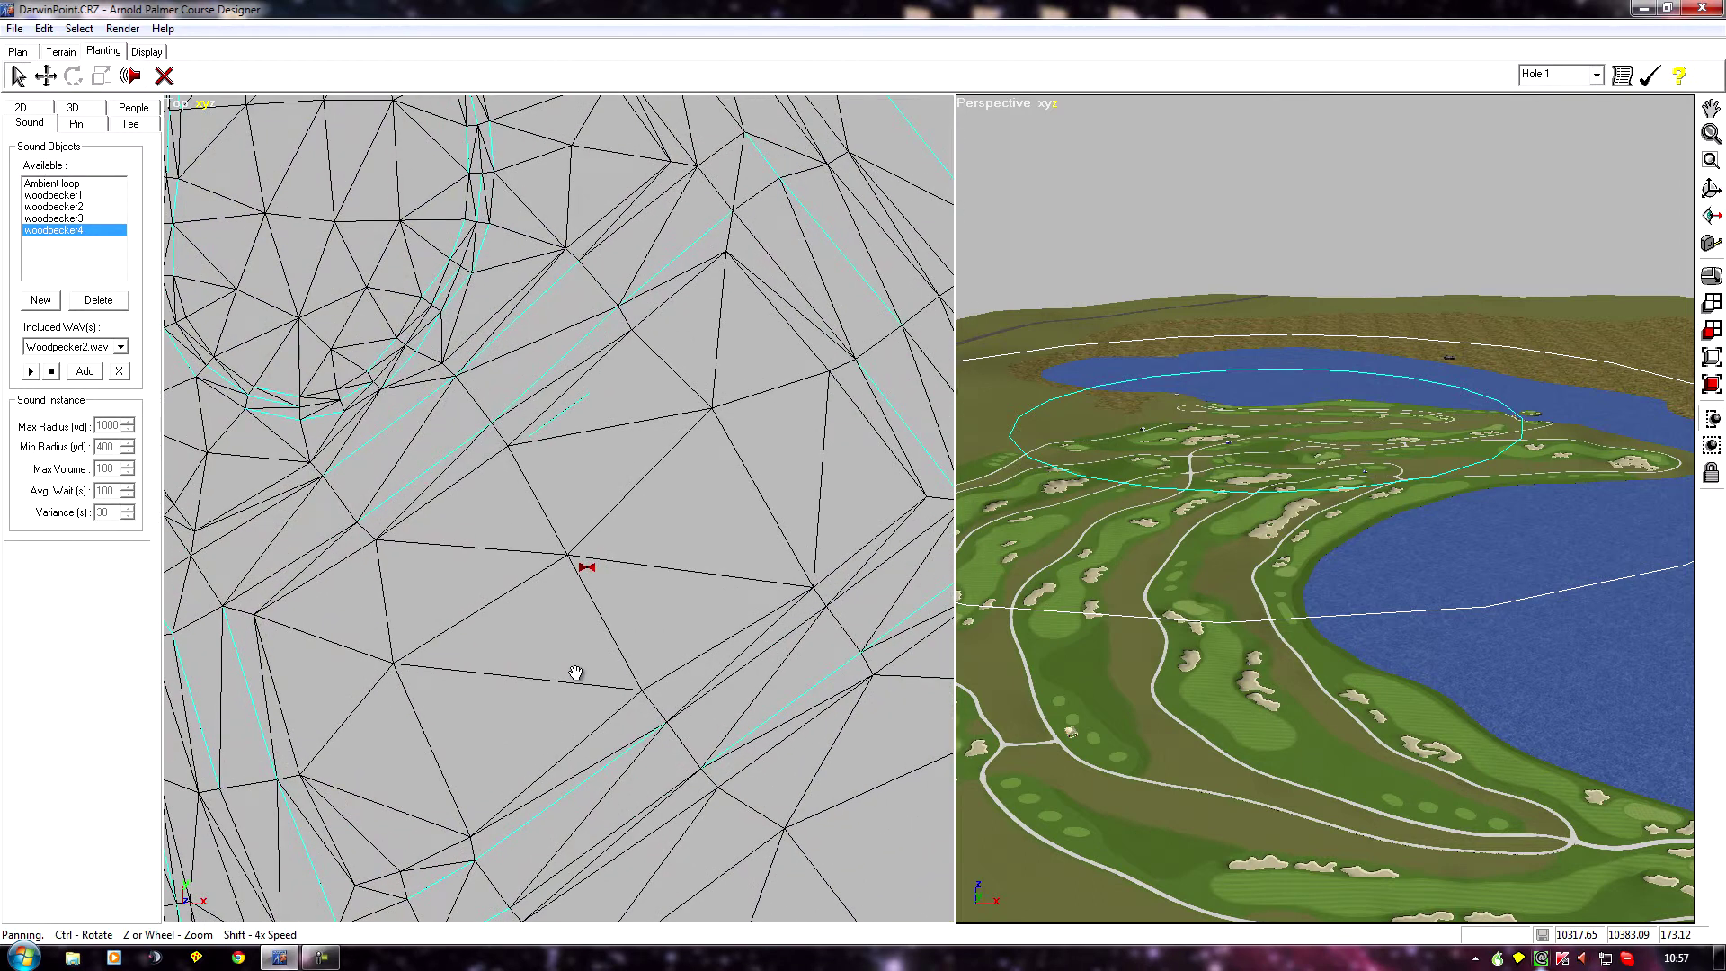
scroll(628, 682, "up", 5)
middle_click_drag(472, 756, 418, 397)
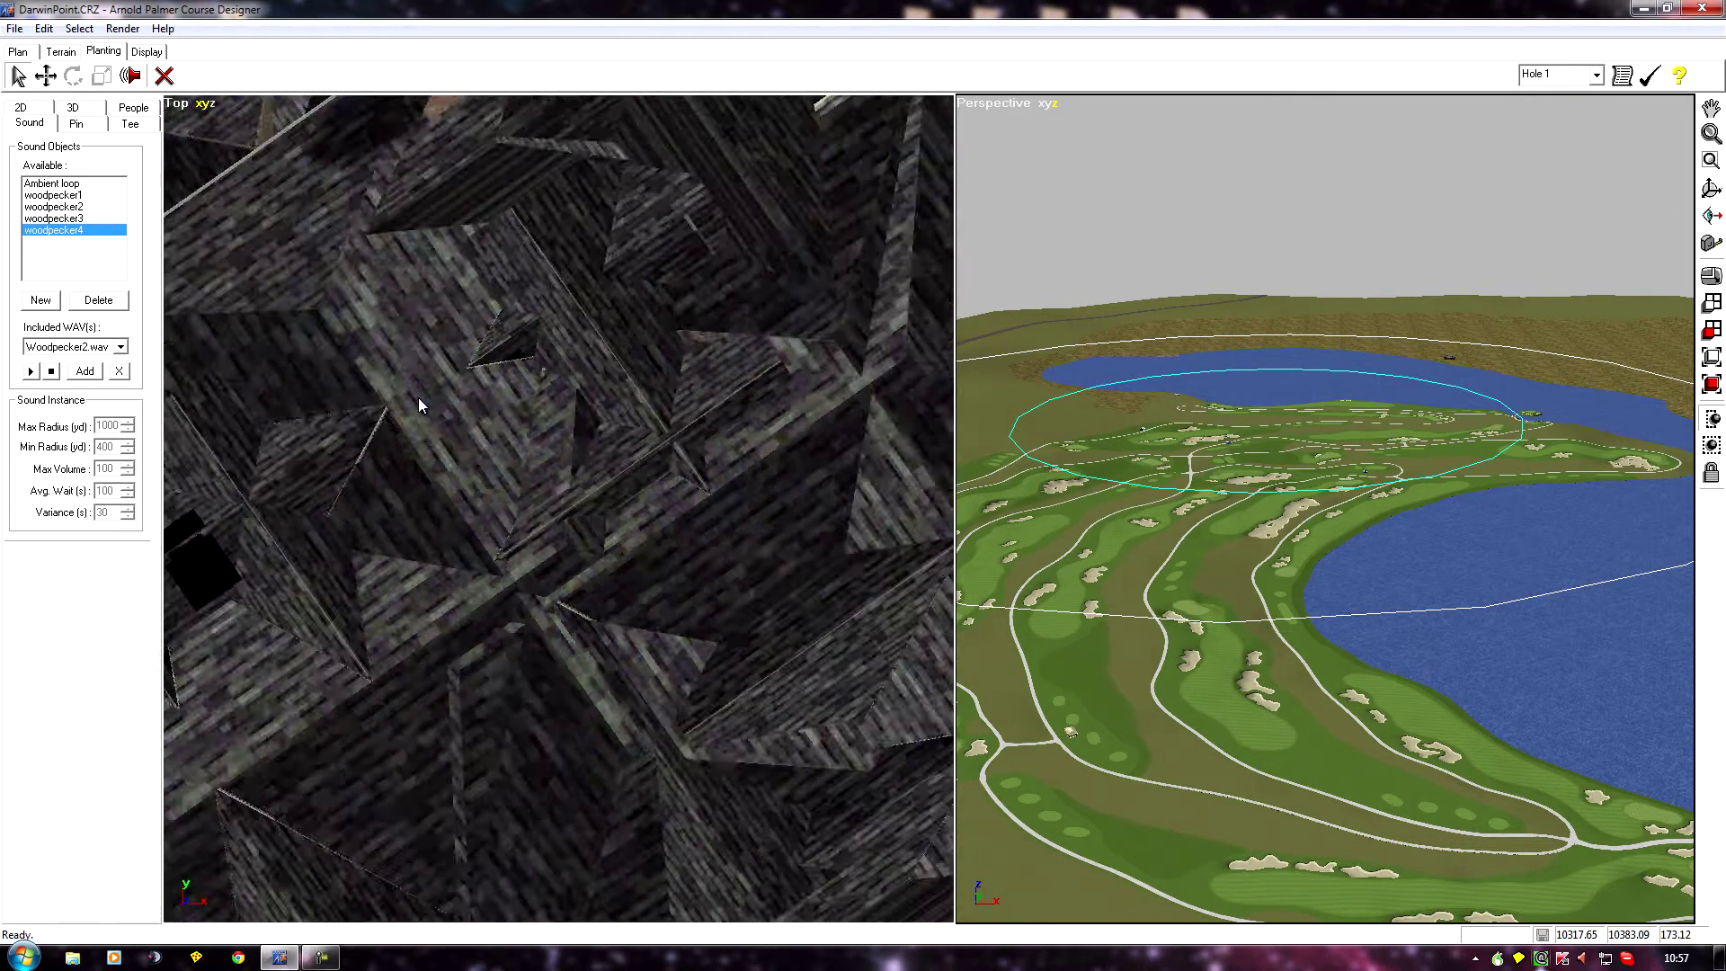
scroll(455, 574, "down", 2)
middle_click_drag(455, 573, 535, 515)
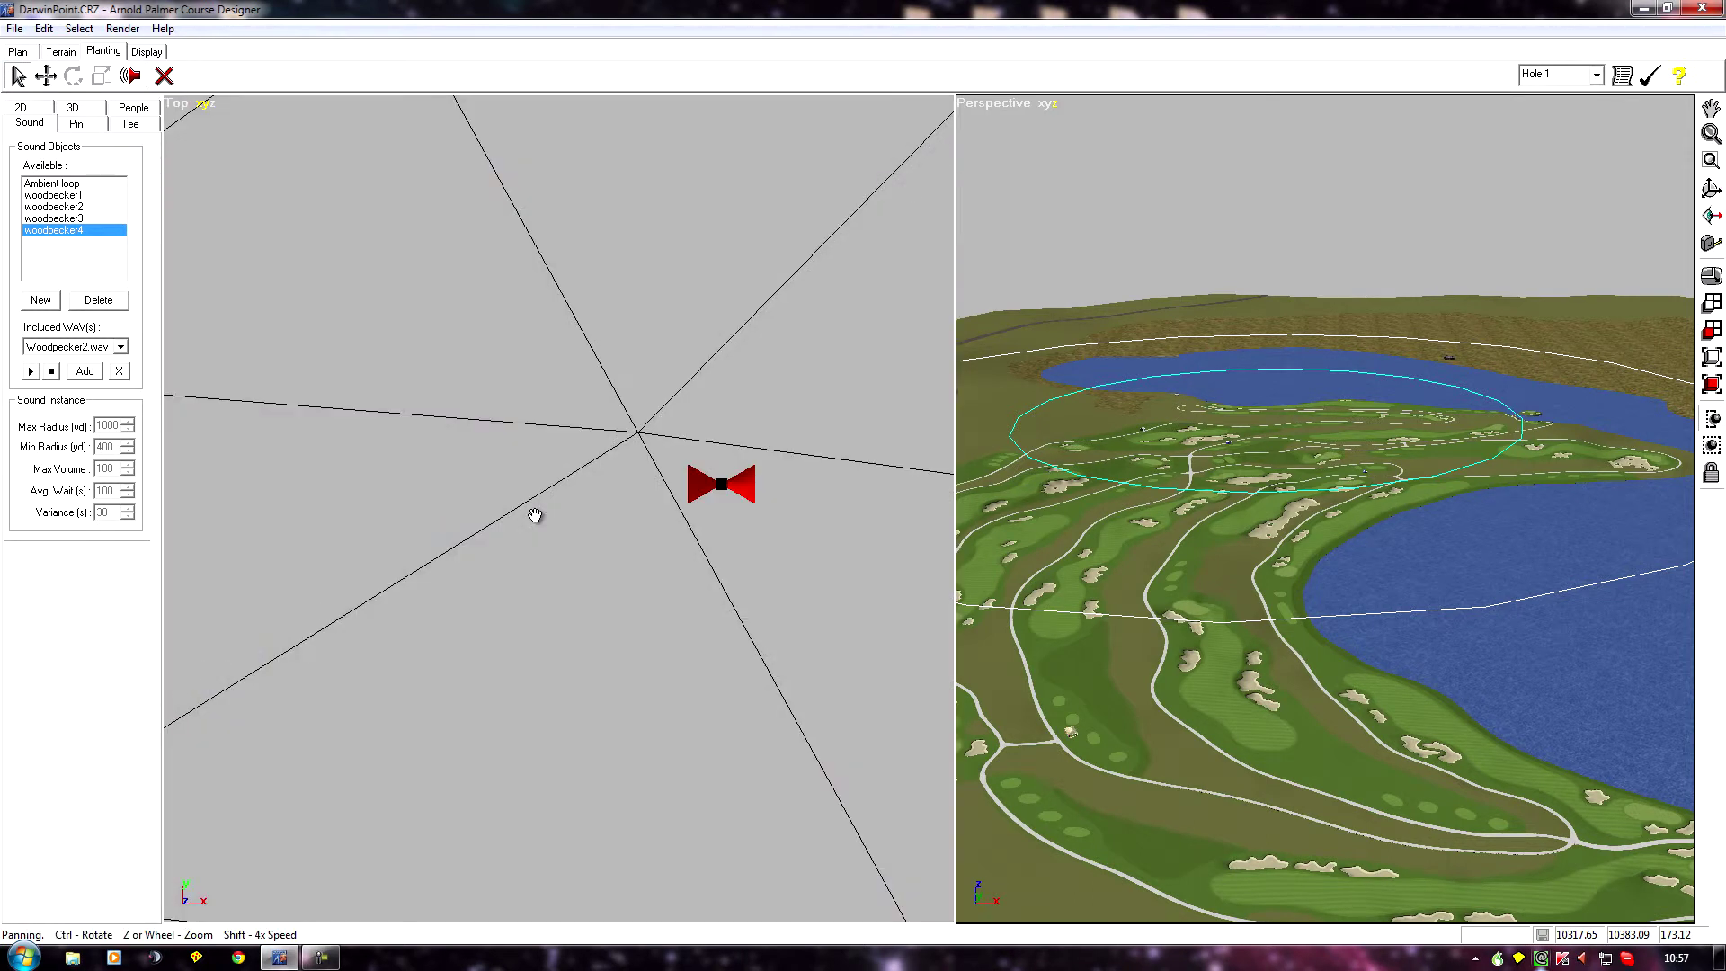
middle_click_drag(535, 515, 536, 515)
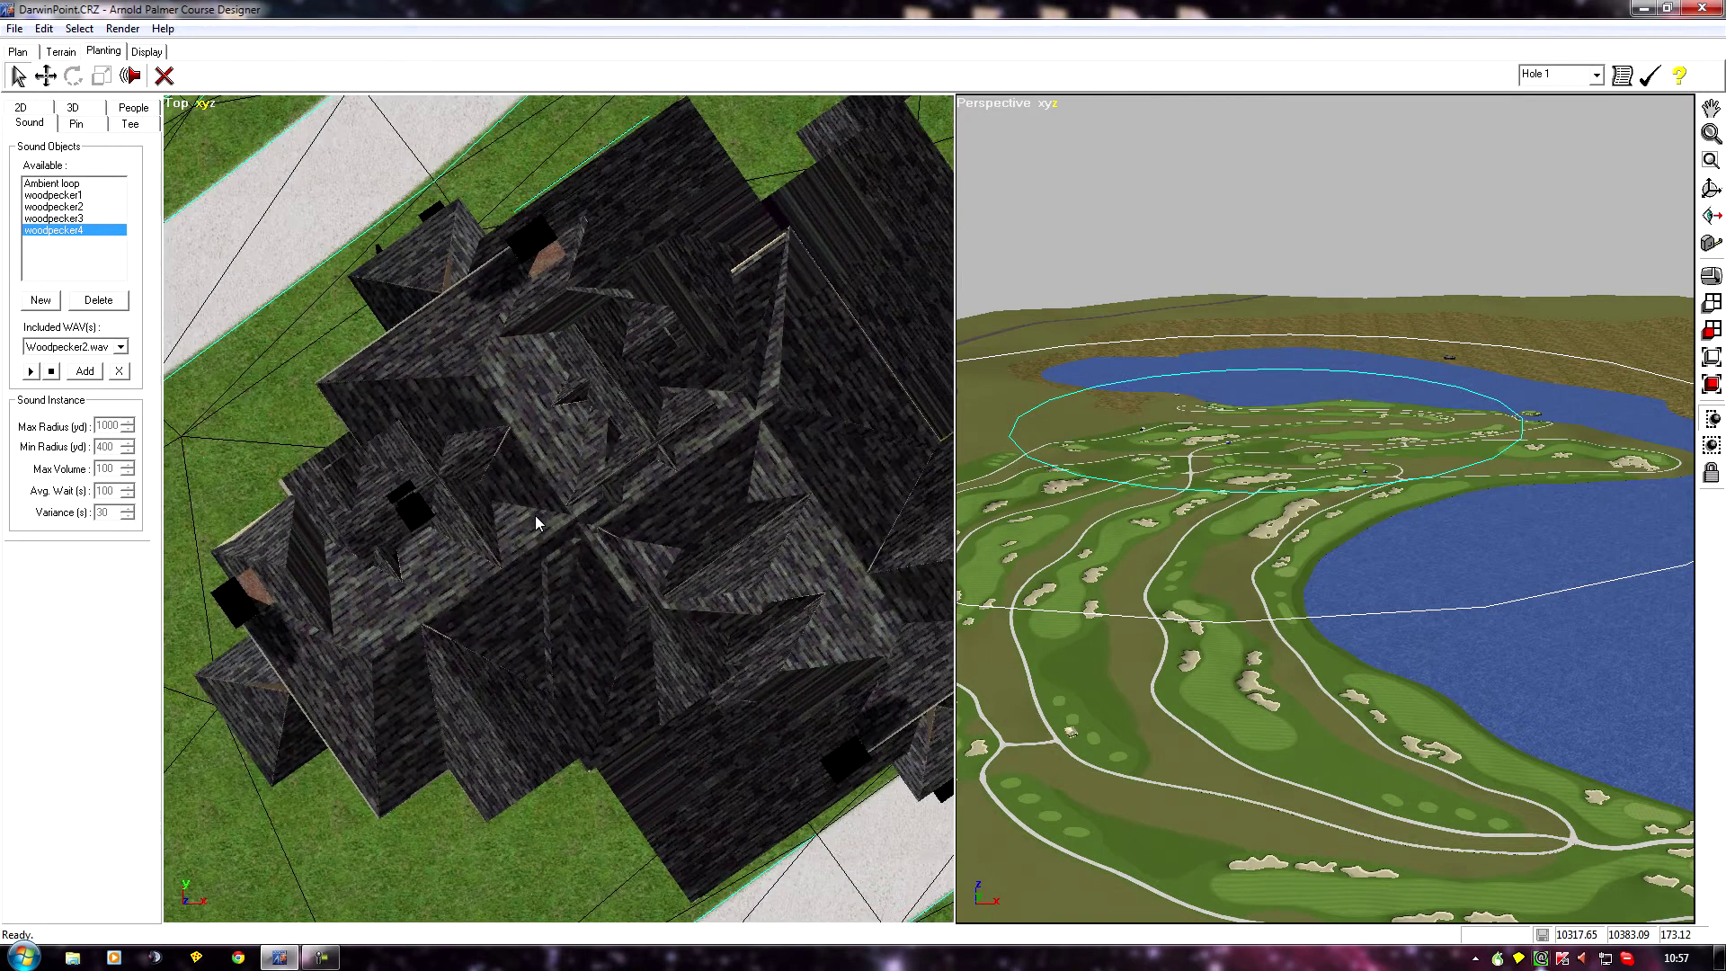
left_click(861, 695)
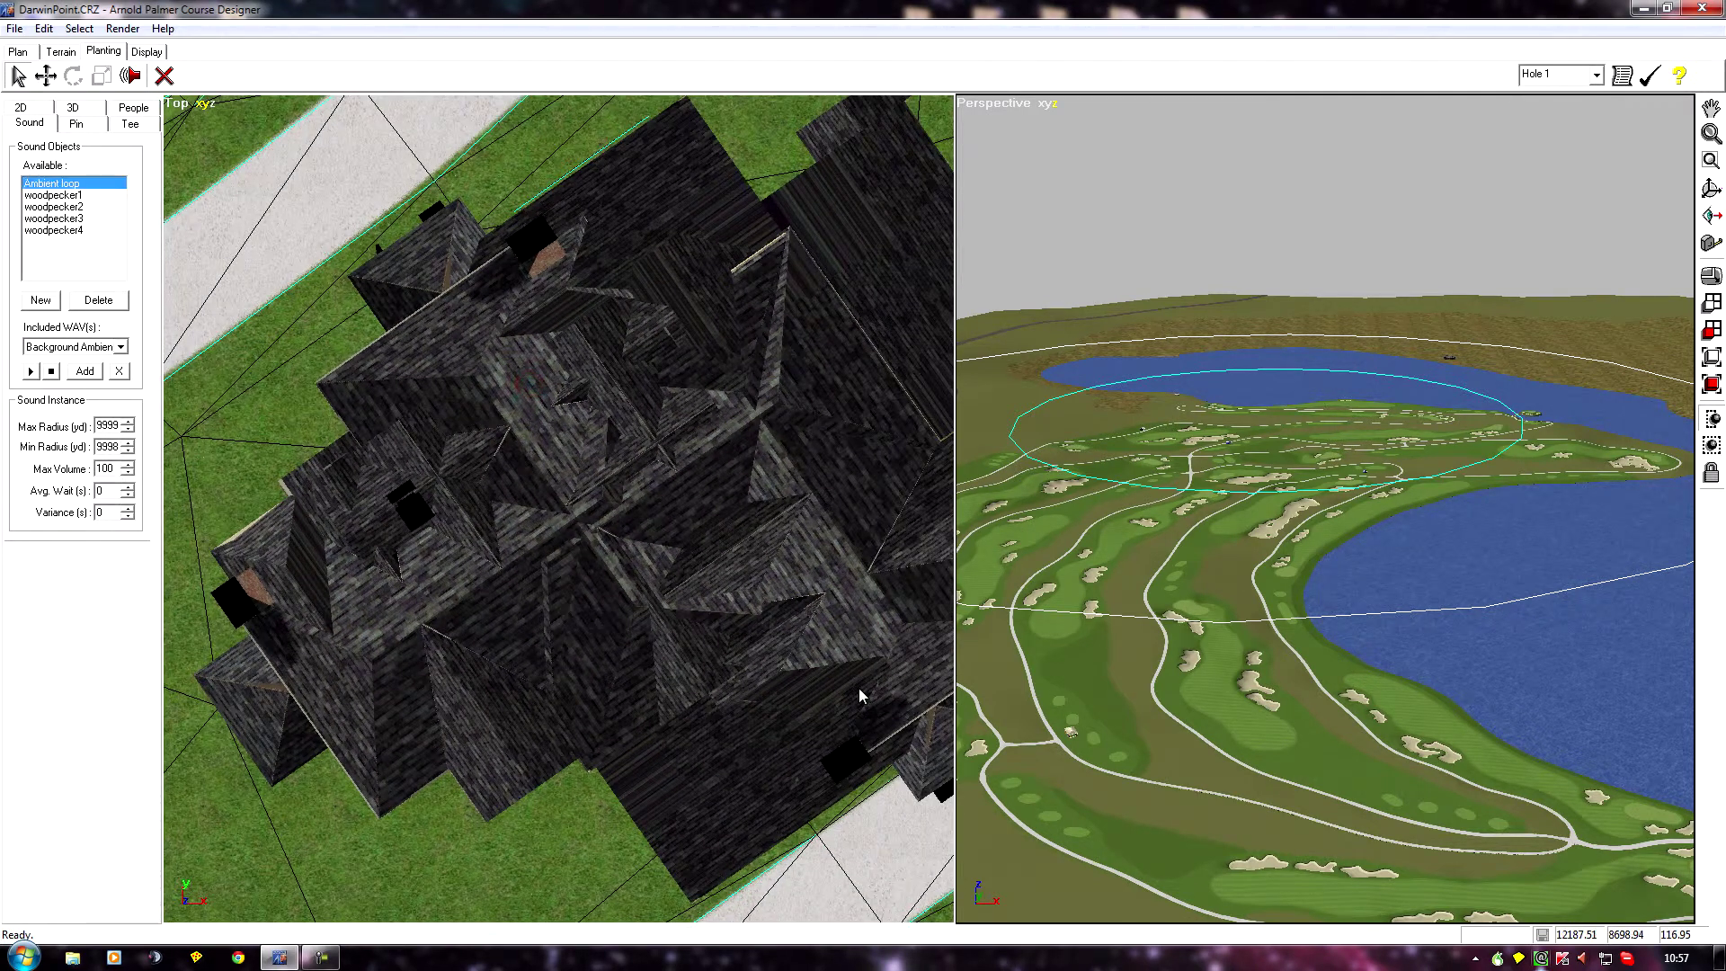
left_click(670, 627)
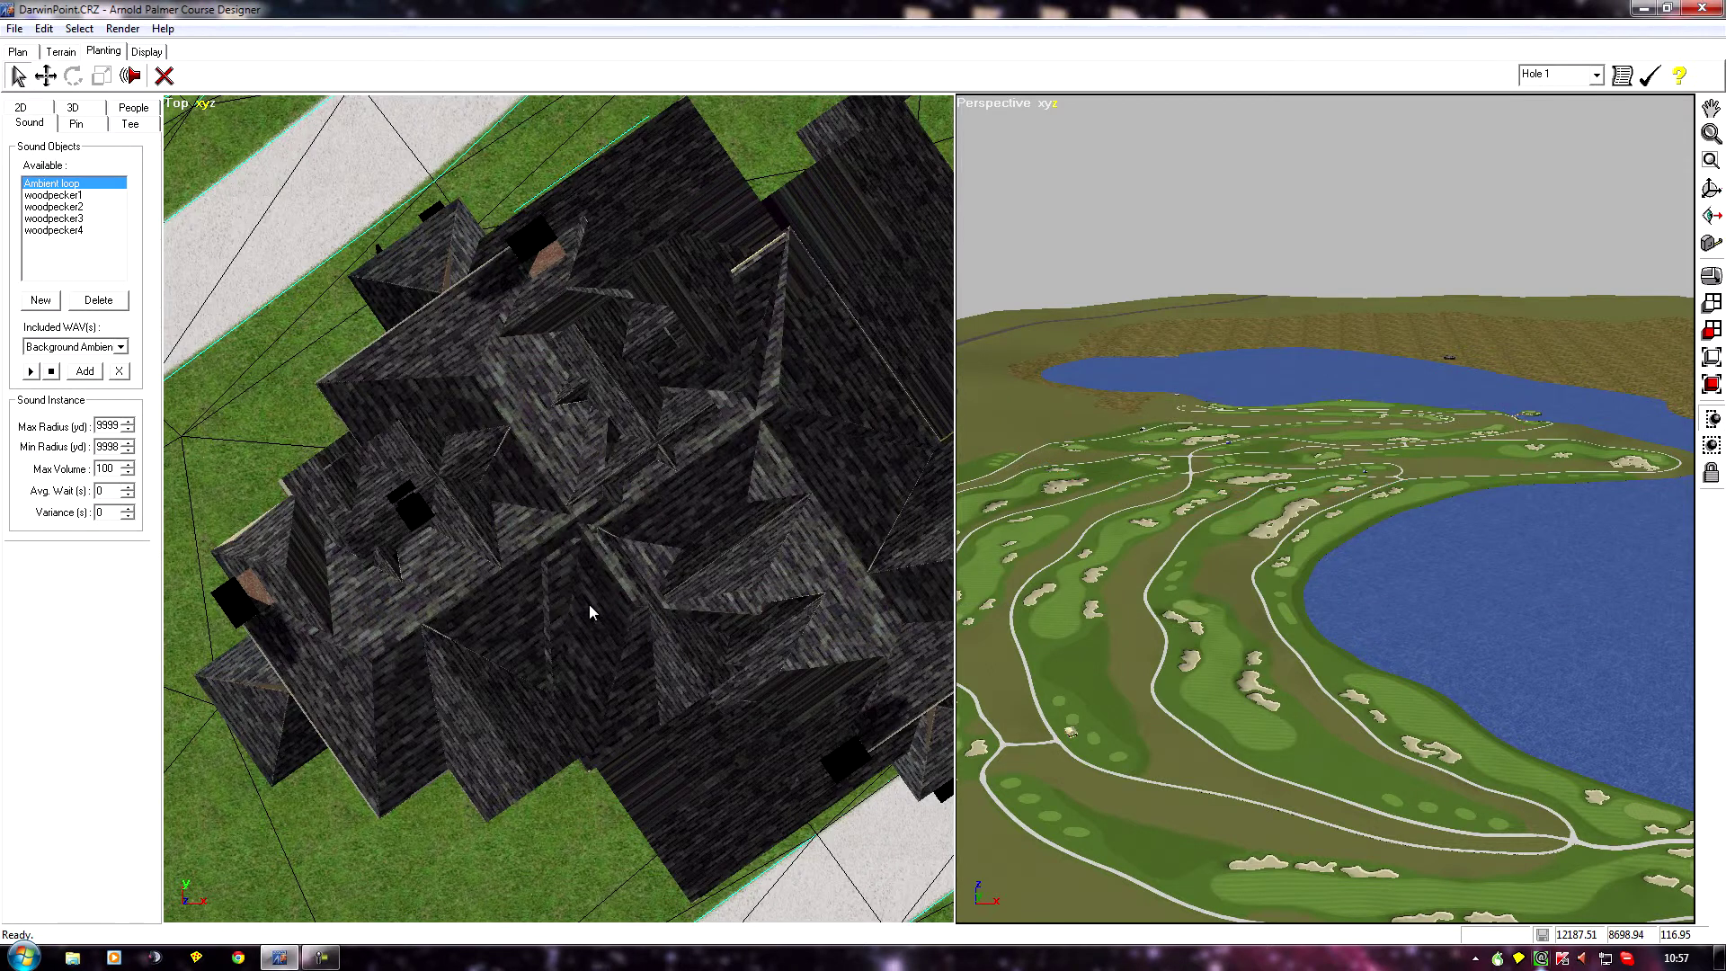
scroll(428, 584, "down", 3)
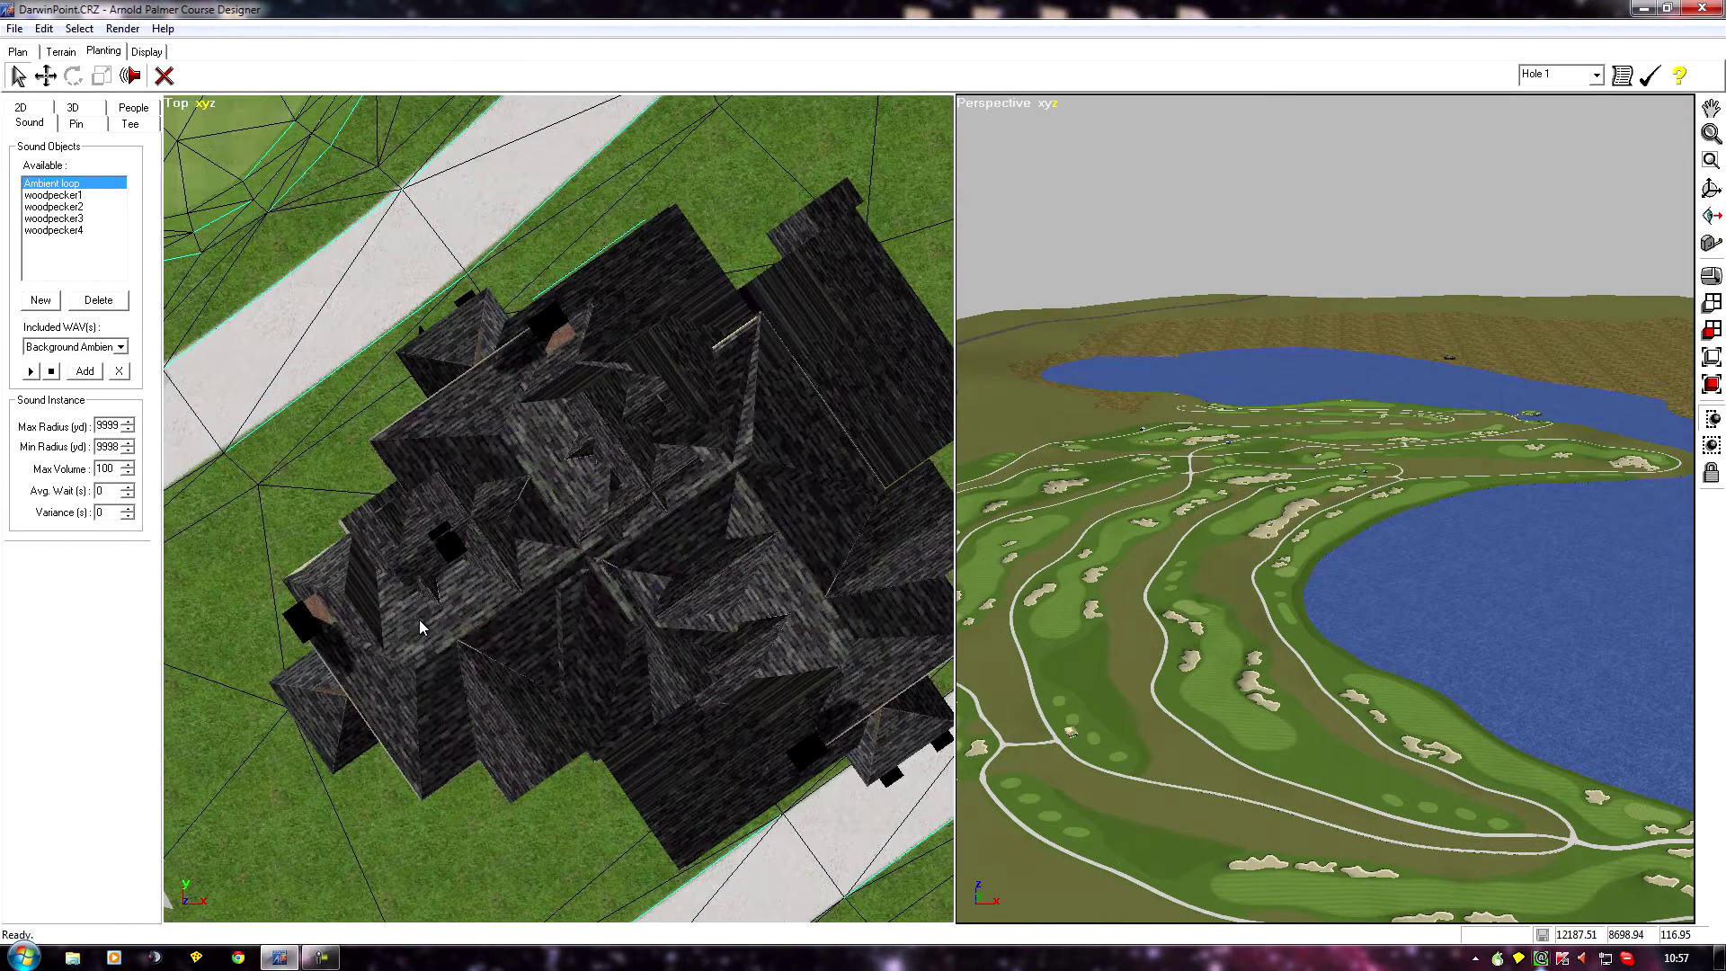
left_click(45, 185)
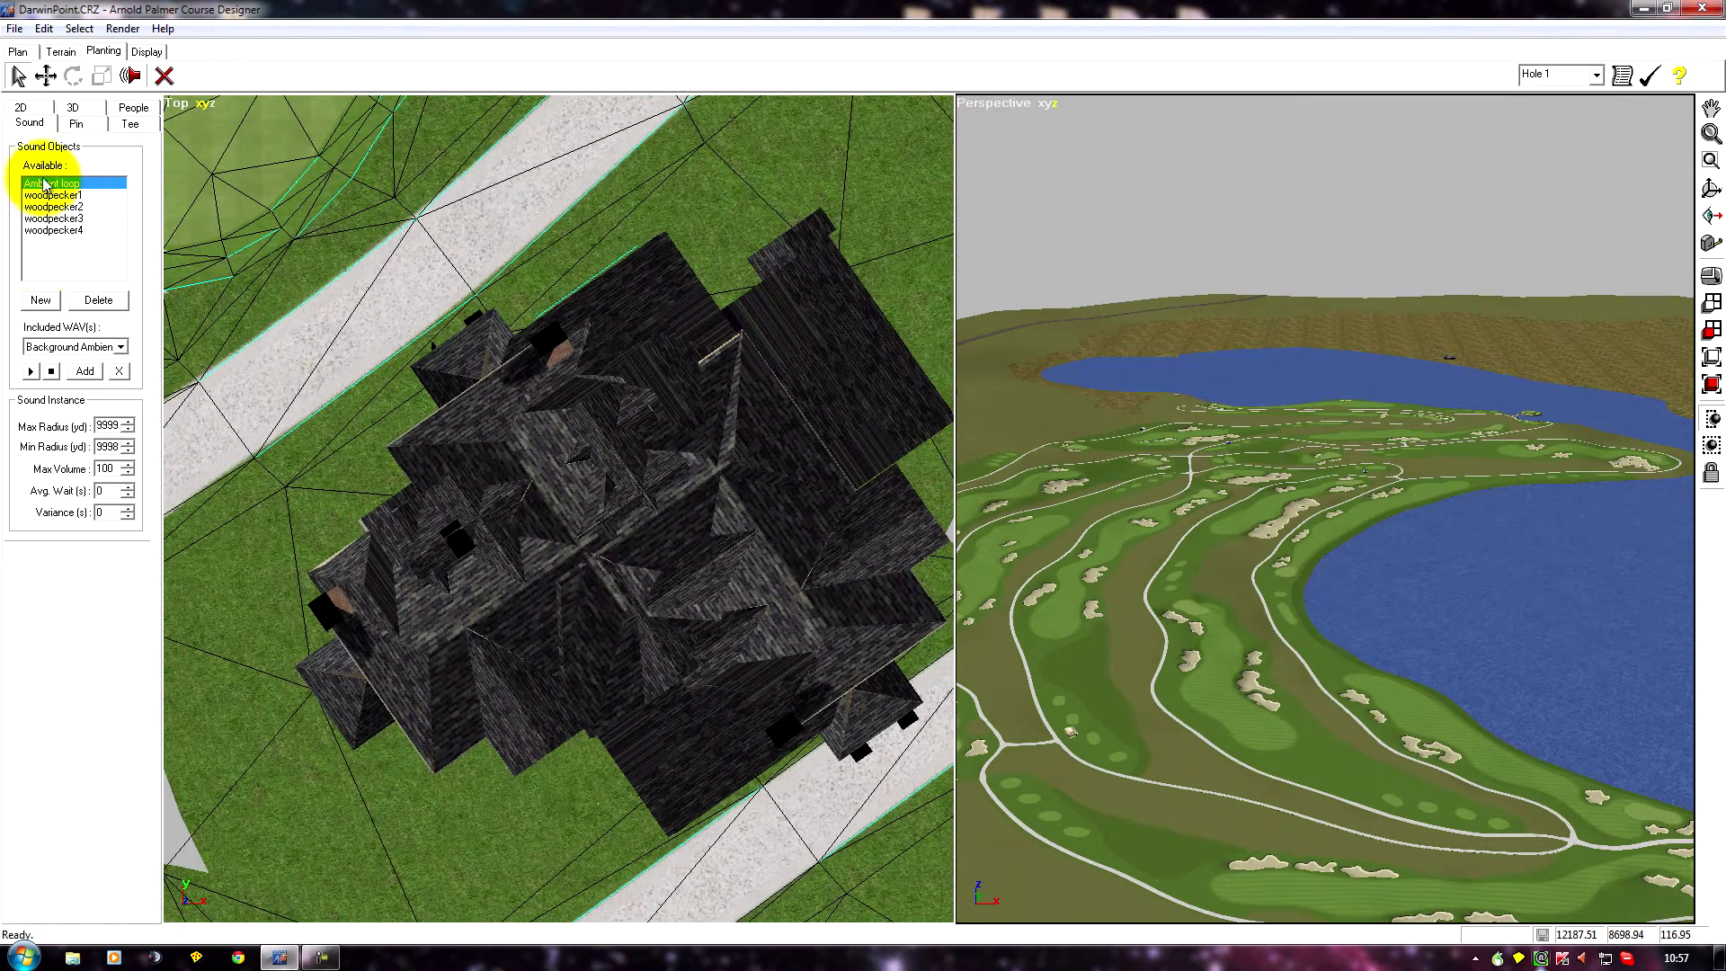
Set the selected Ambient loop sound's minimum radius to 50 yards
middle_click_drag(420, 498, 407, 445)
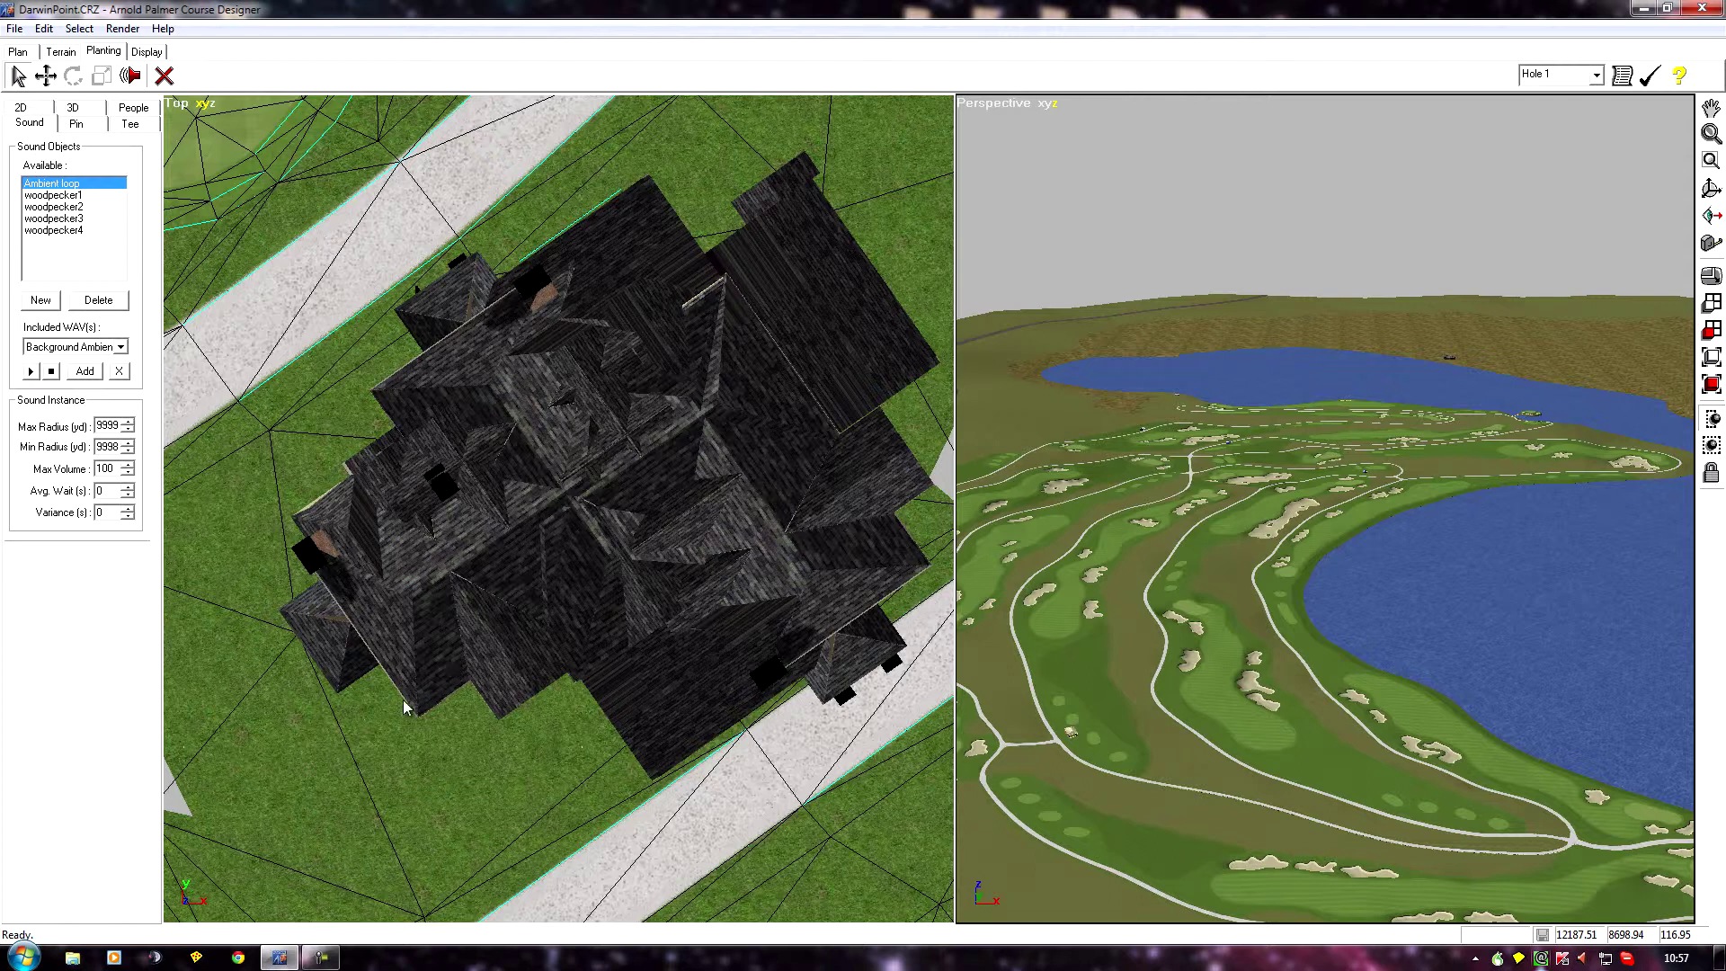
middle_click_drag(381, 721, 414, 684)
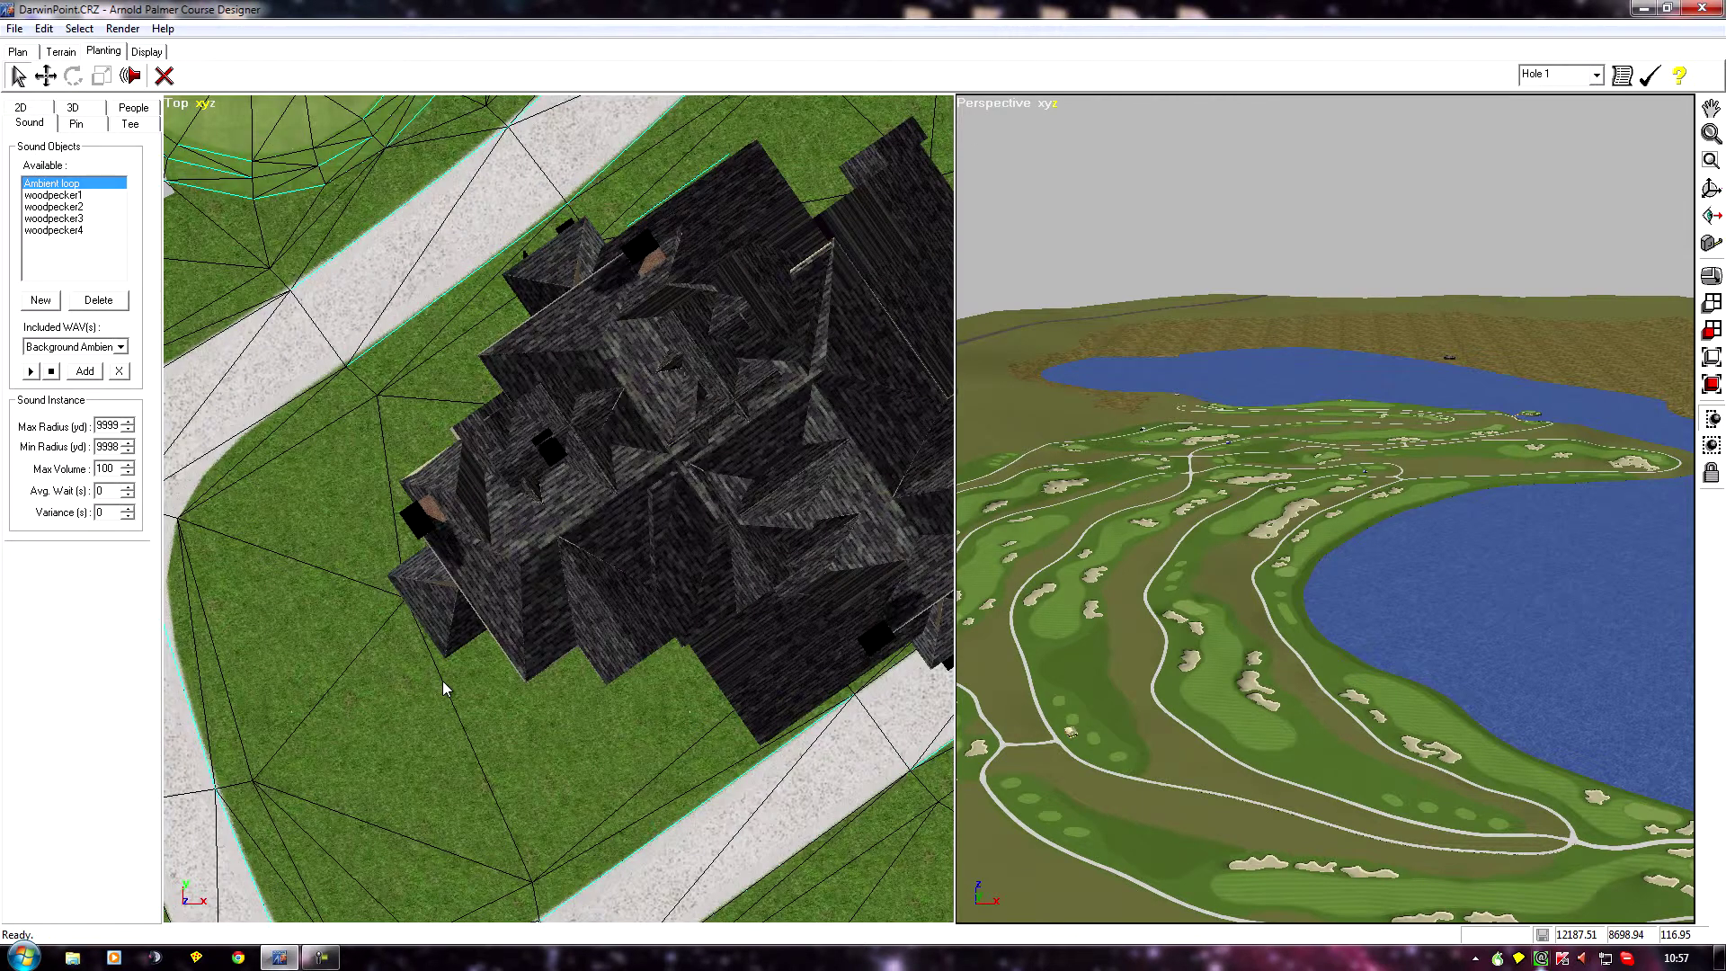
middle_click_drag(442, 682, 315, 698)
scroll(313, 688, "down", 5)
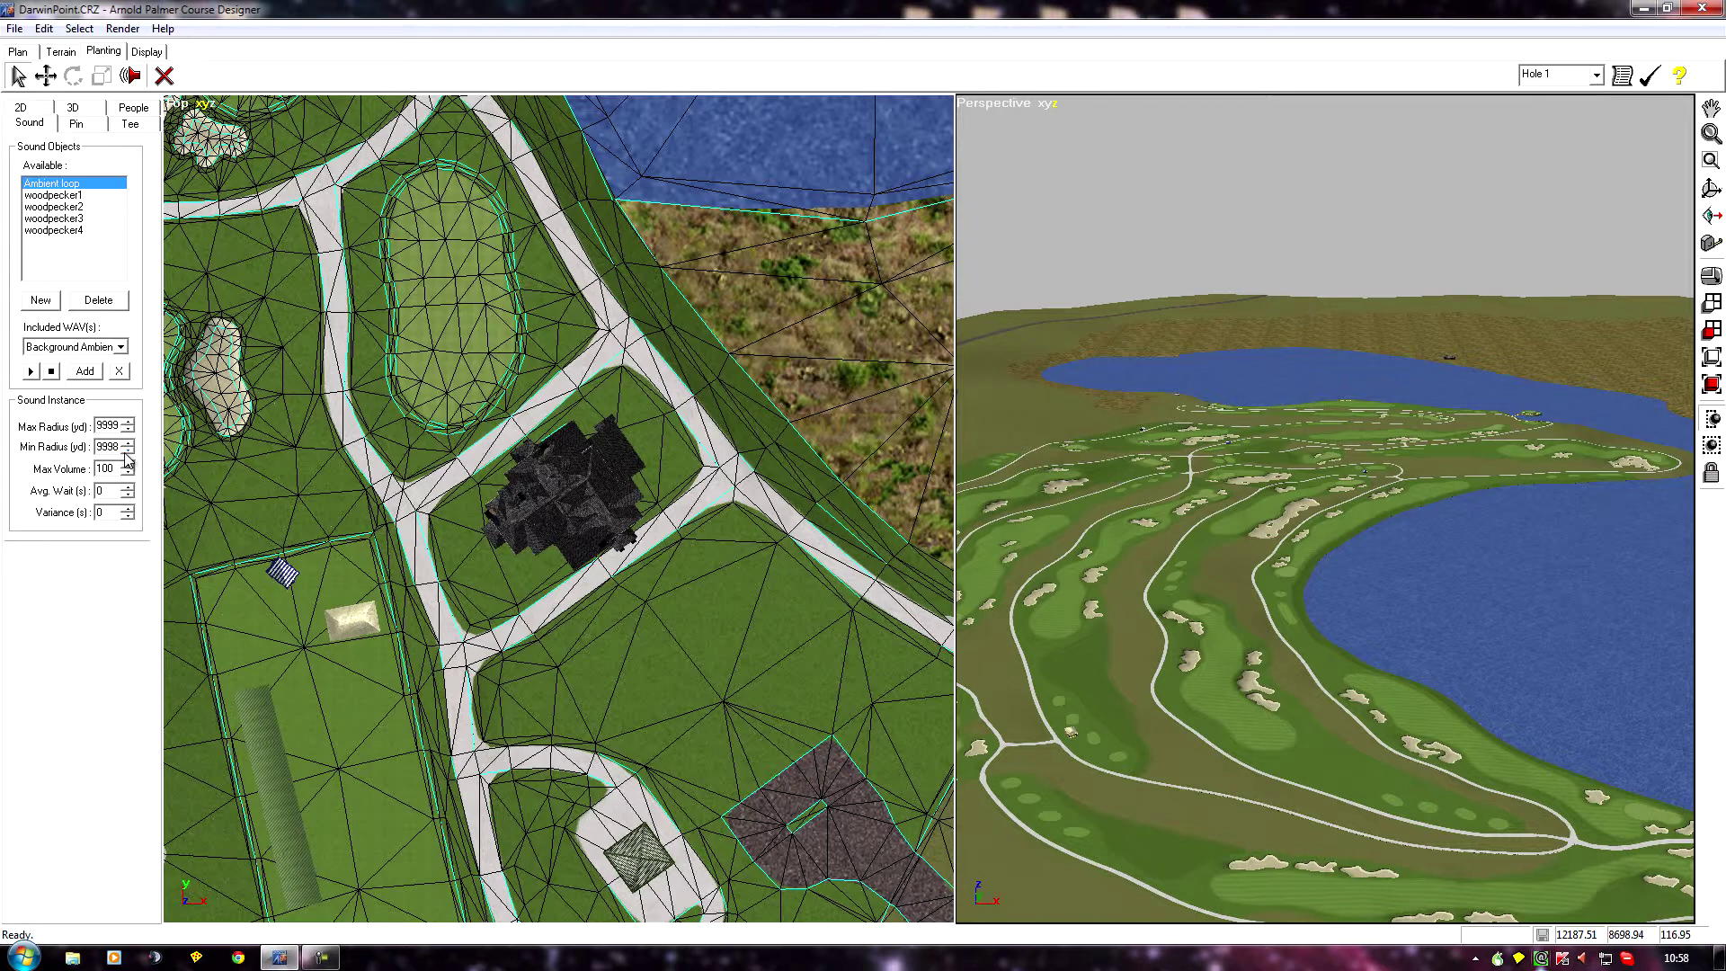
left_click(127, 451)
type("50")
key("Return")
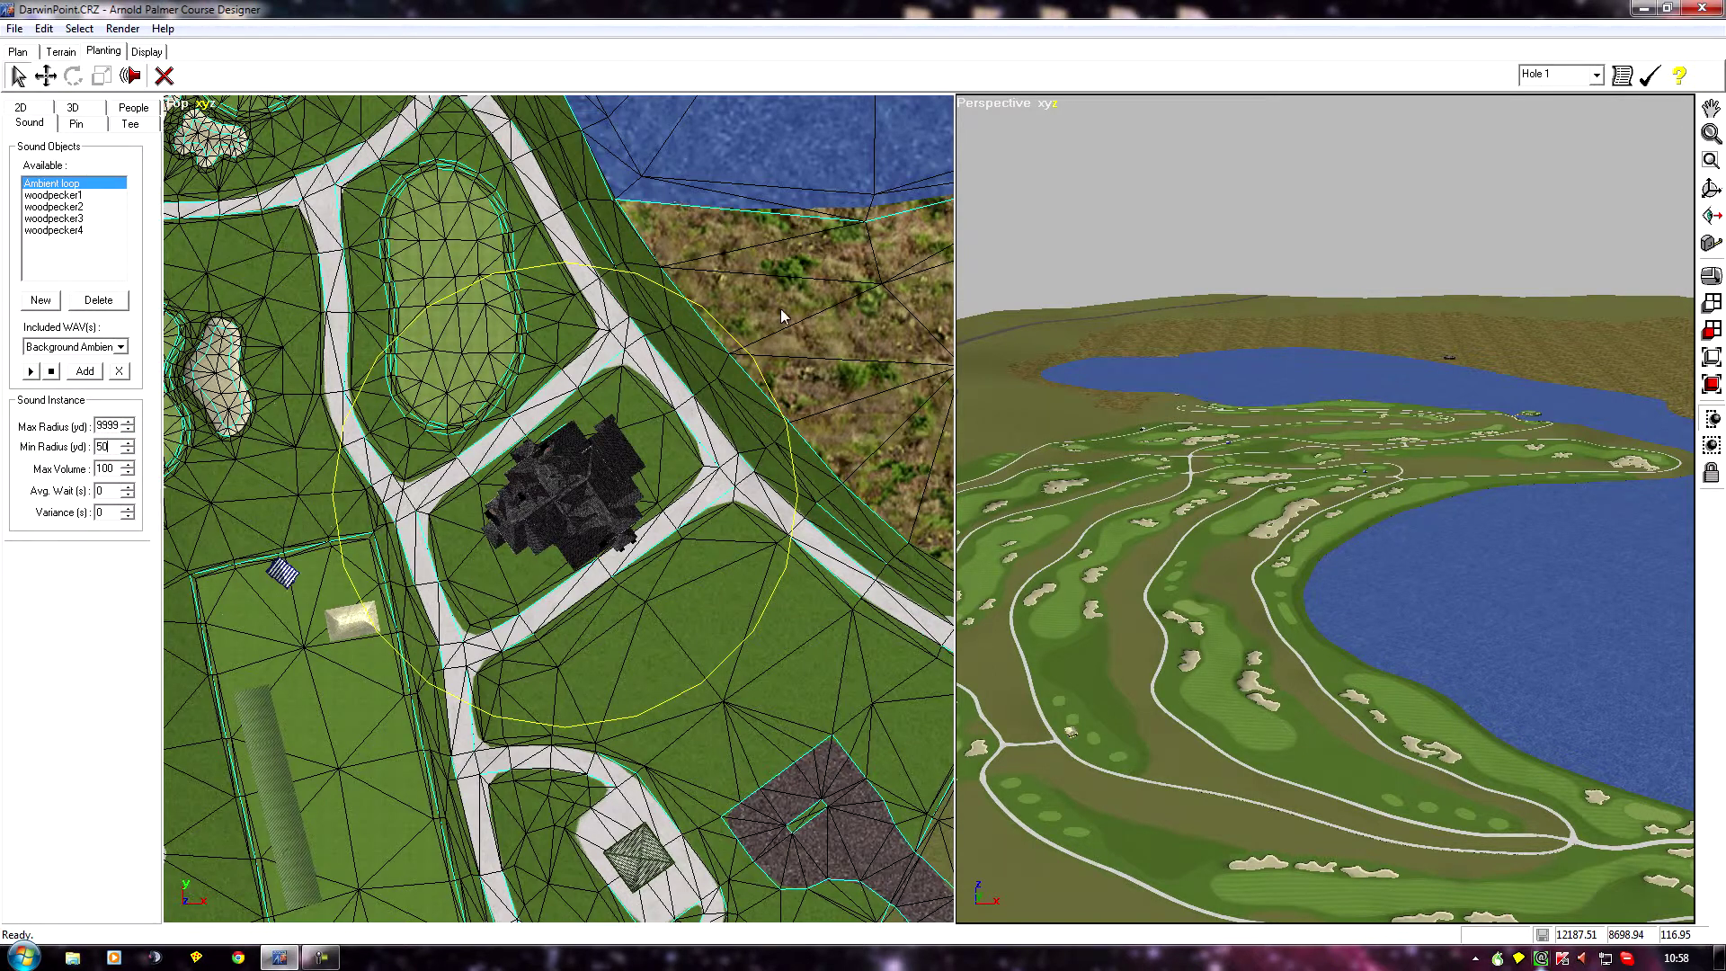
Examine the area that the Ambient loop's minimum-radius circle covers around the dark-roofed building and neighbouring paths
scroll(248, 789, "down", 1)
middle_click_drag(272, 669, 289, 710)
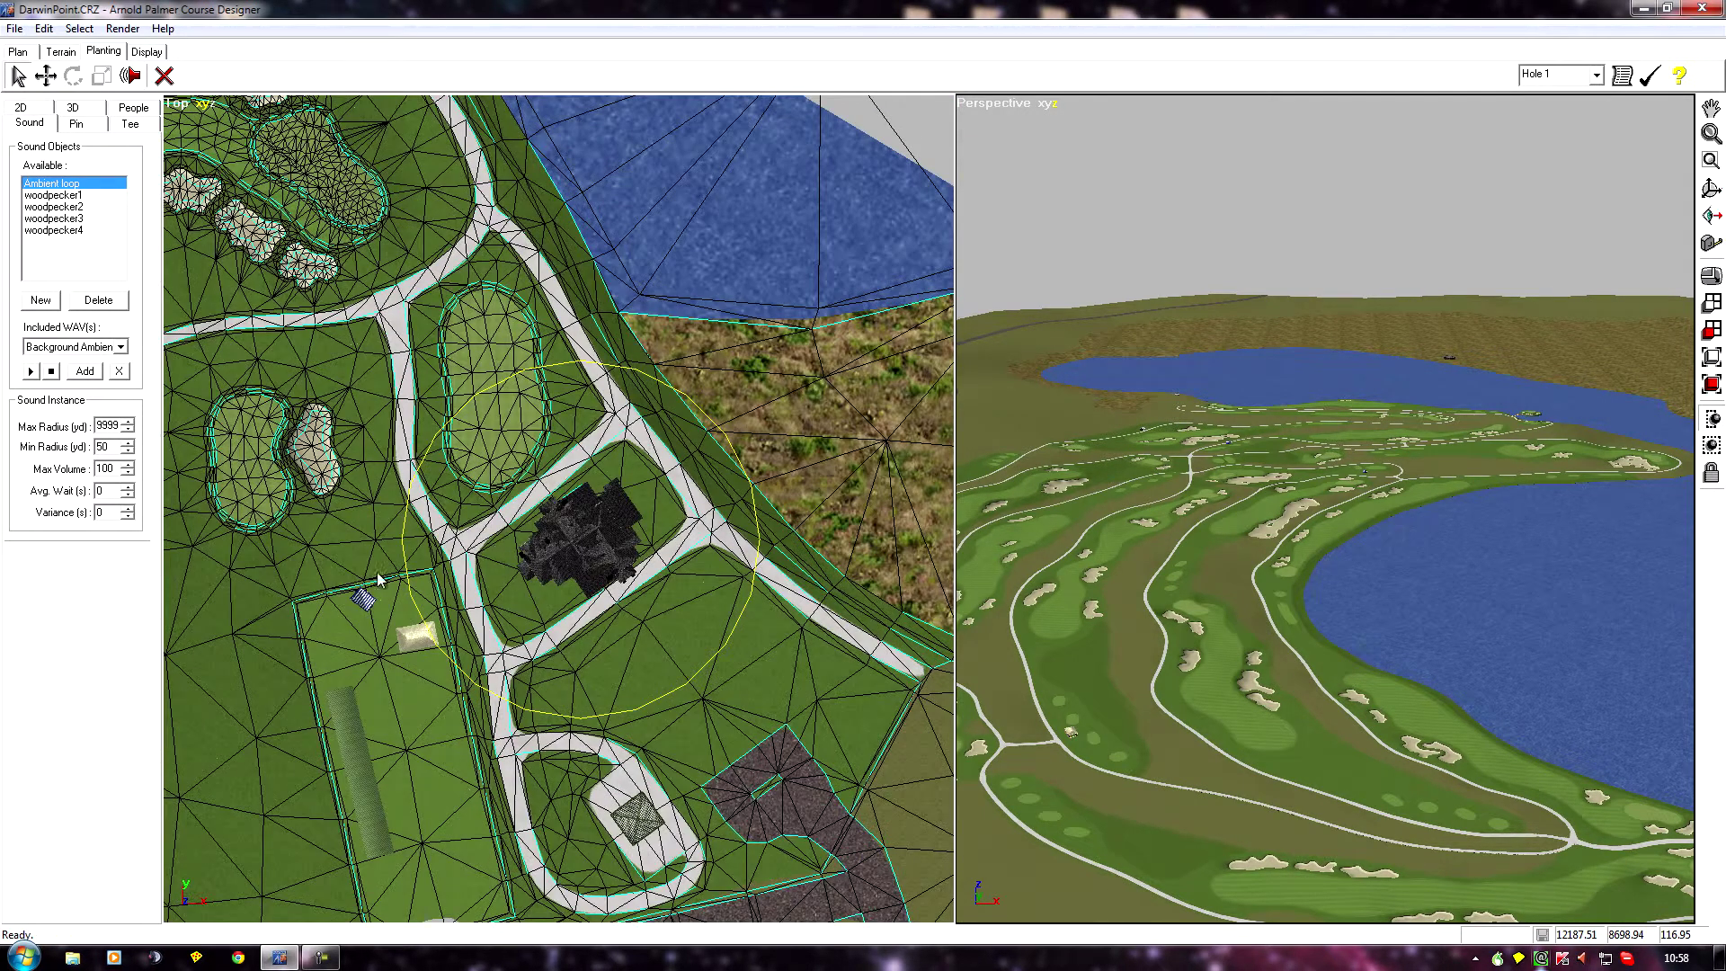
middle_click_drag(331, 558, 331, 531)
scroll(331, 530, "down", 2)
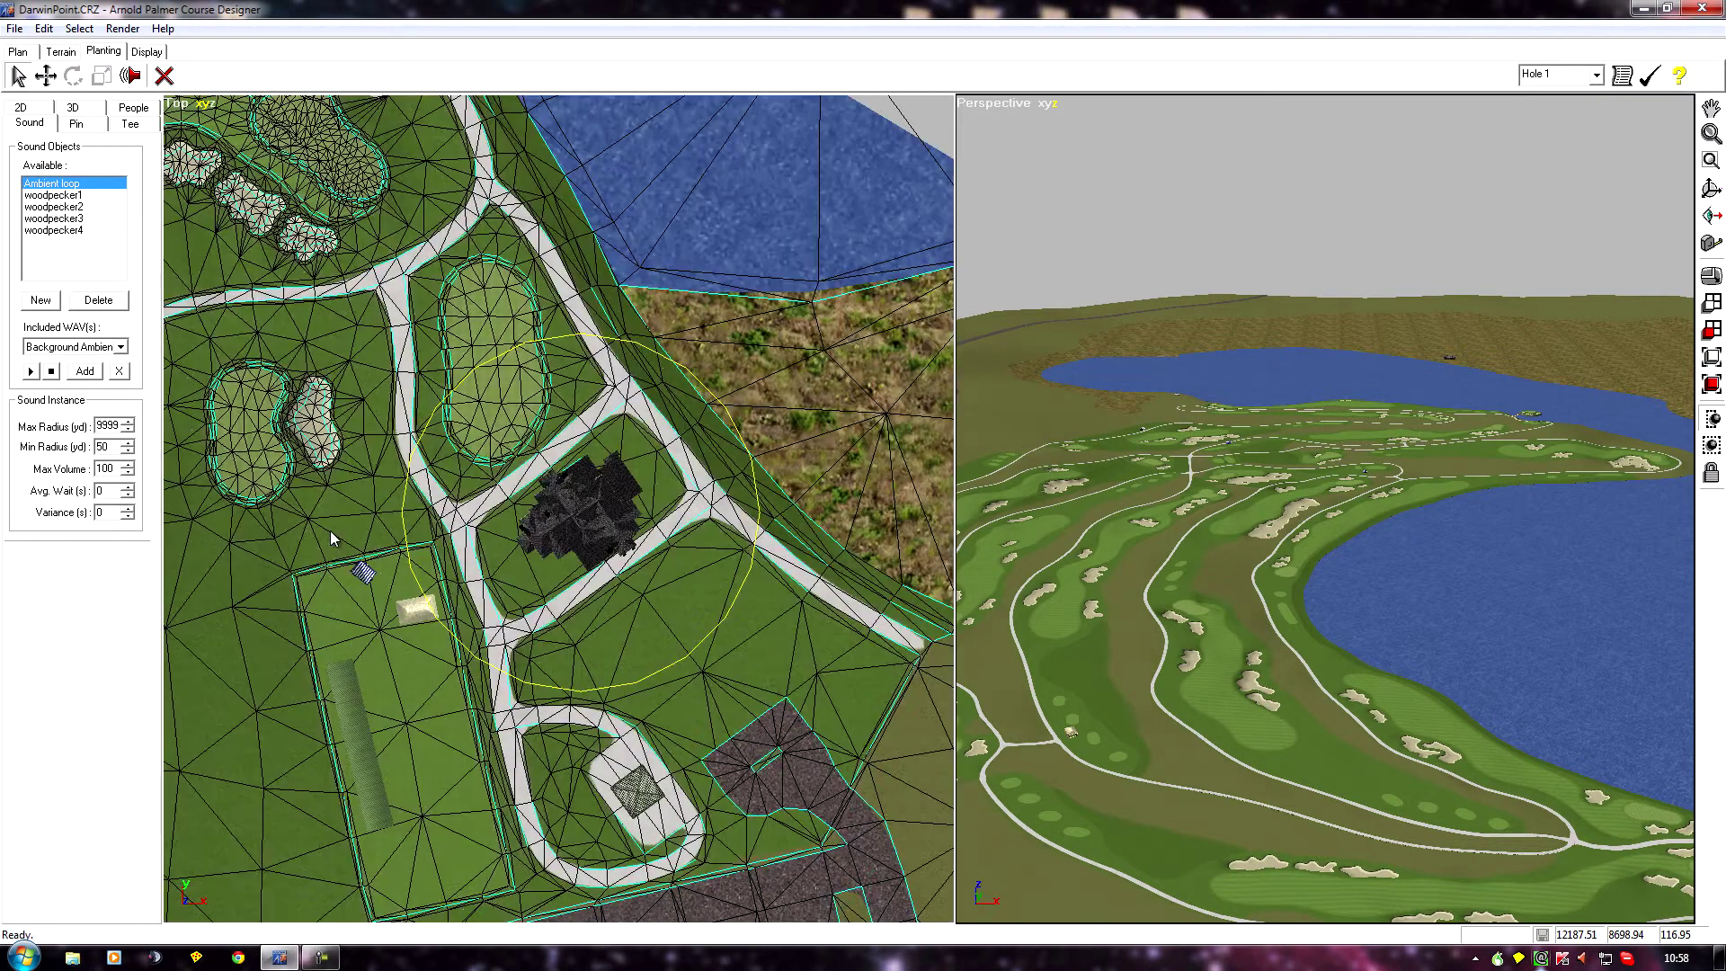
scroll(330, 530, "up", 1)
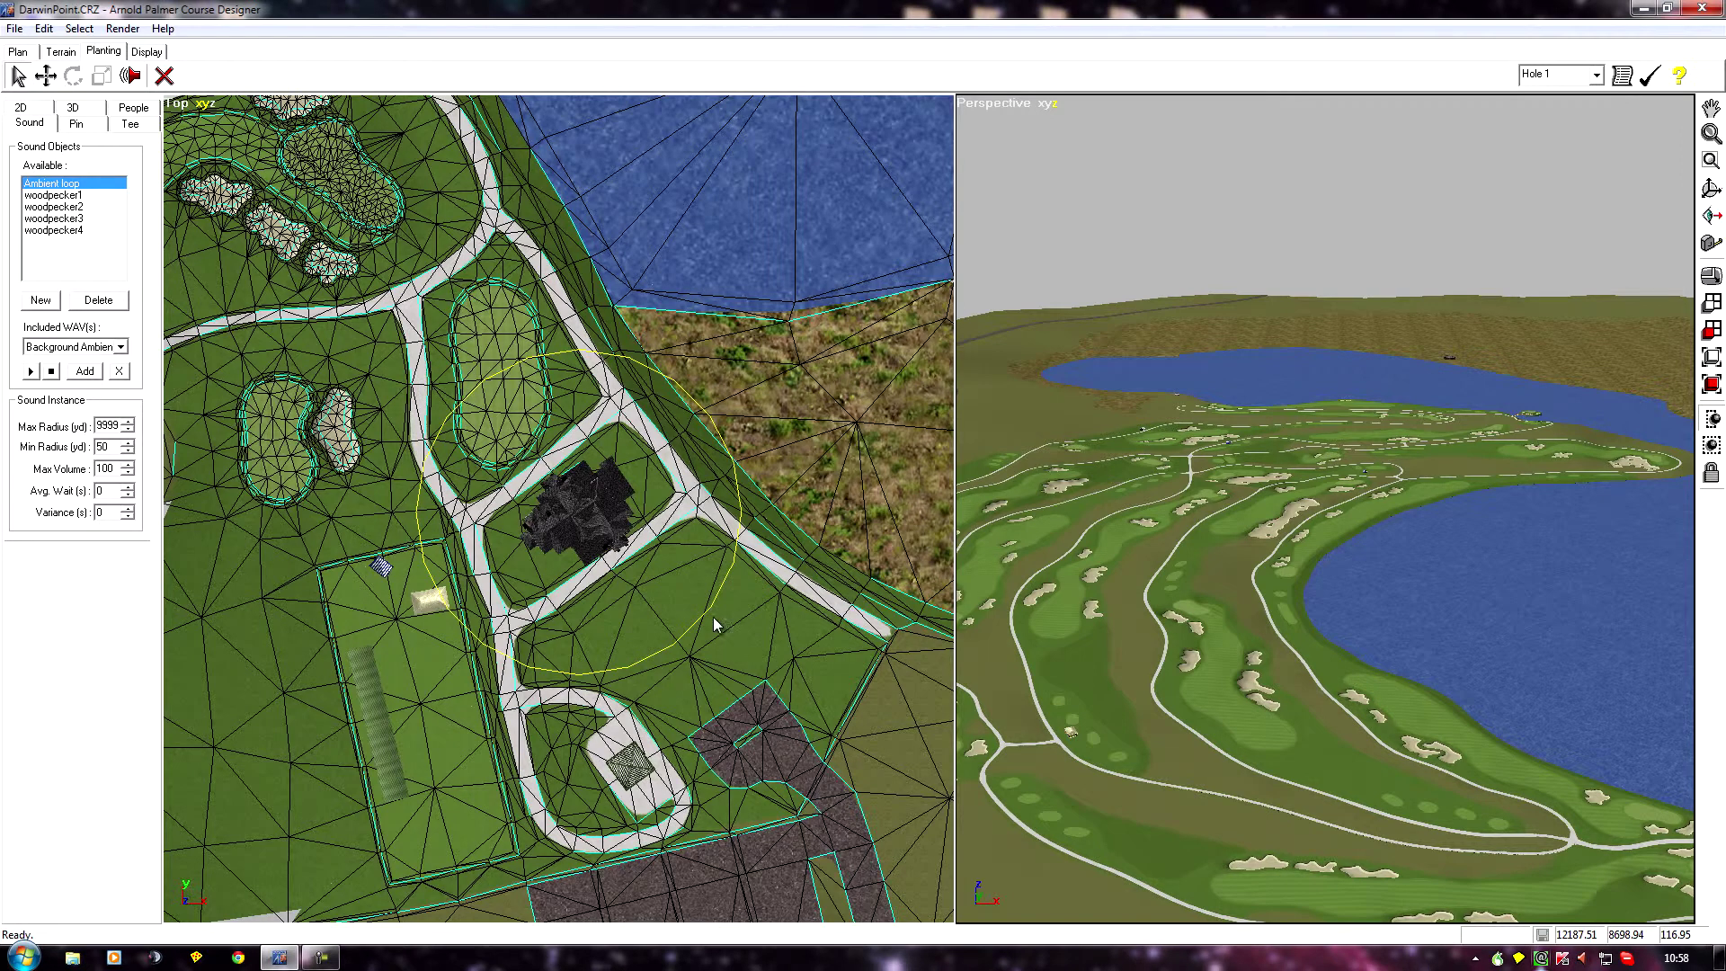
middle_click_drag(710, 615, 347, 607)
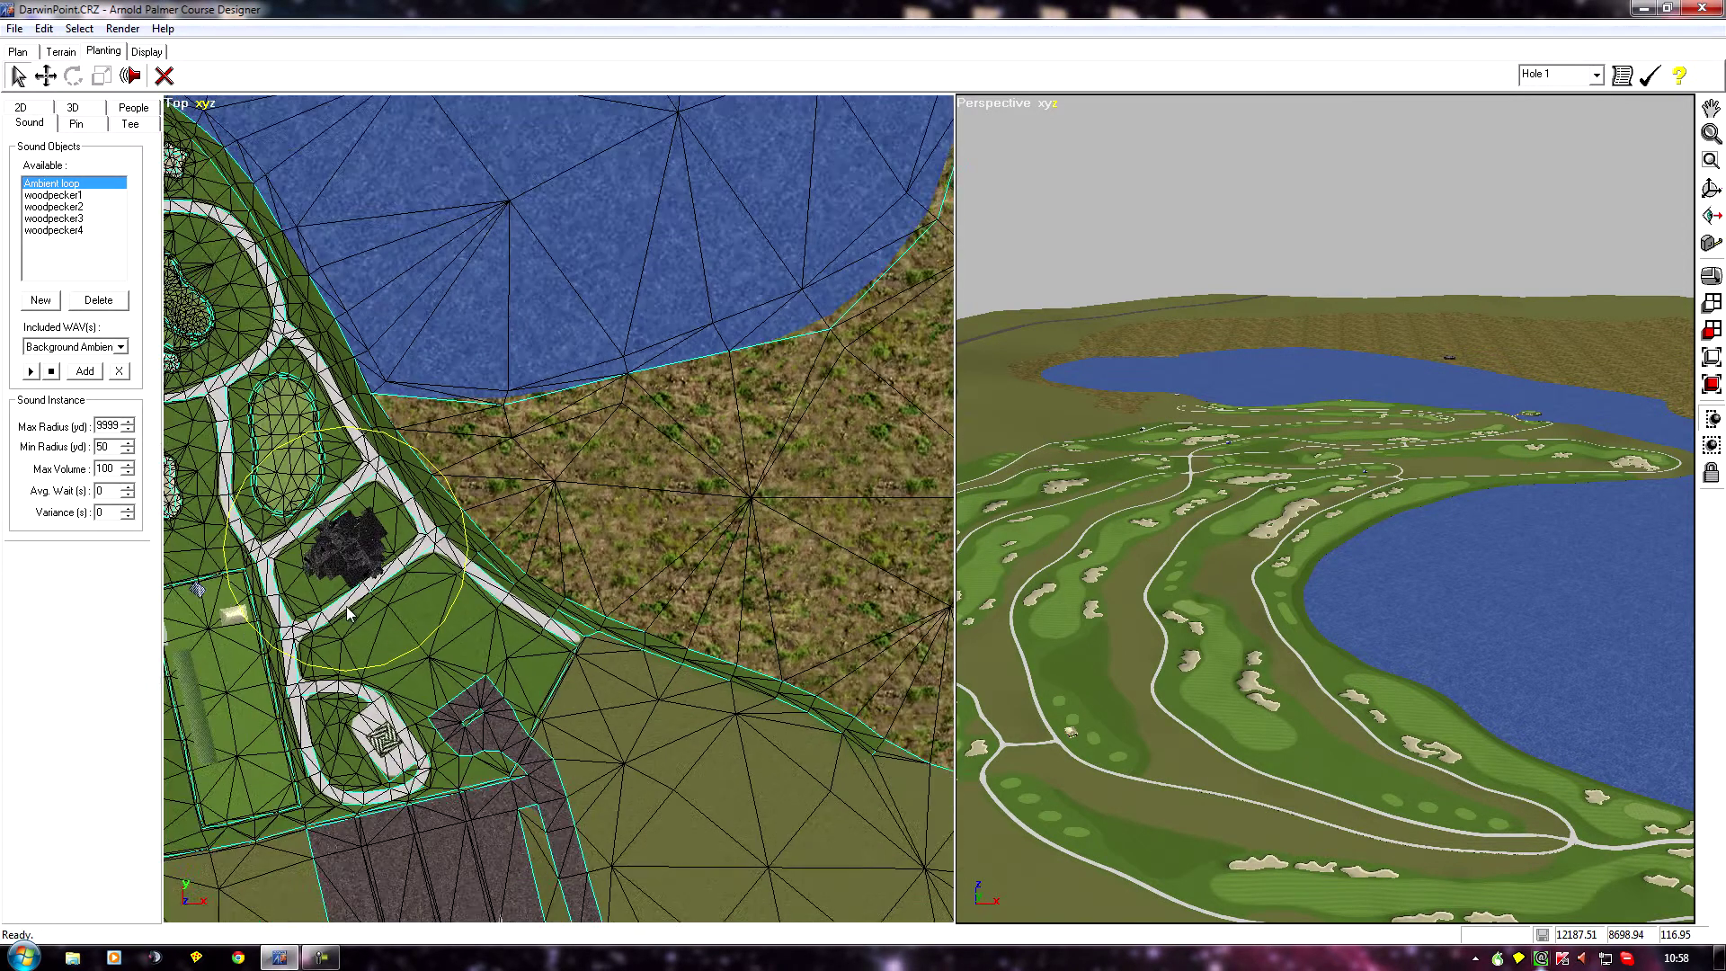
middle_click_drag(438, 497, 577, 452)
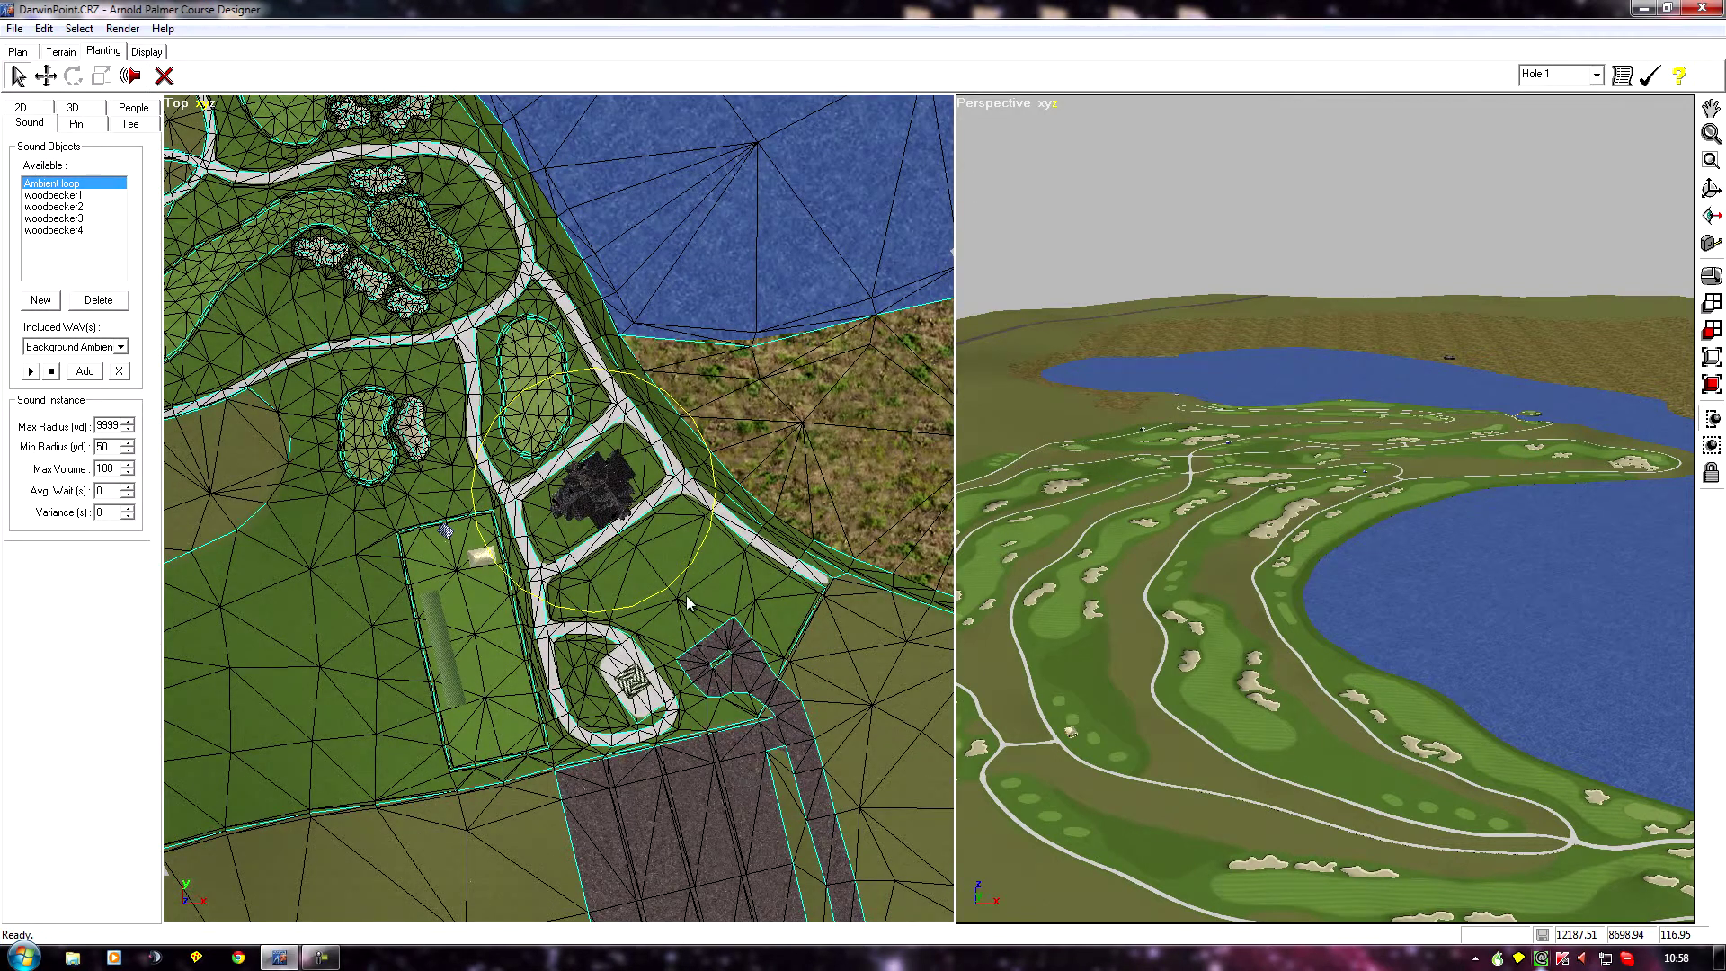
middle_click_drag(446, 613, 441, 689)
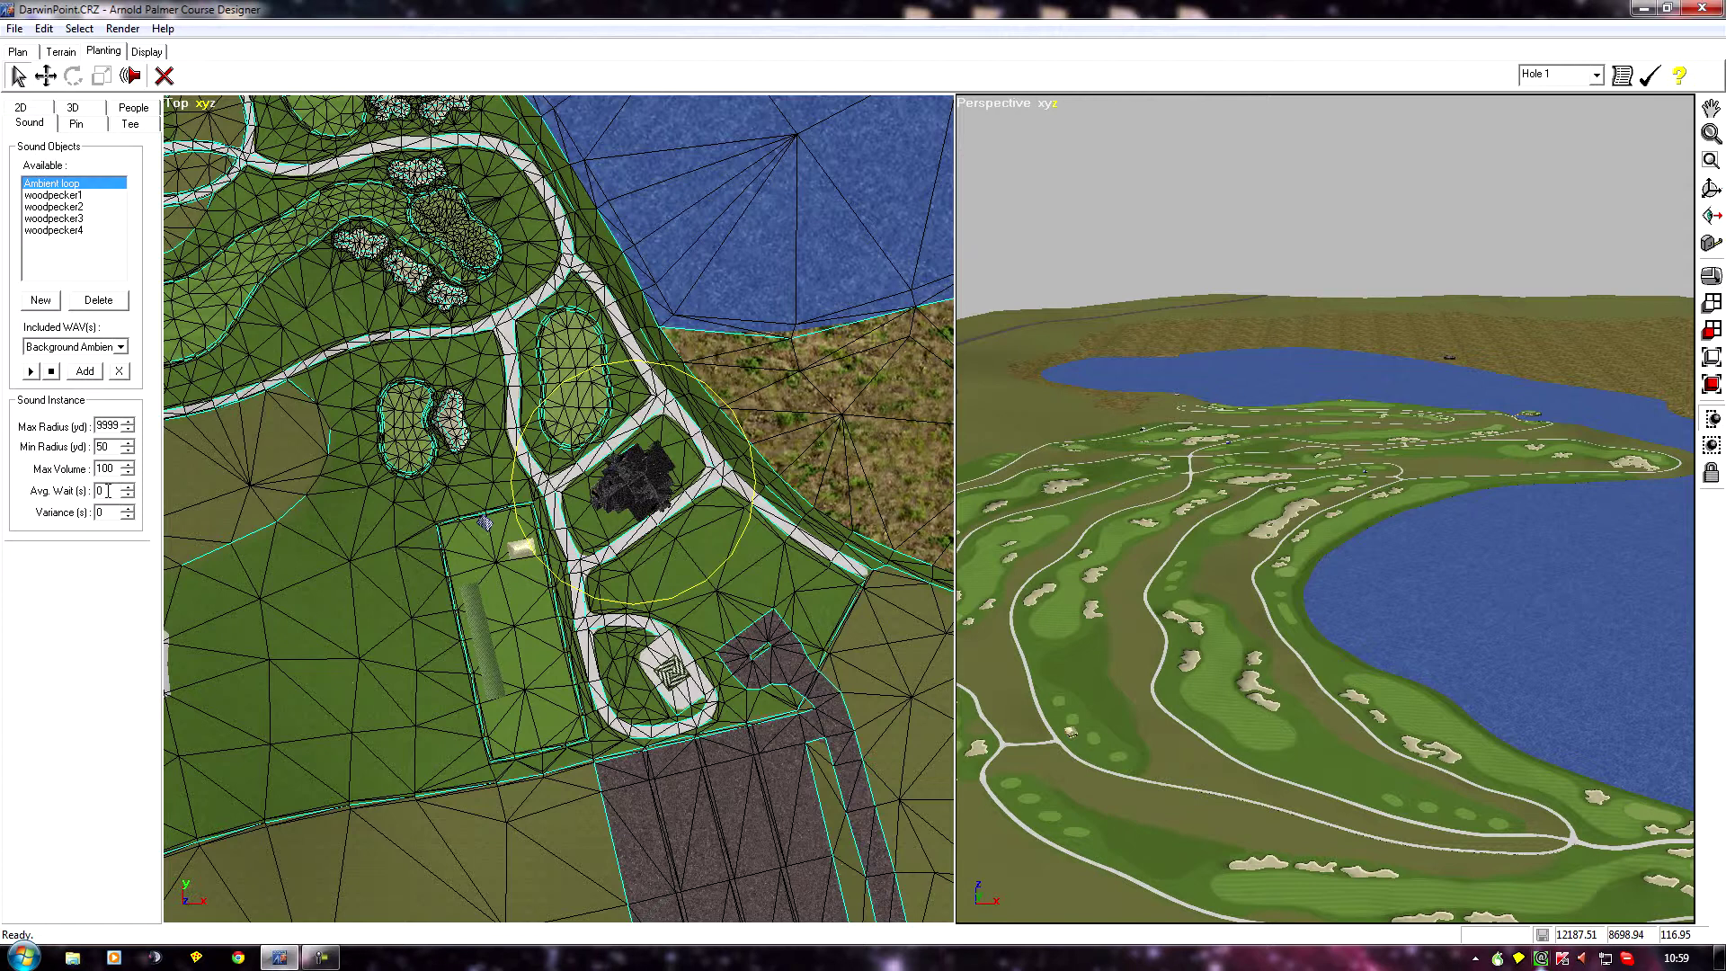
Compare the size of the Ambient loop's minimum-radius circle with the fairways and lake of the wider course
middle_click_drag(462, 545, 735, 583)
scroll(736, 583, "down", 3)
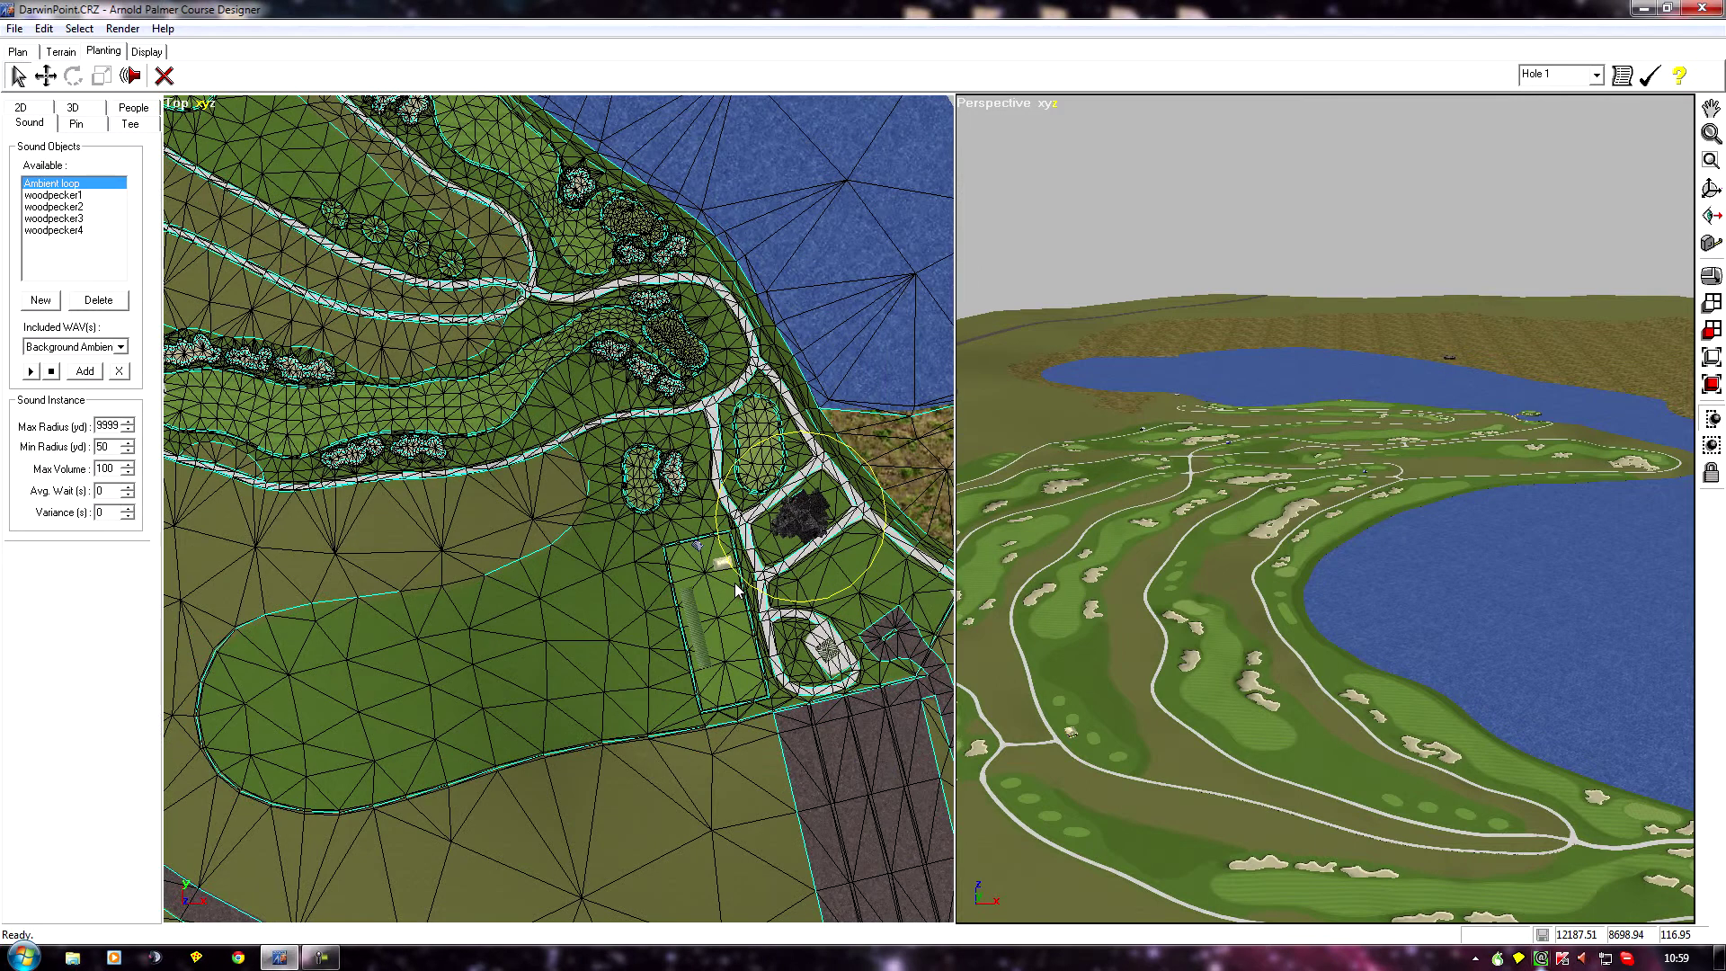
scroll(735, 583, "down", 3)
scroll(556, 564, "down", 6)
middle_click_drag(556, 564, 472, 526)
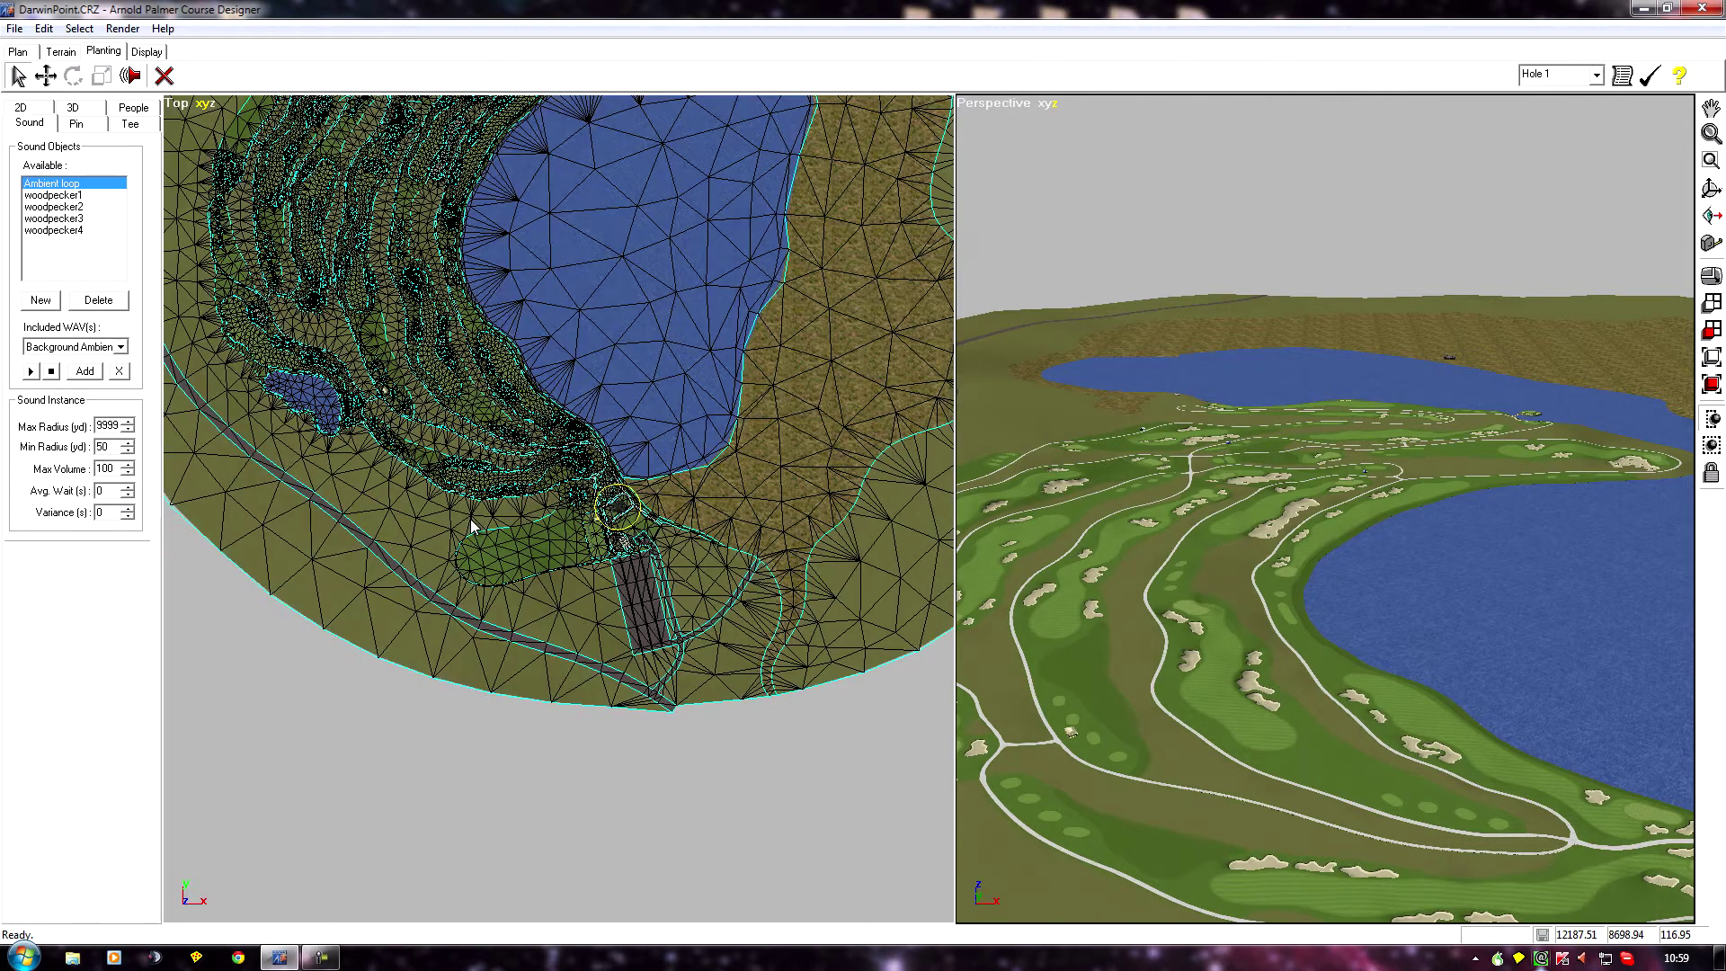
scroll(471, 526, "up", 1)
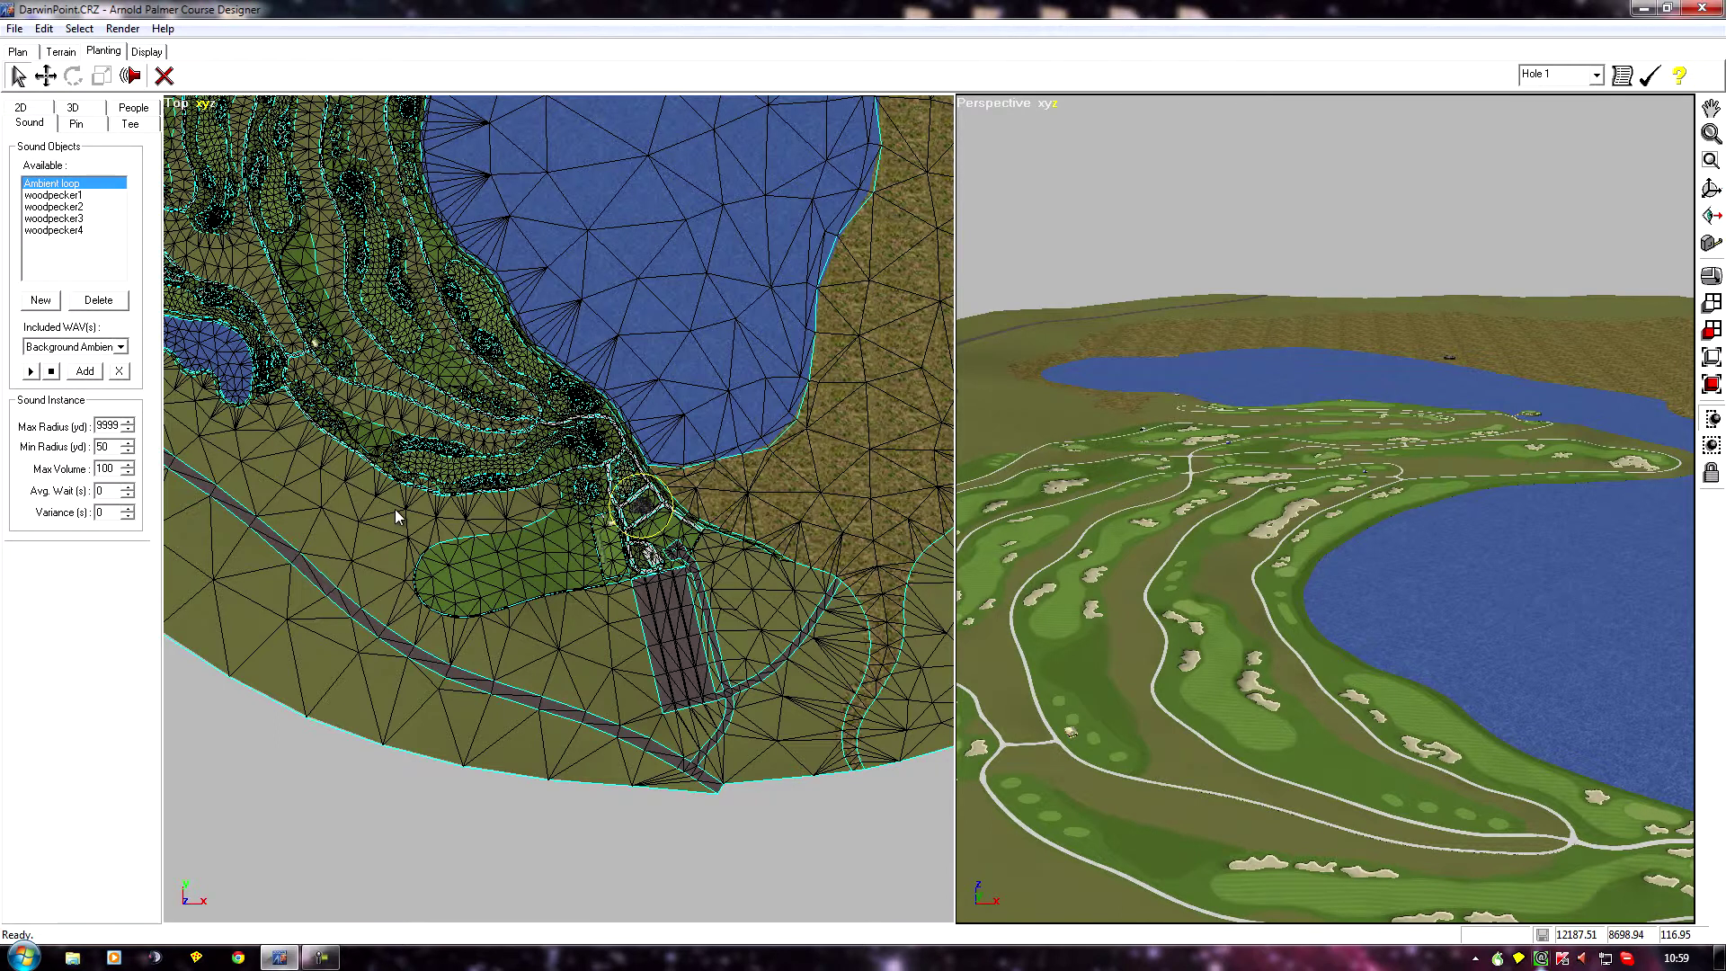
middle_click_drag(311, 580, 324, 627)
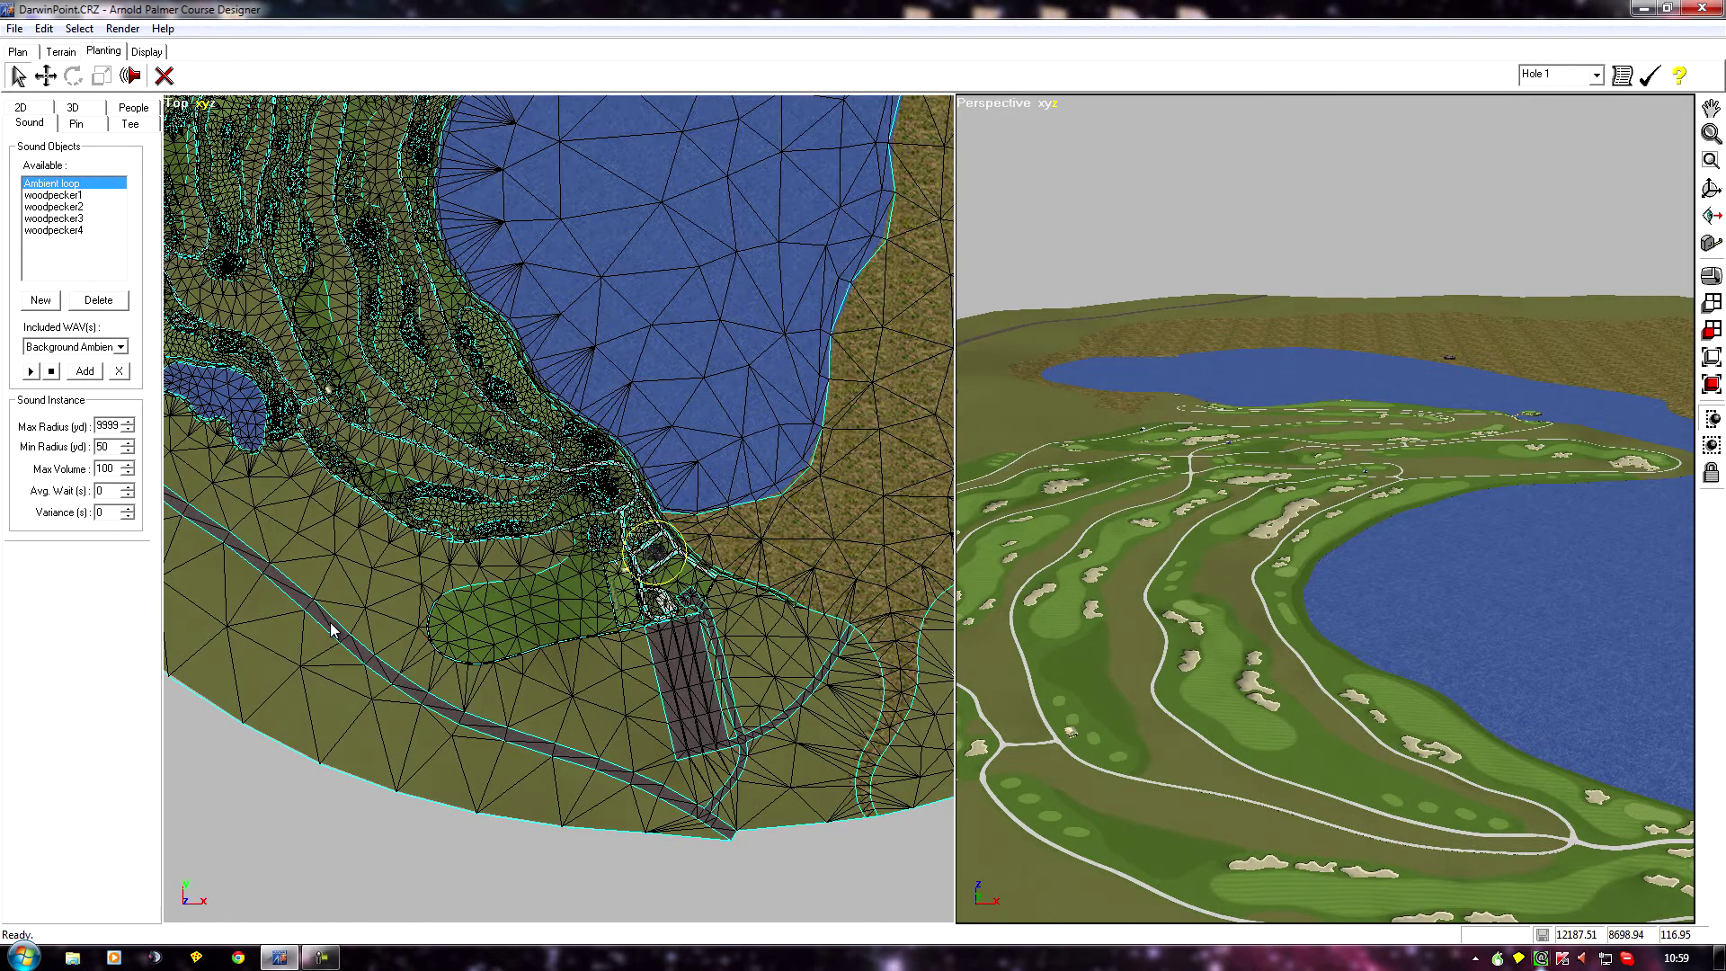
scroll(450, 616, "down", 1)
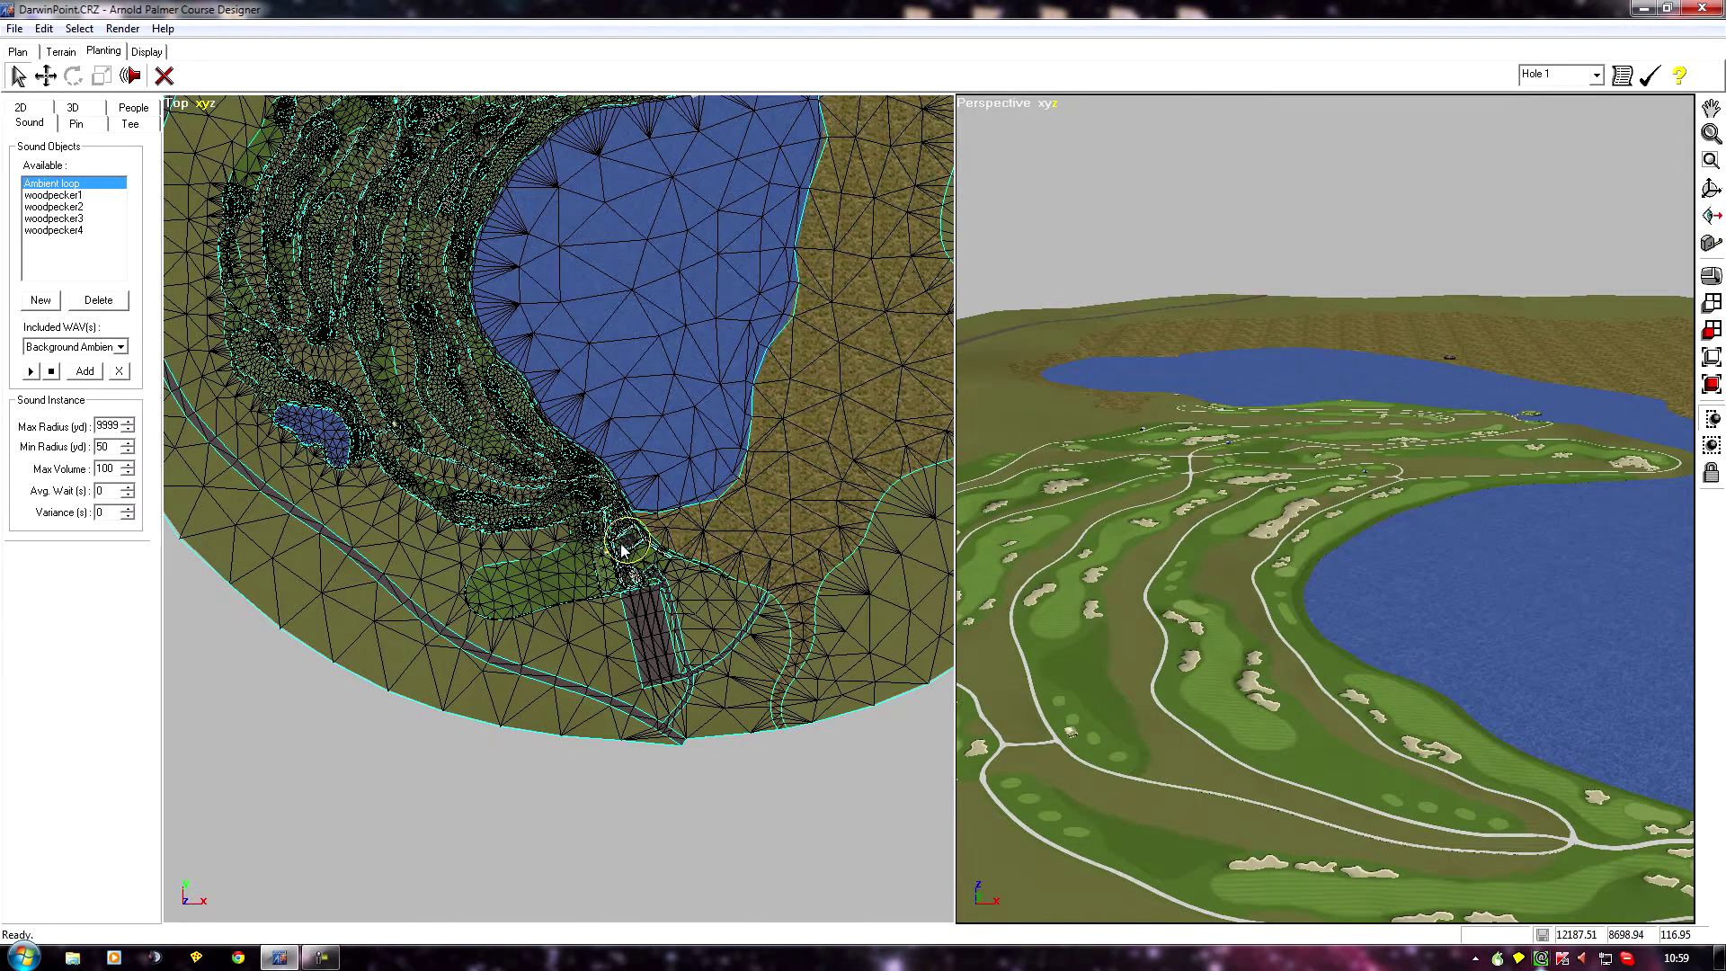
Select all sound instances across the whole course to display their radius circles
scroll(333, 547, "down", 1)
middle_click_drag(331, 549, 319, 606)
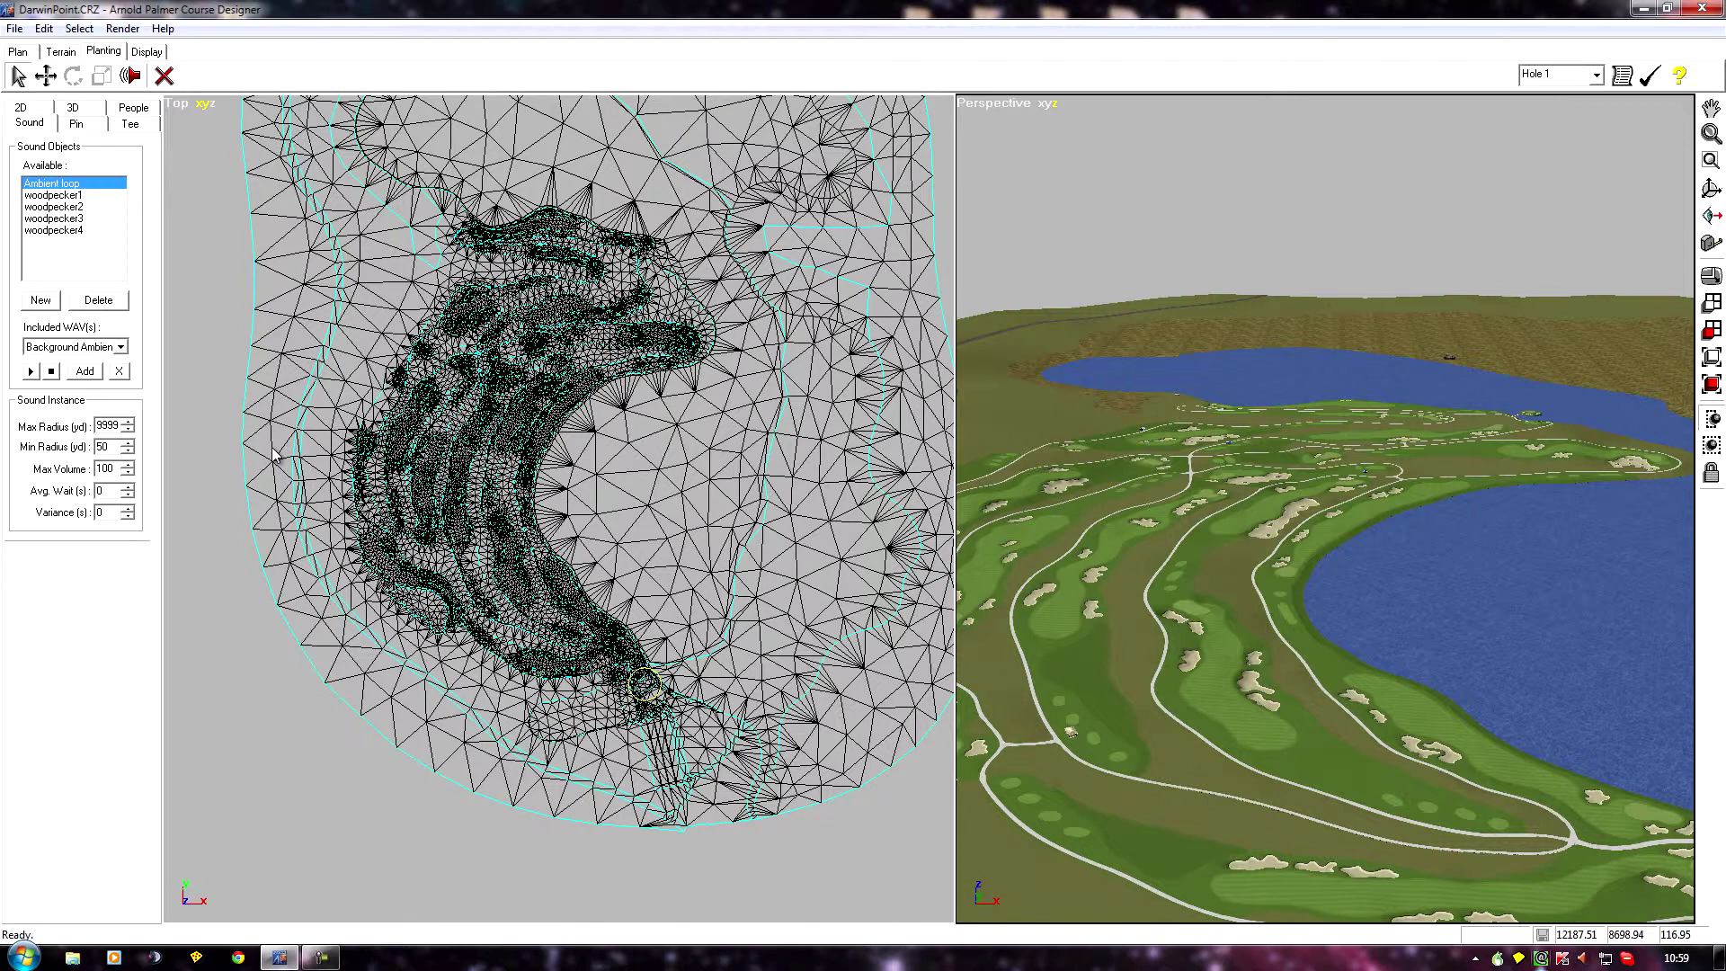
left_click(18, 75)
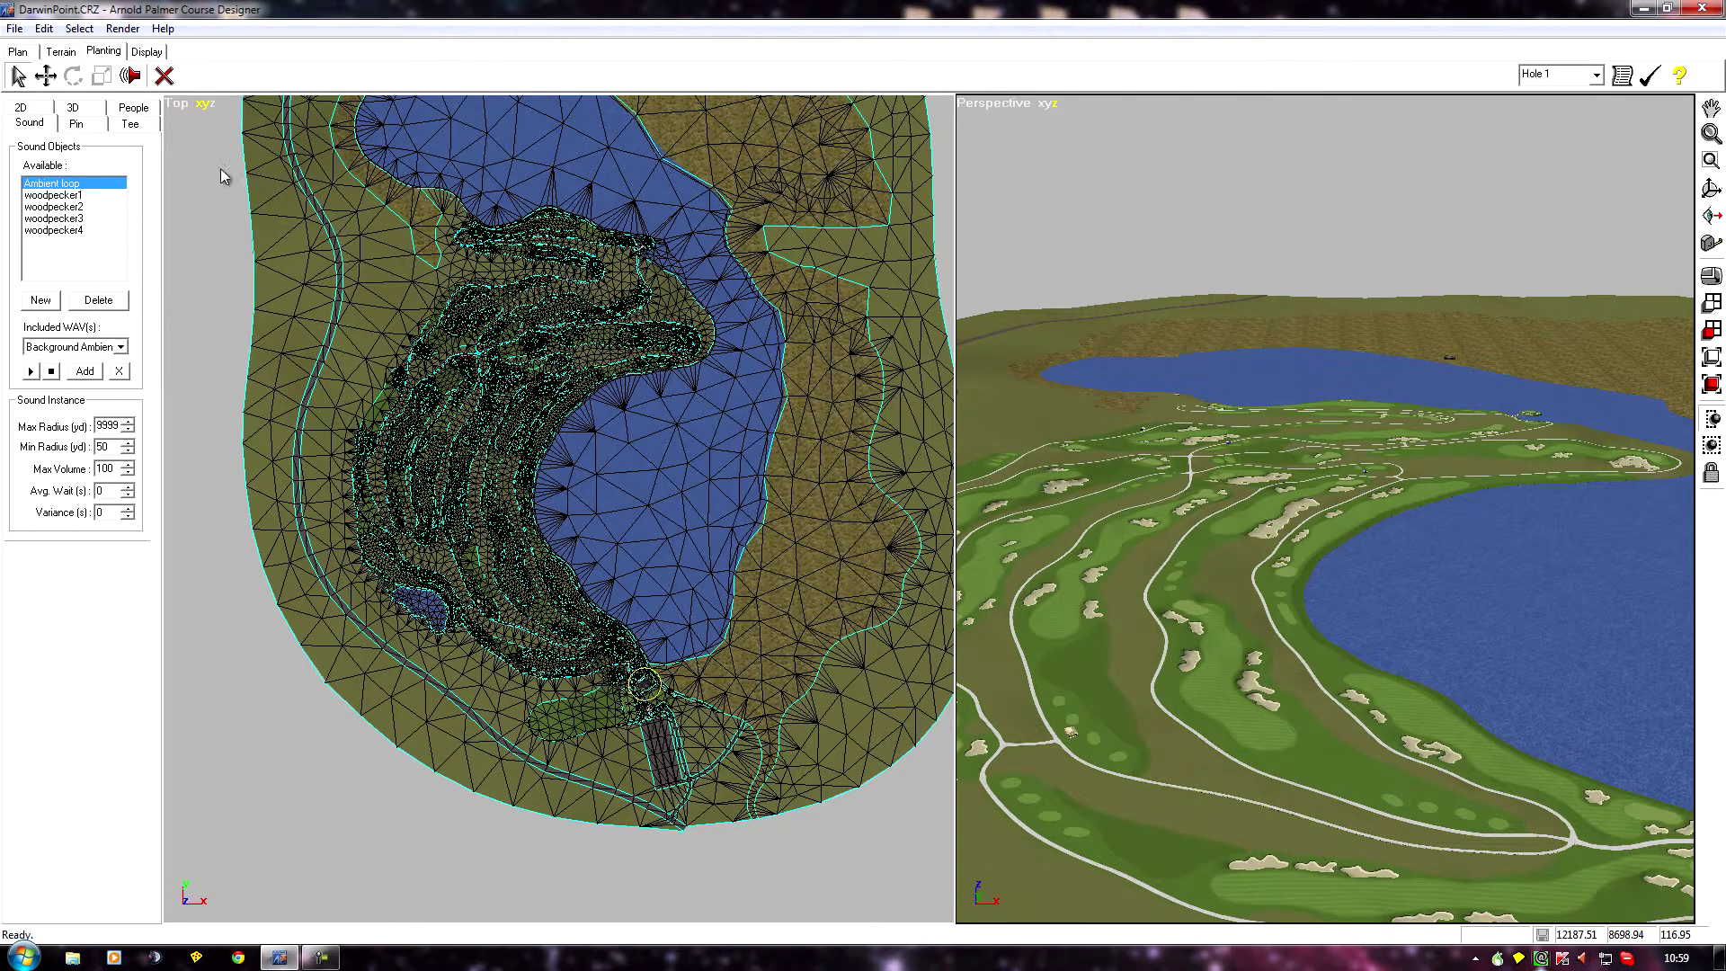
left_click_drag(182, 144, 938, 814)
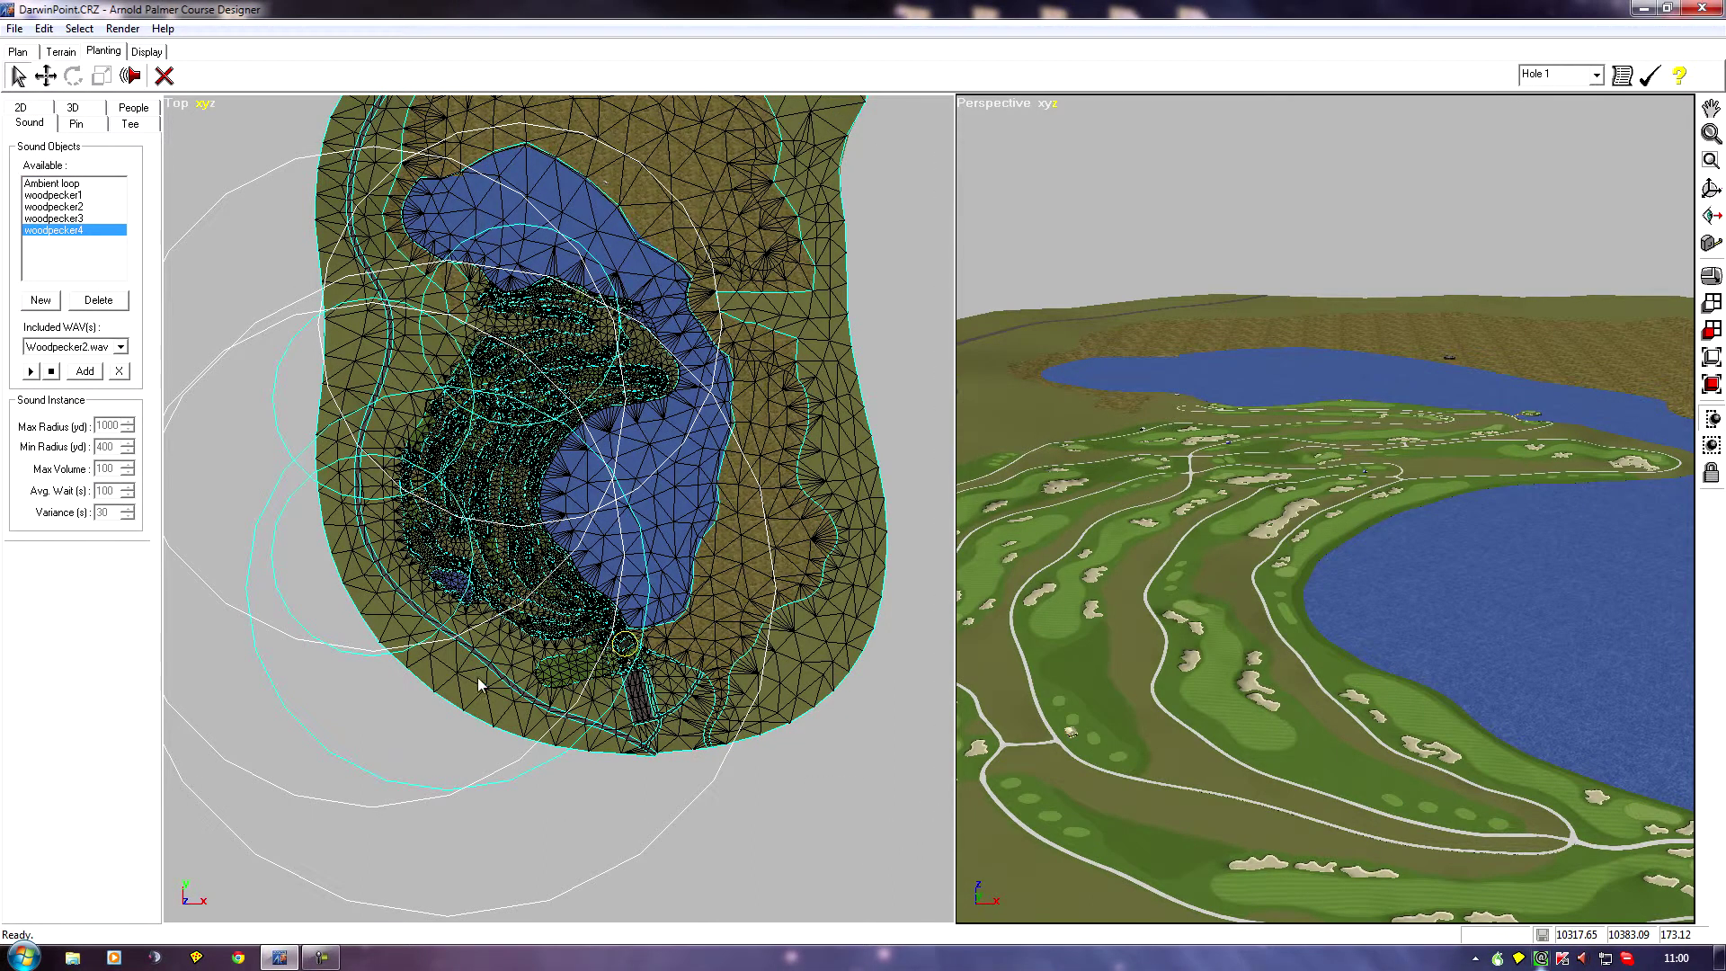
right_click_drag(518, 739, 556, 728)
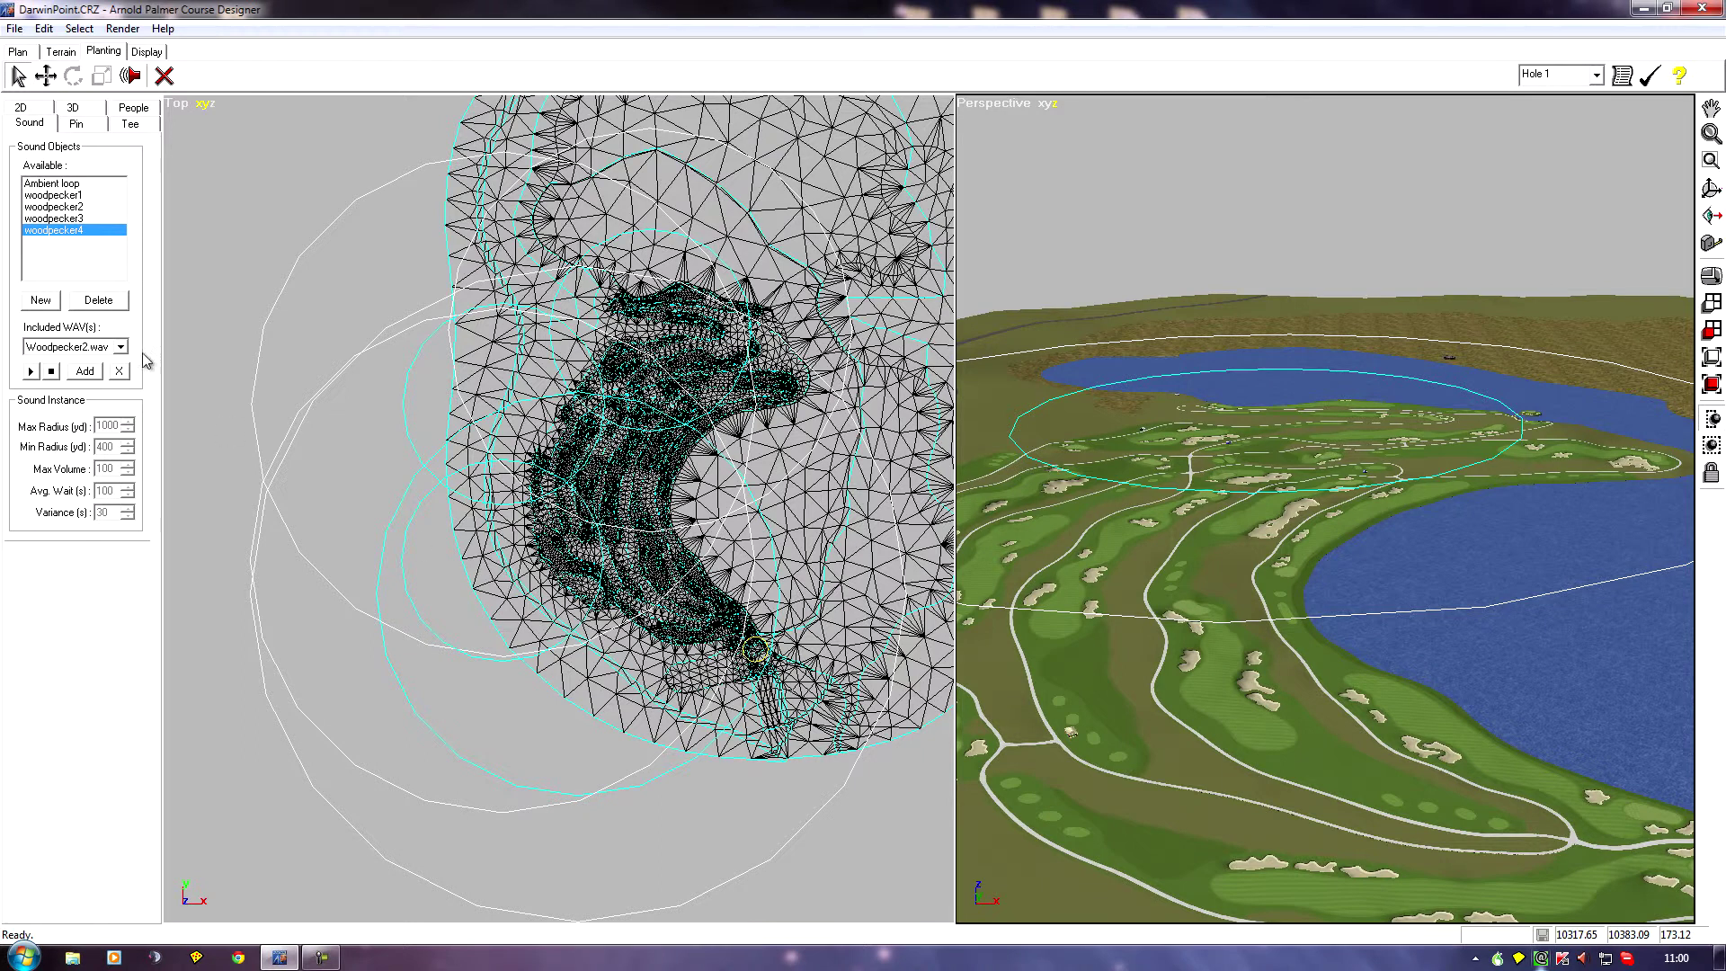
left_click(51, 231)
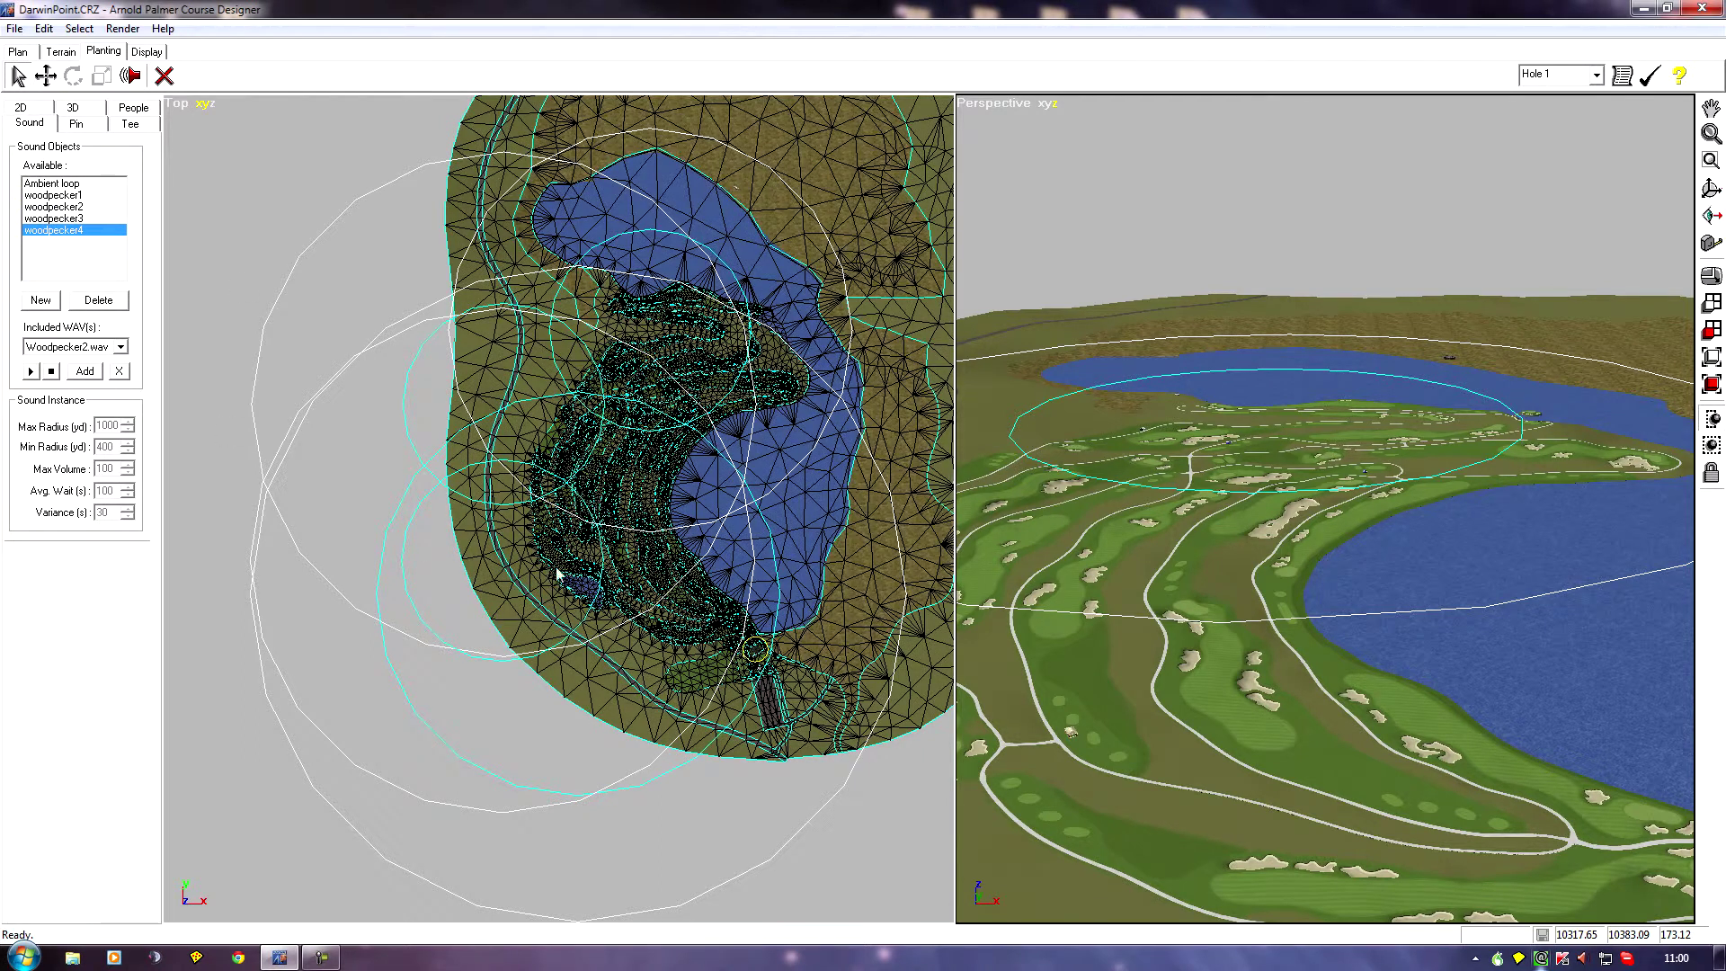
right_click_drag(566, 631, 570, 677)
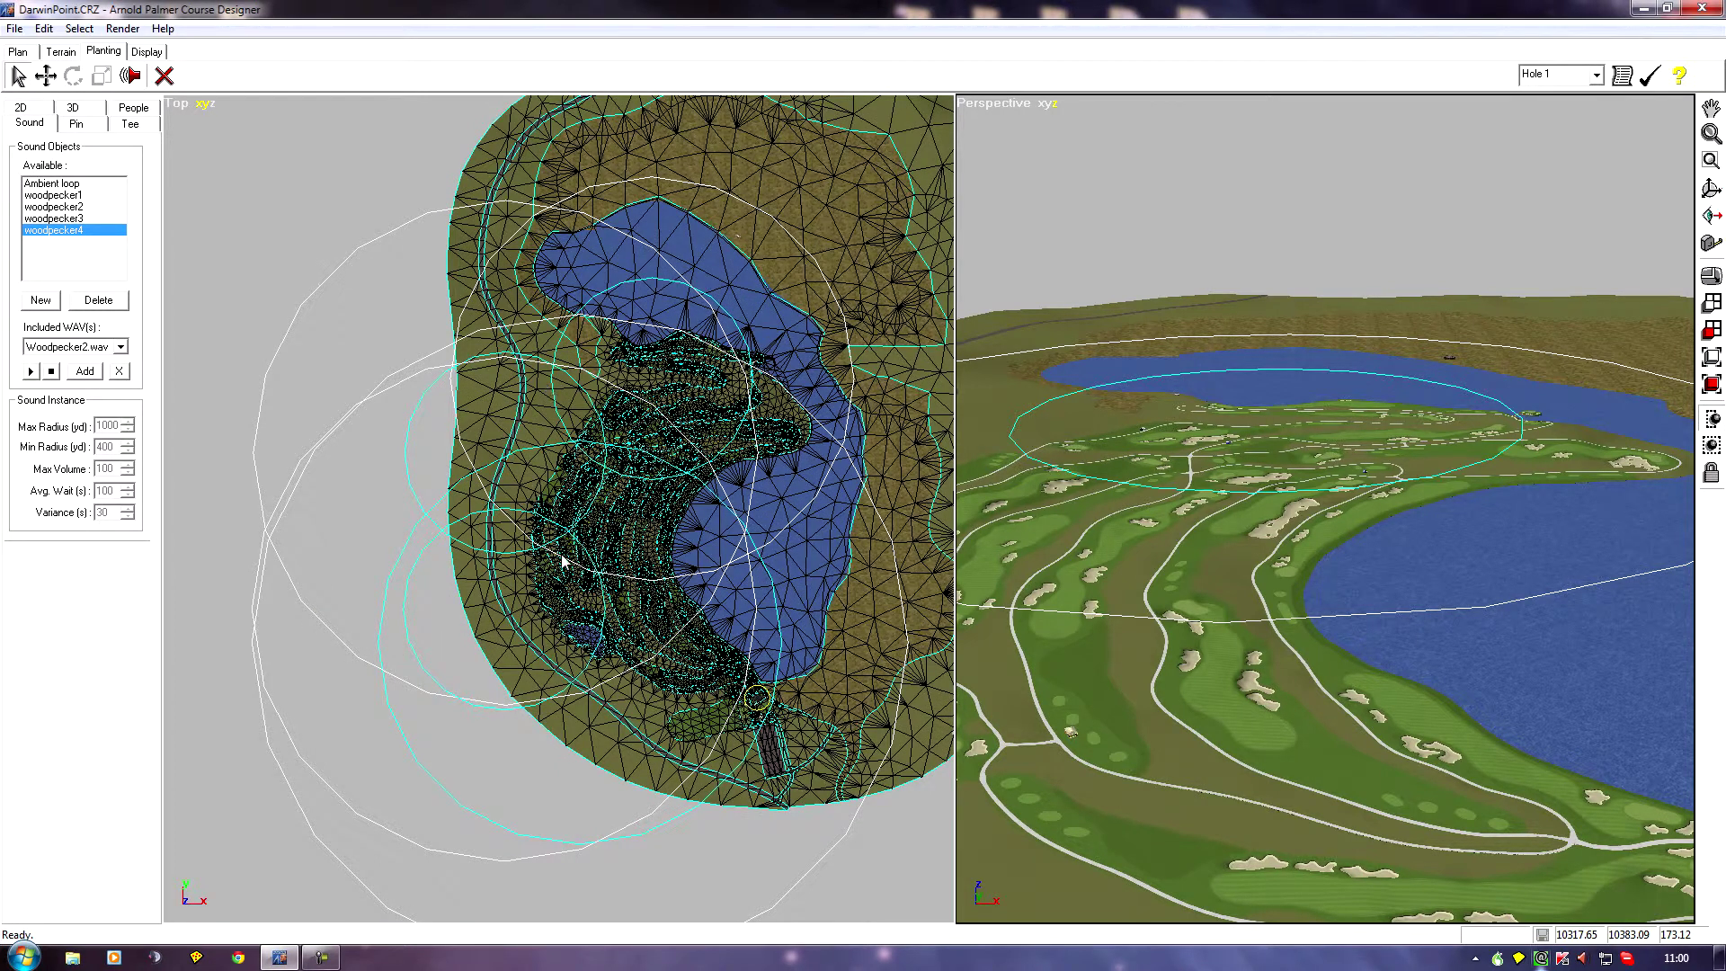
middle_click_drag(460, 596, 483, 517)
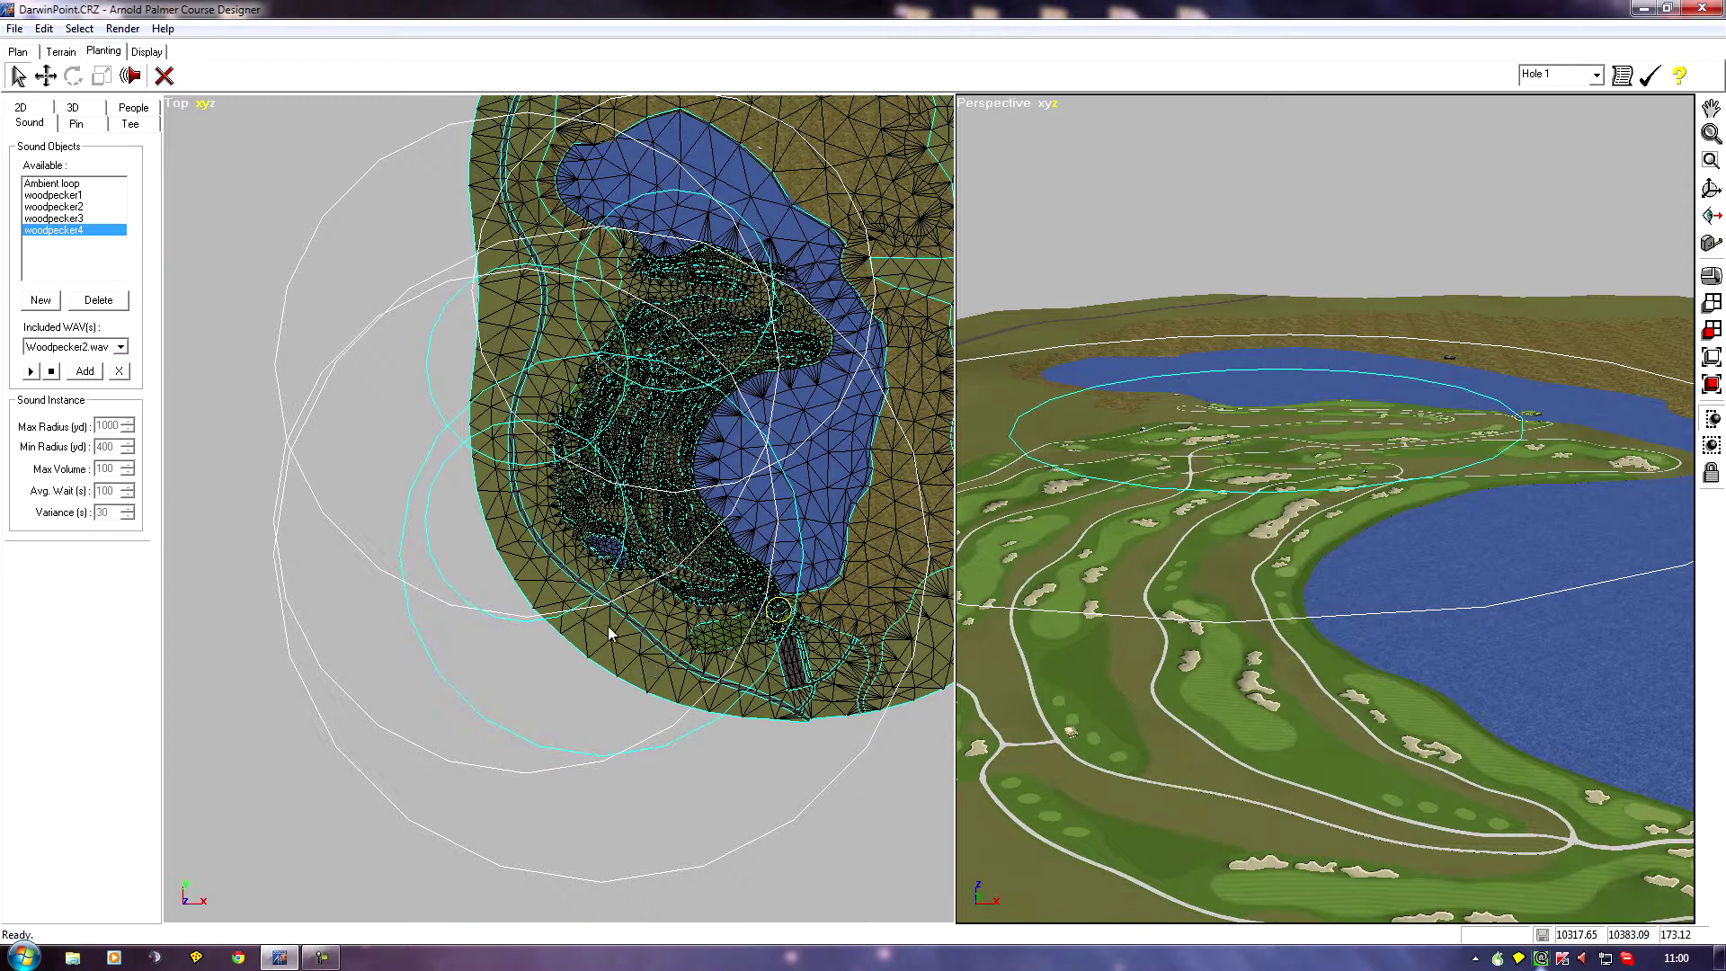
Examine how the radius circles of all selected sound instances overlap across the holes, lakes and outer edge of the course
middle_click_drag(648, 656, 598, 691)
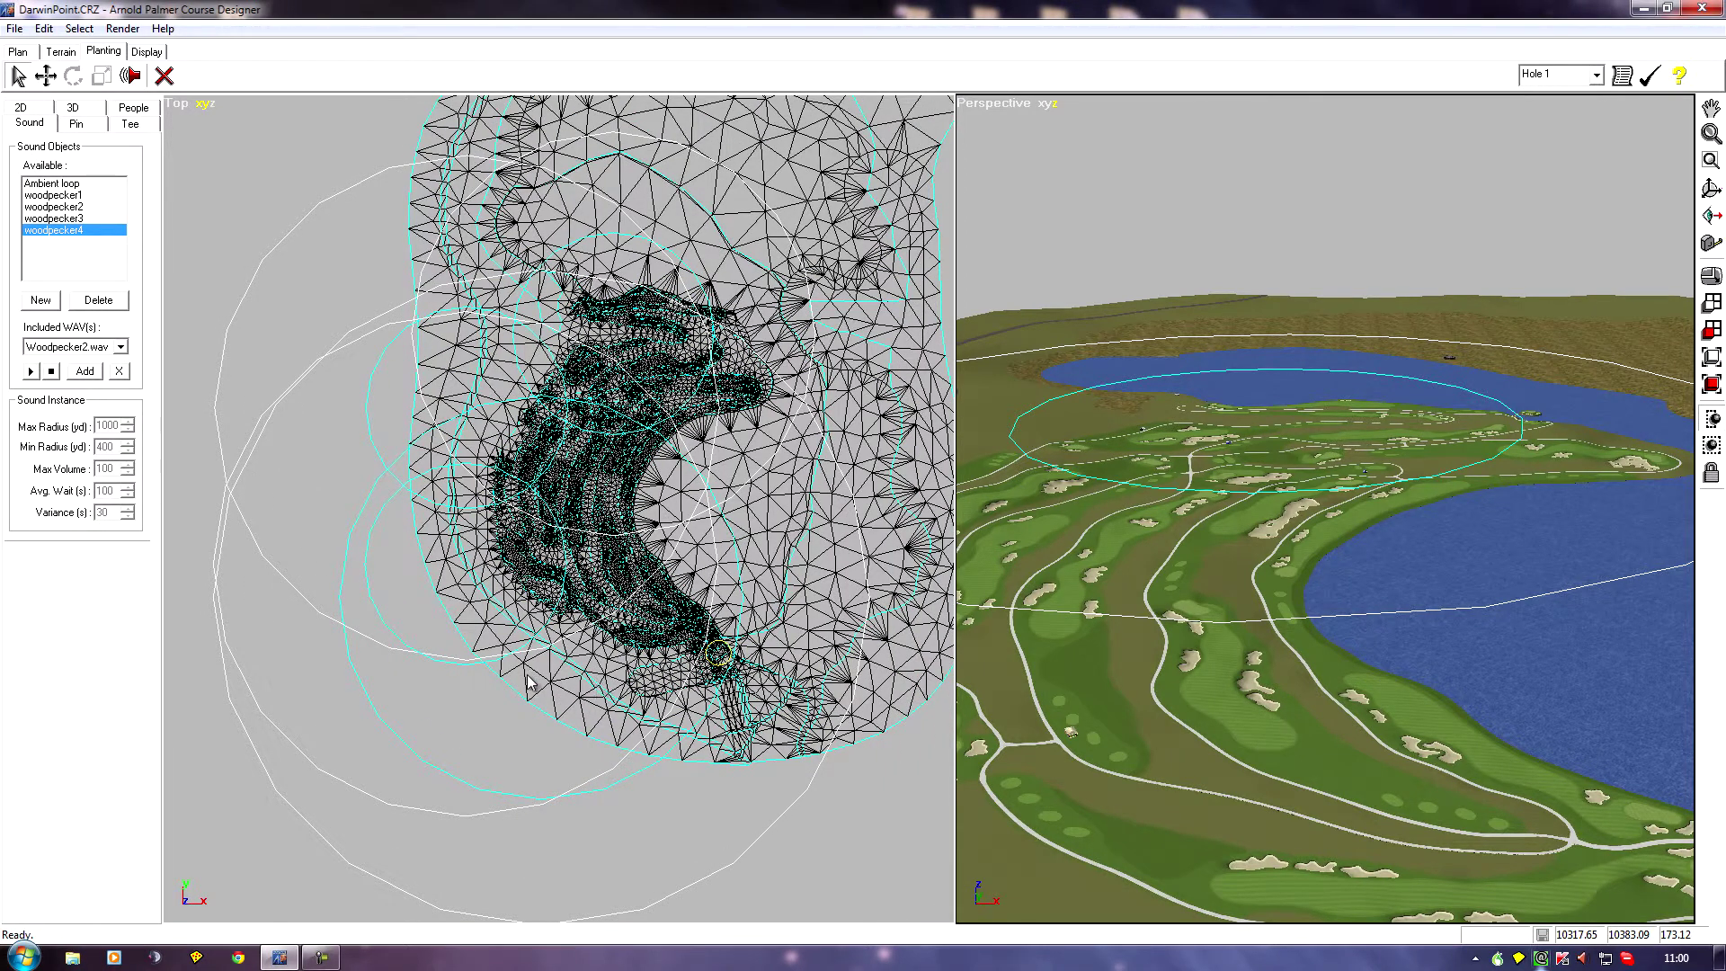
middle_click_drag(427, 680, 481, 700)
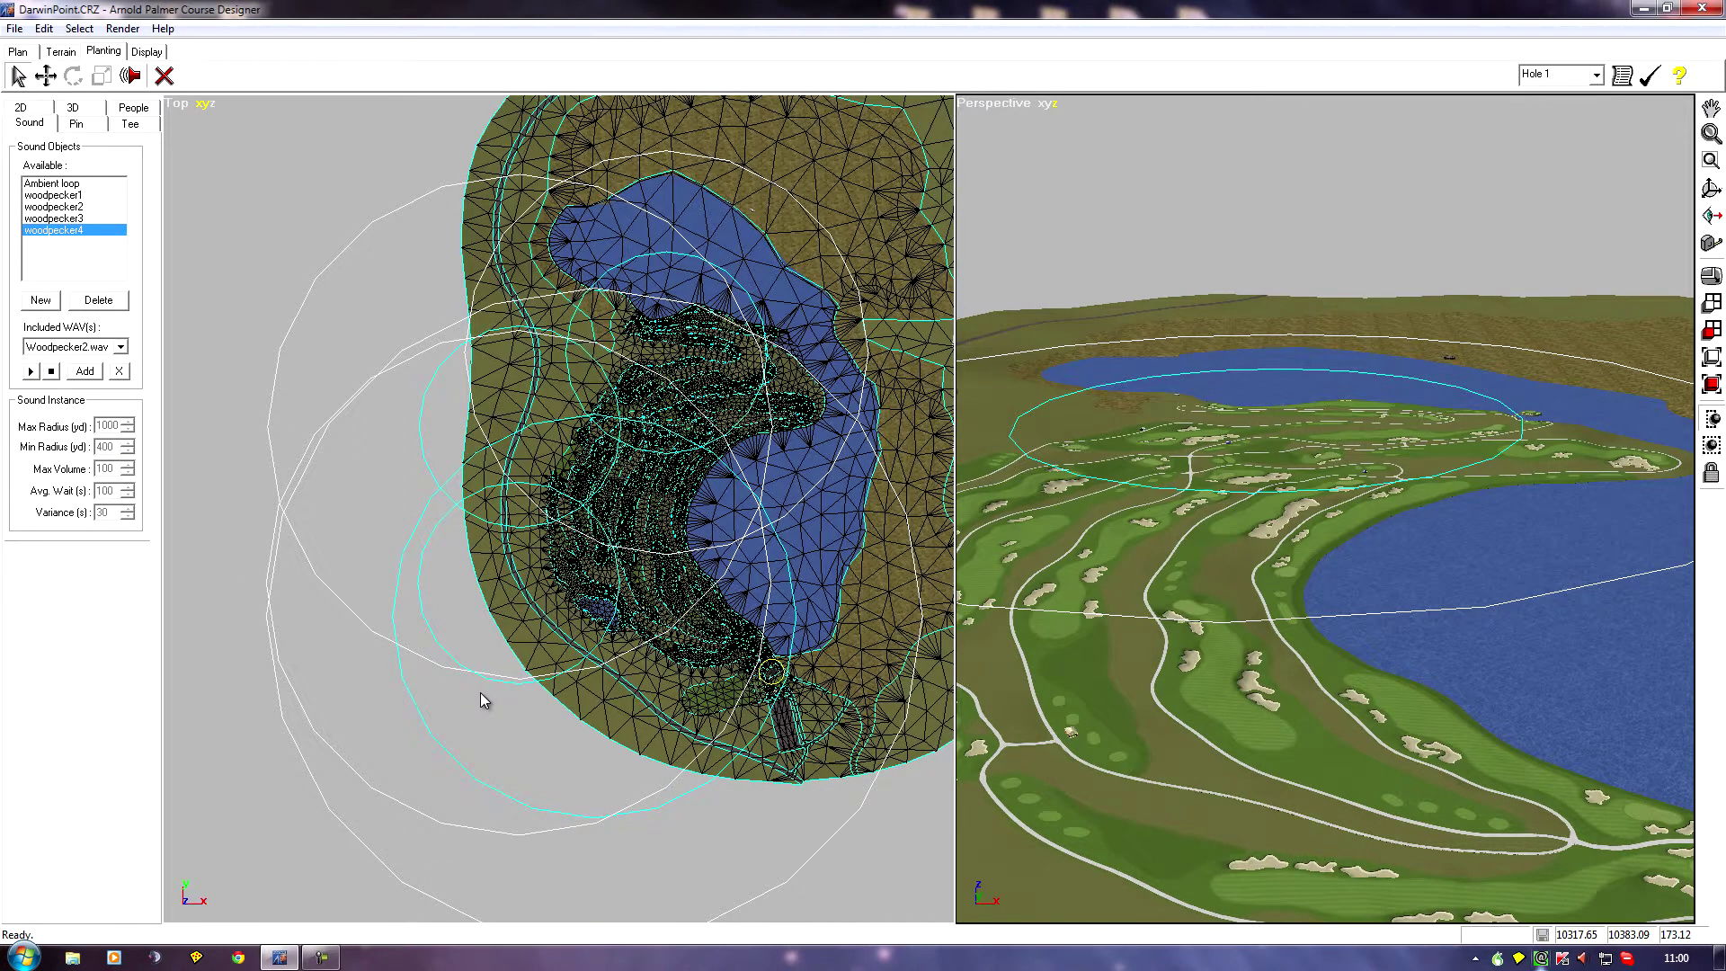
middle_click_drag(569, 737, 558, 663)
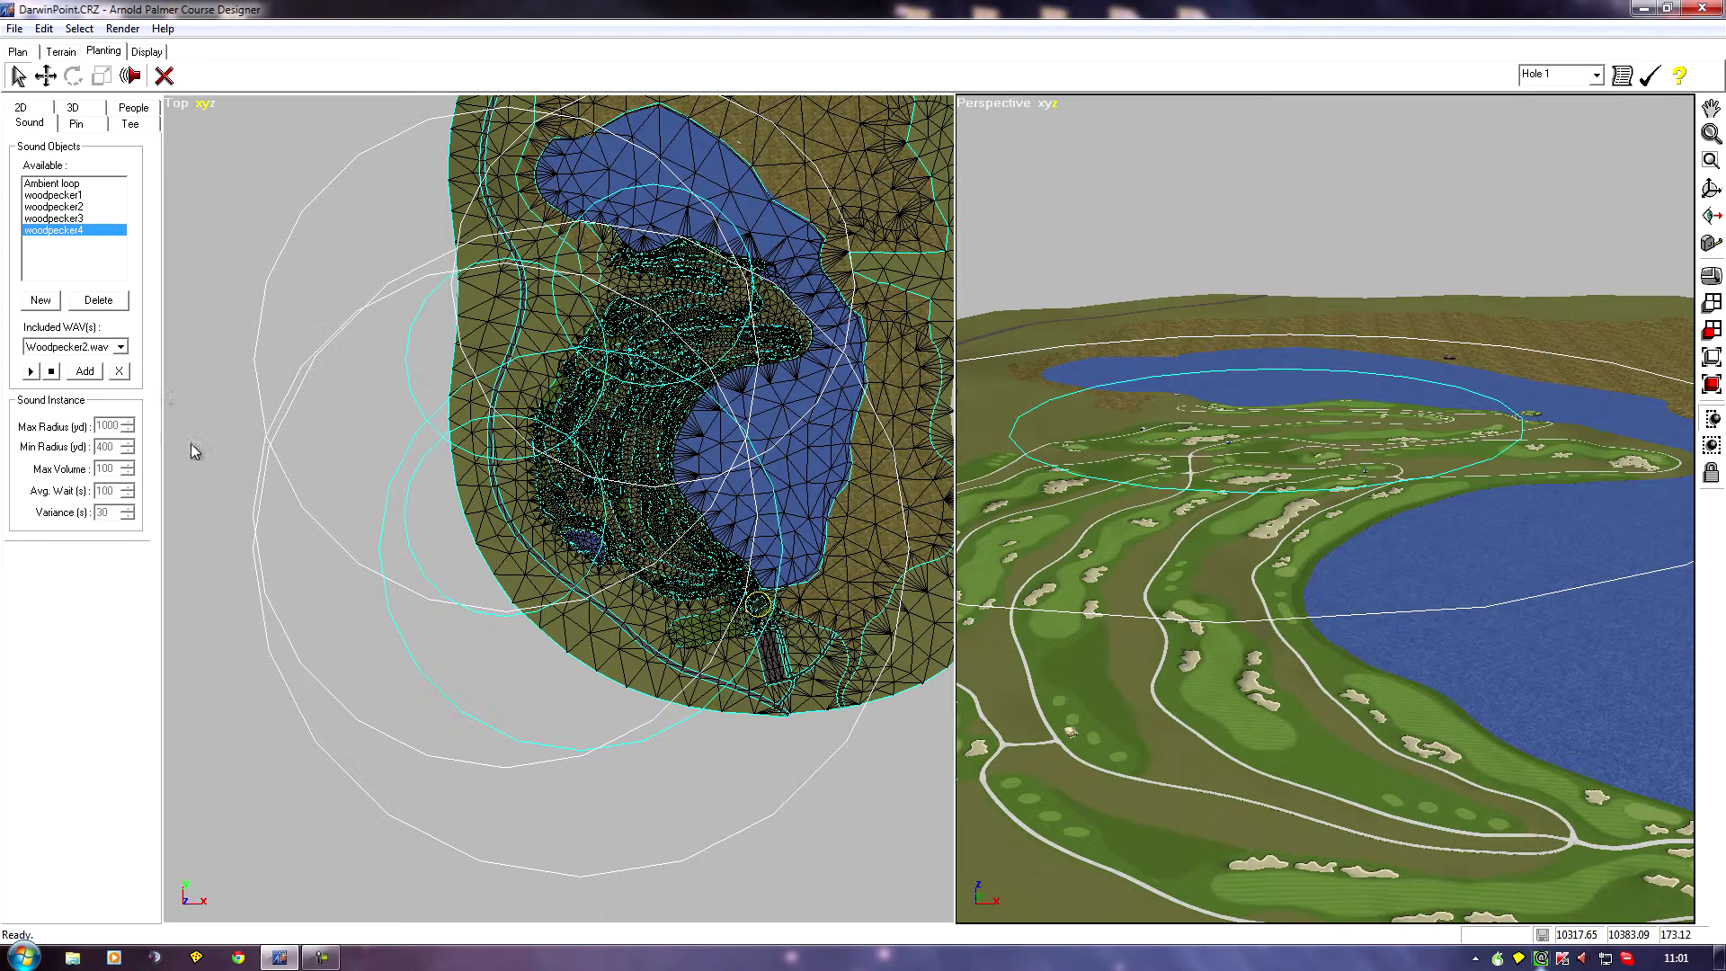
right_click_drag(339, 528, 361, 590)
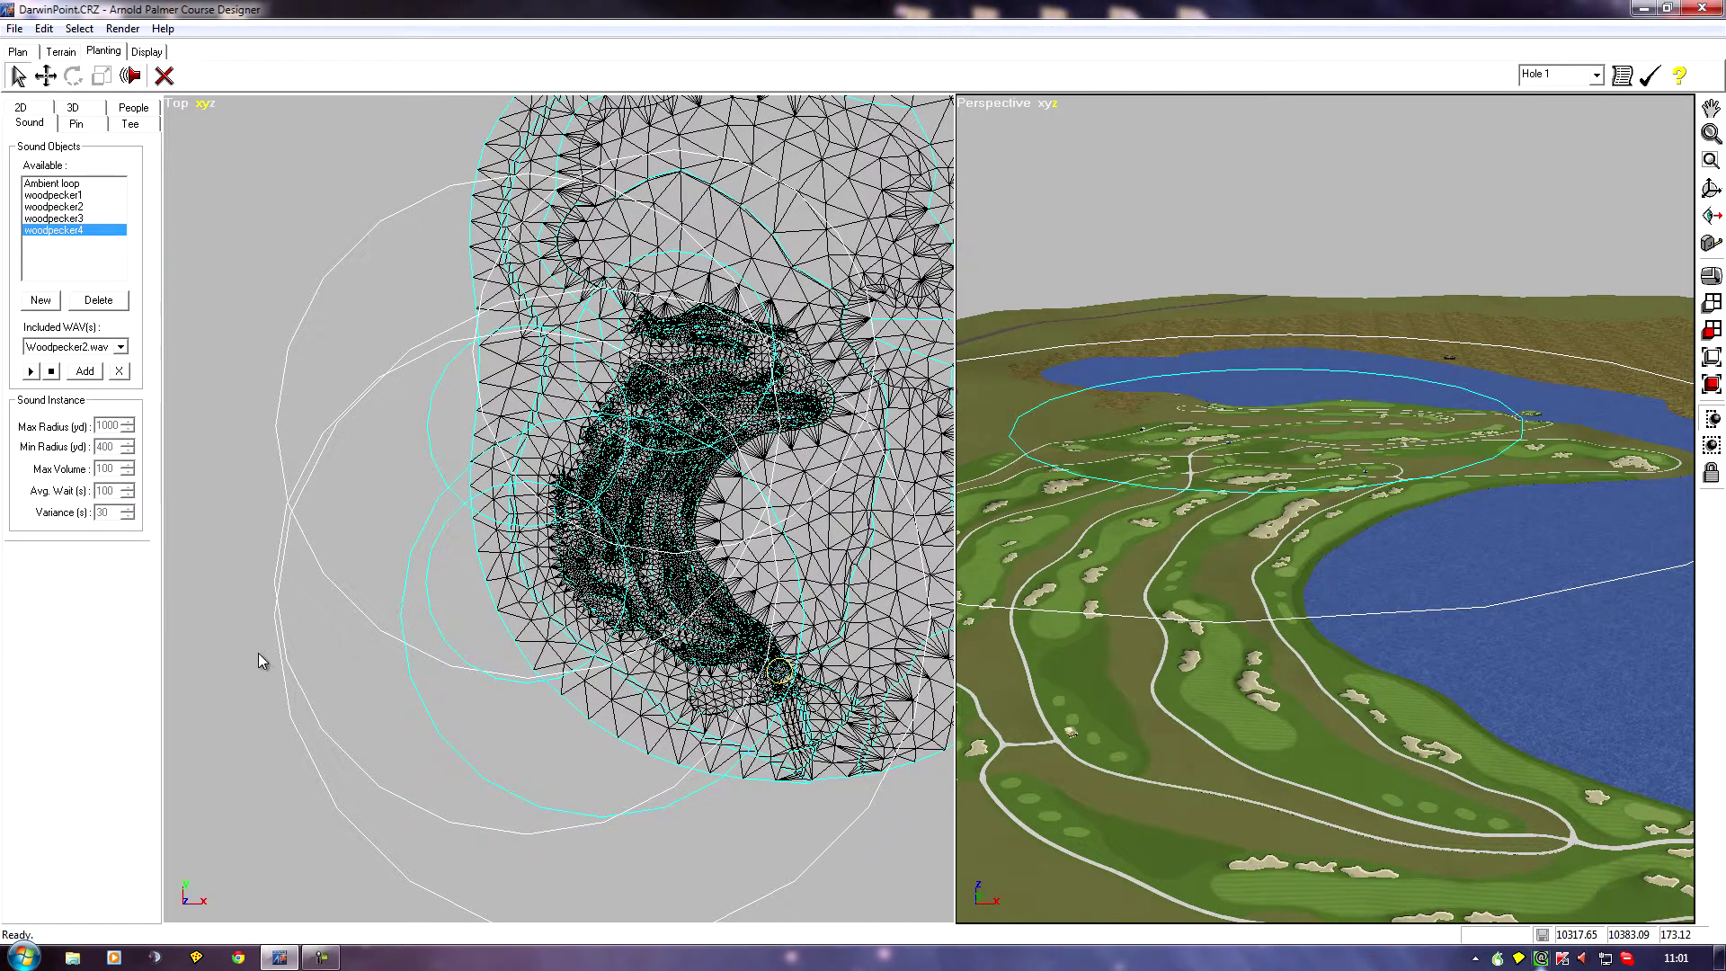
mouse_move(243, 663)
right_mouse_down()
mouse_move(220, 667)
mouse_move(250, 609)
mouse_move(229, 660)
right_mouse_up()
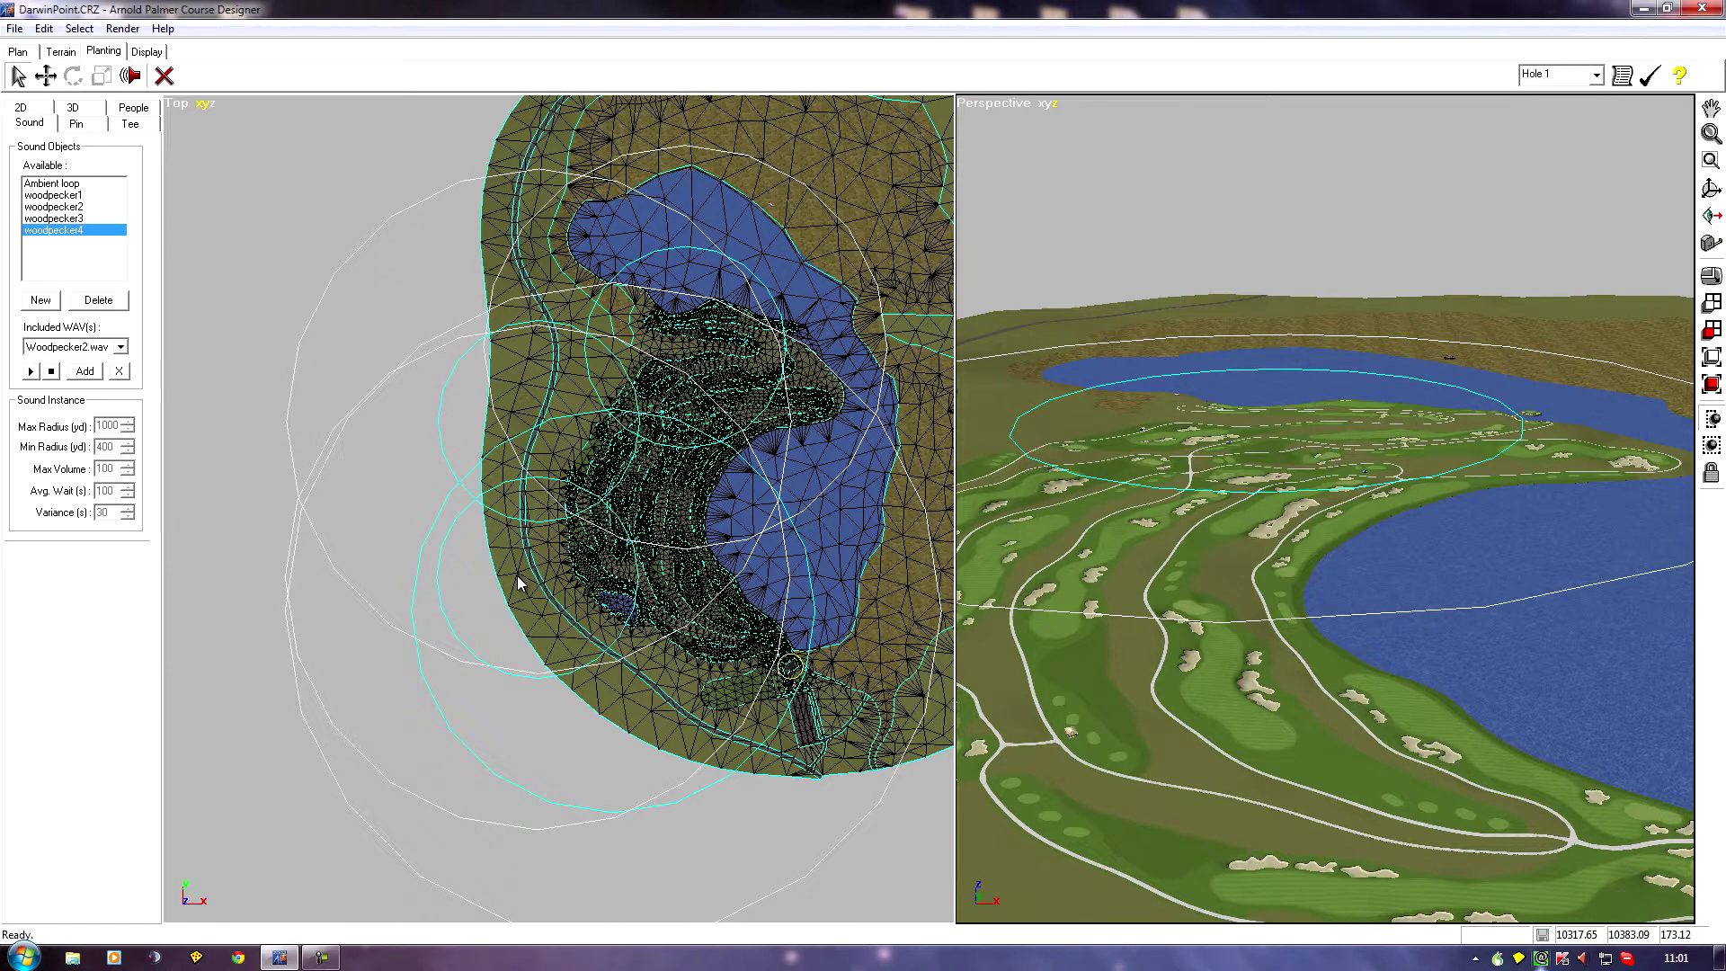
right_click_drag(442, 591, 448, 593)
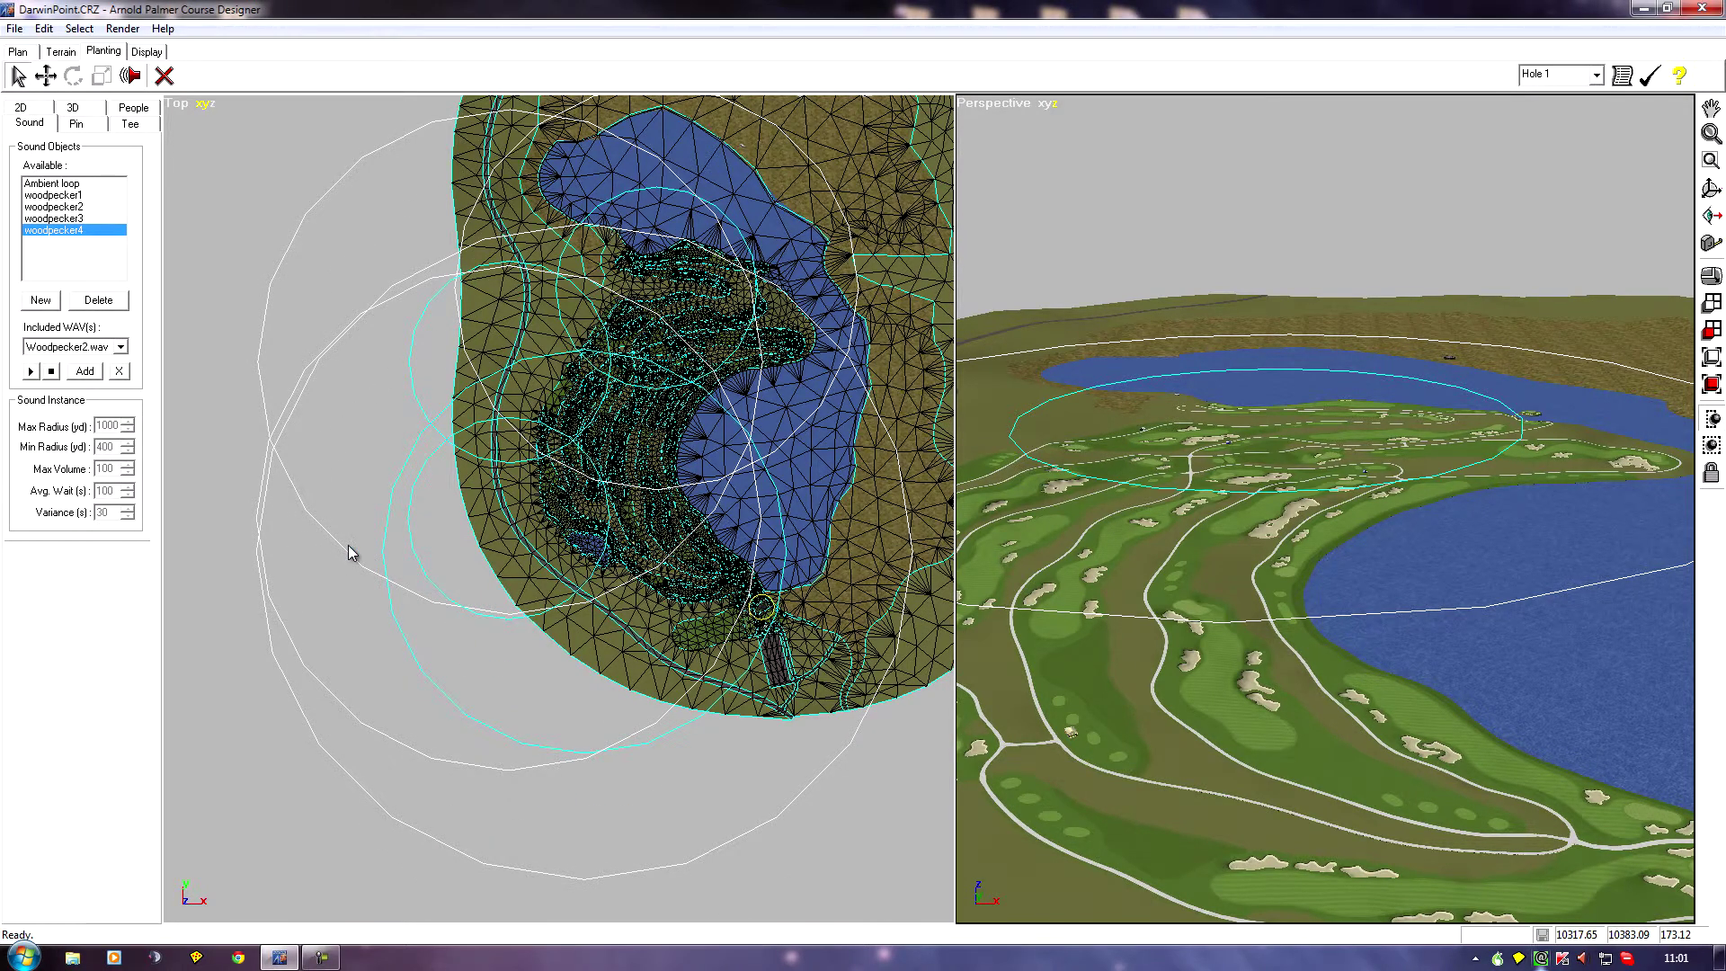
mouse_move(350, 551)
right_mouse_down()
mouse_move(385, 565)
mouse_move(360, 576)
mouse_move(353, 557)
right_mouse_up()
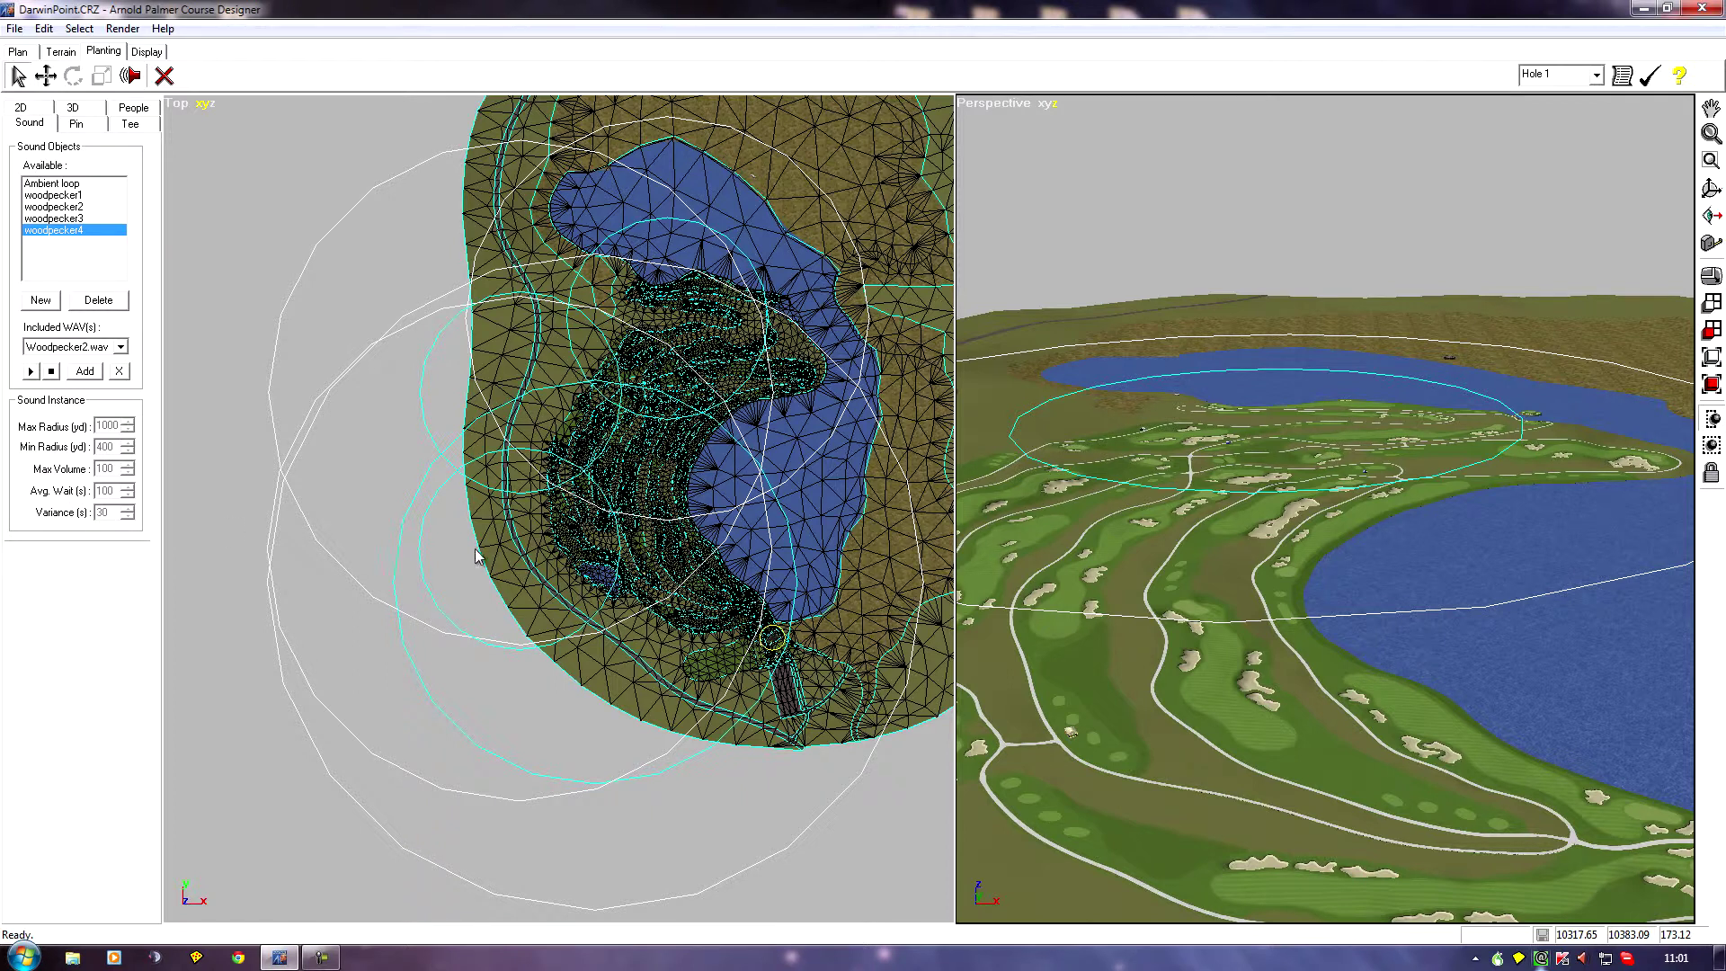
Select only the woodpecker instance near the small pond and examine its wait settings and radius circles against the whole course
left_click_drag(482, 519, 564, 624)
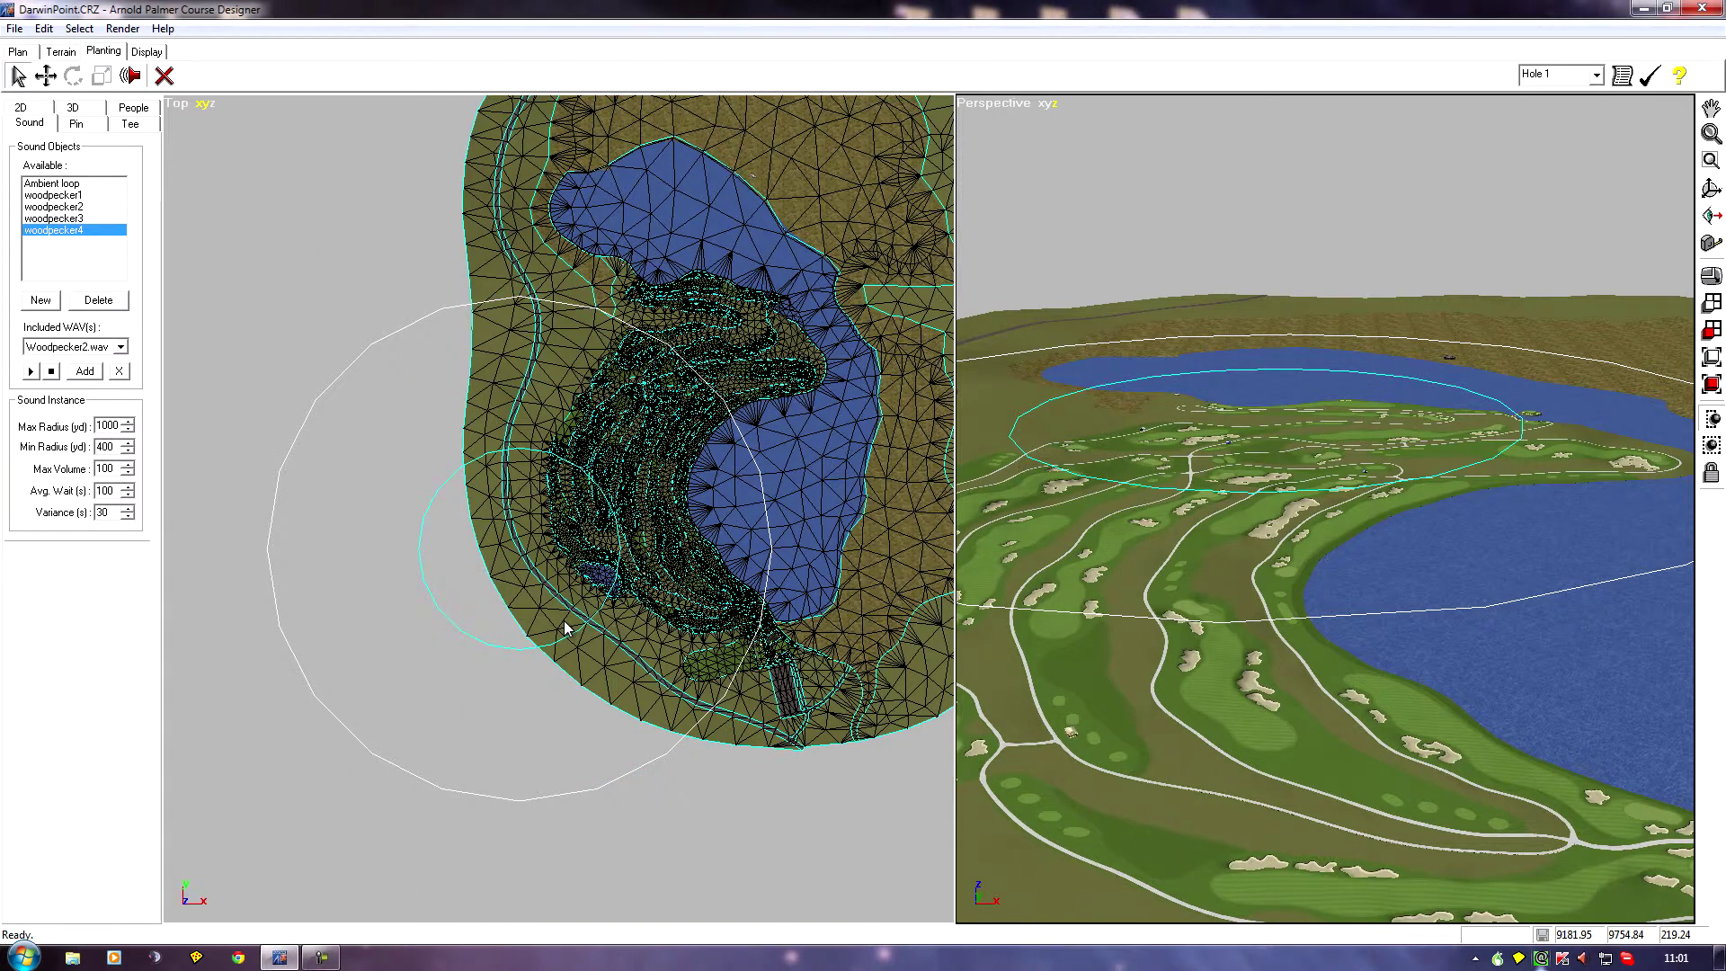
left_click(68, 231)
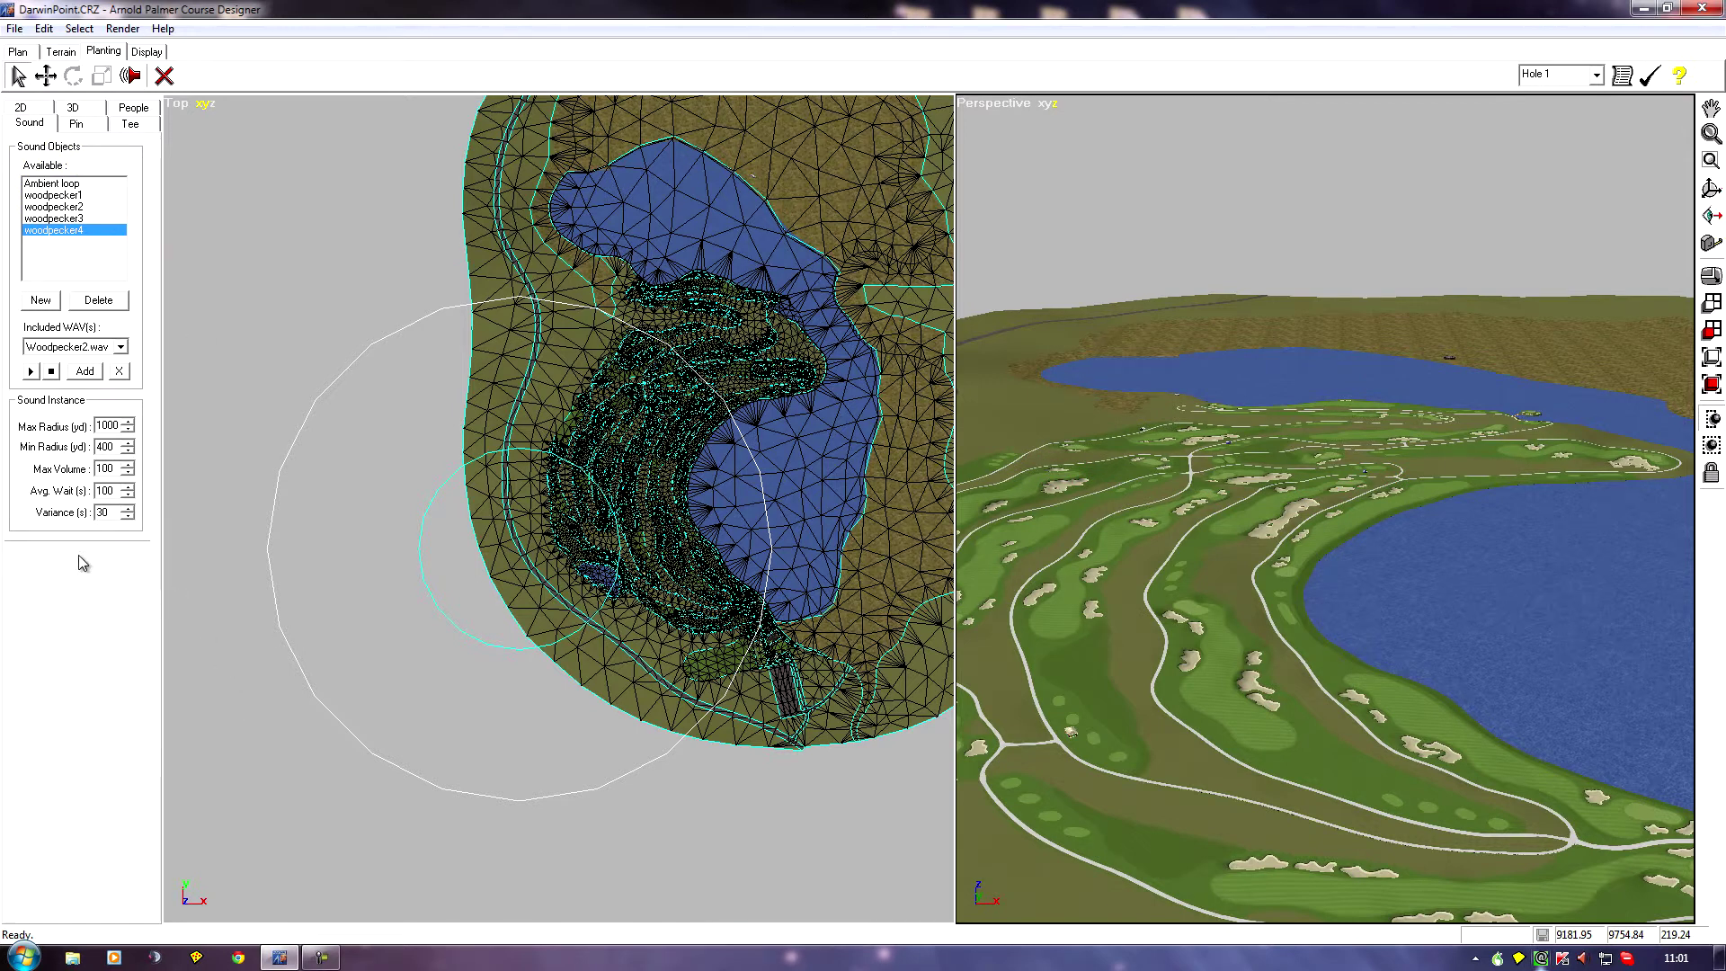
left_click(71, 515)
middle_click_drag(247, 448, 307, 493)
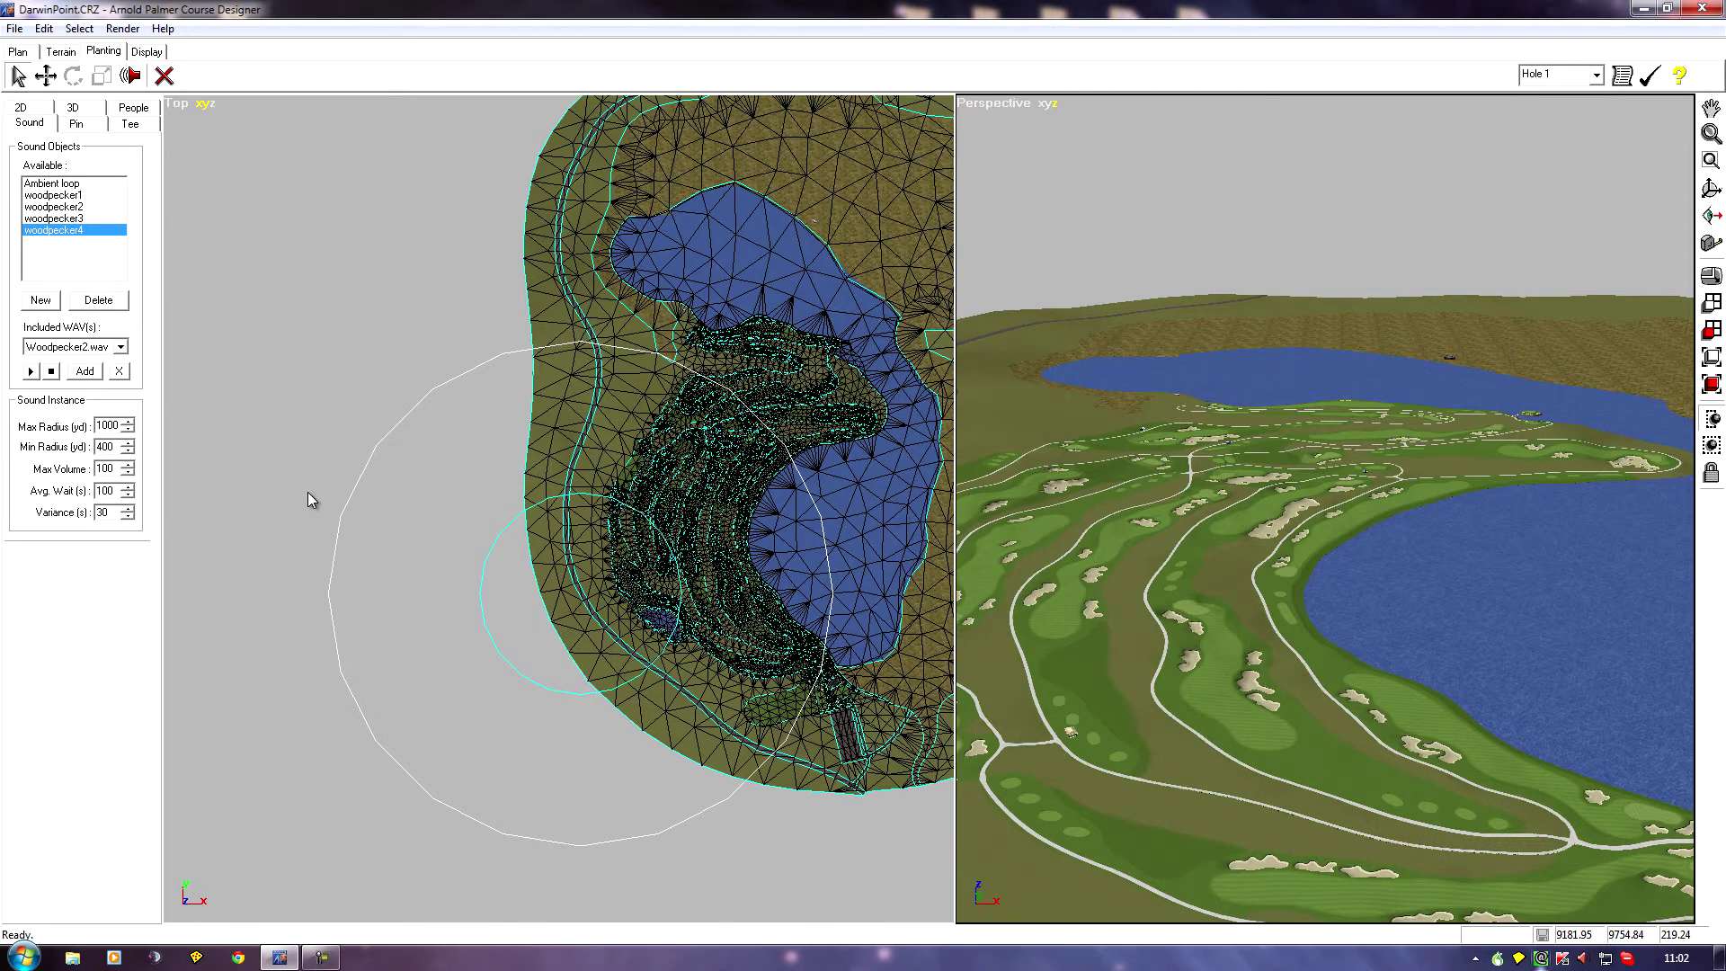
scroll(308, 492, "down", 1)
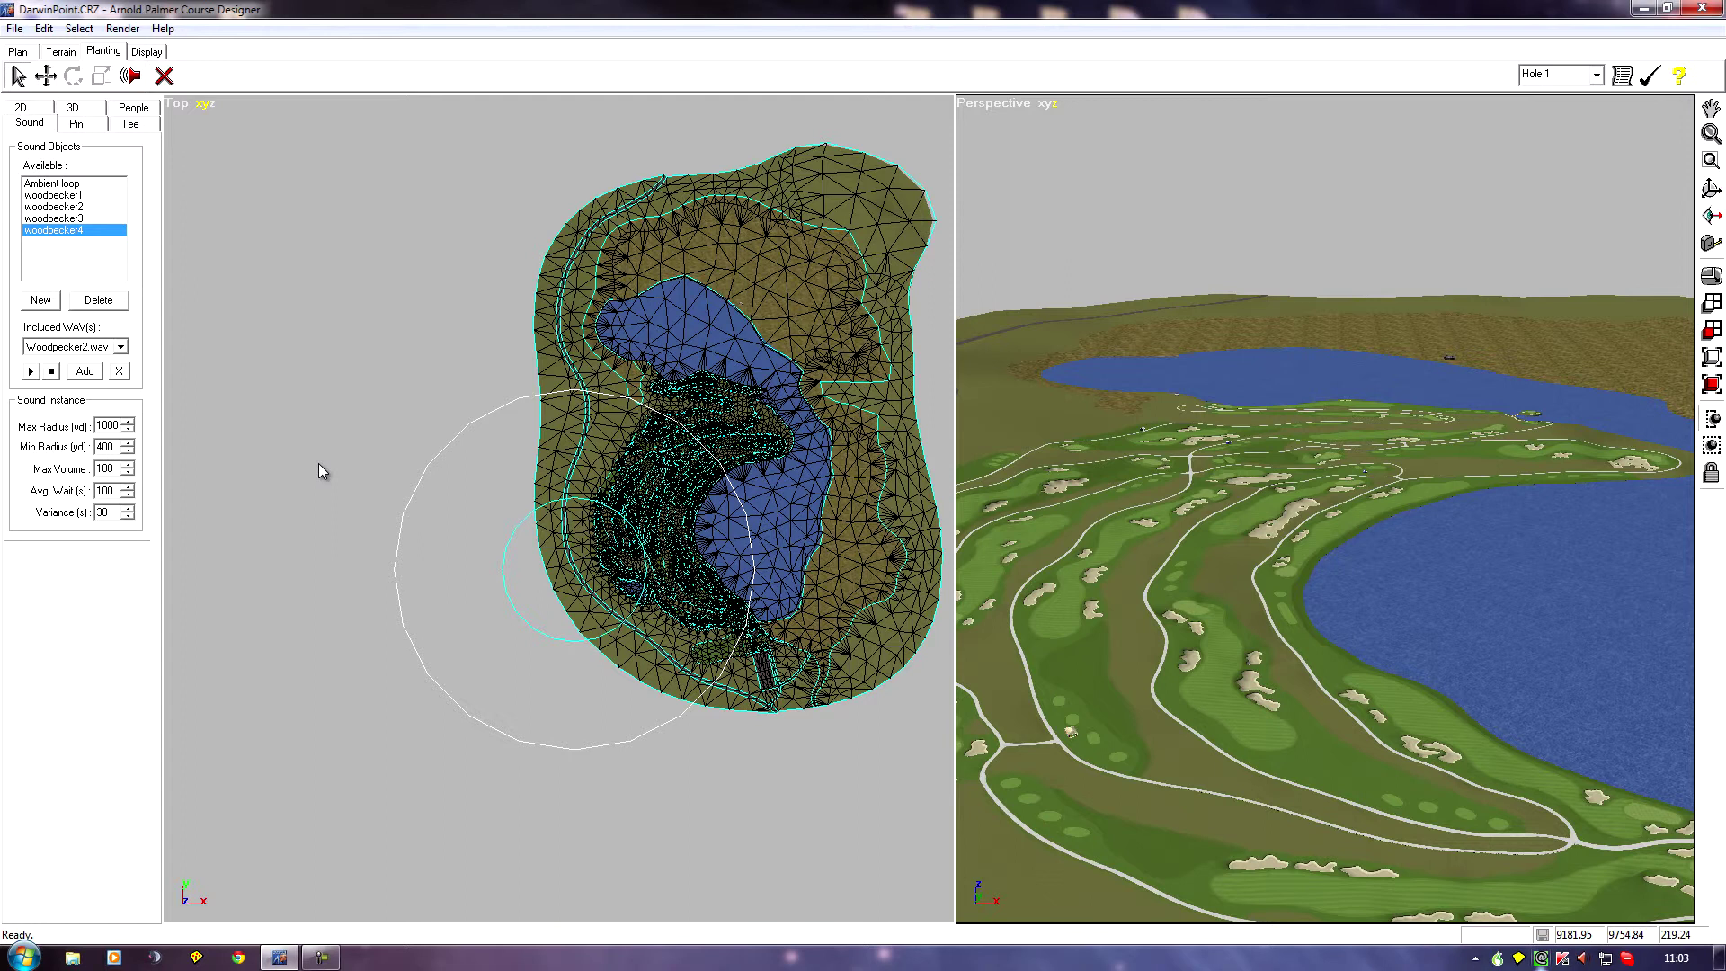
middle_click_drag(410, 354, 402, 509)
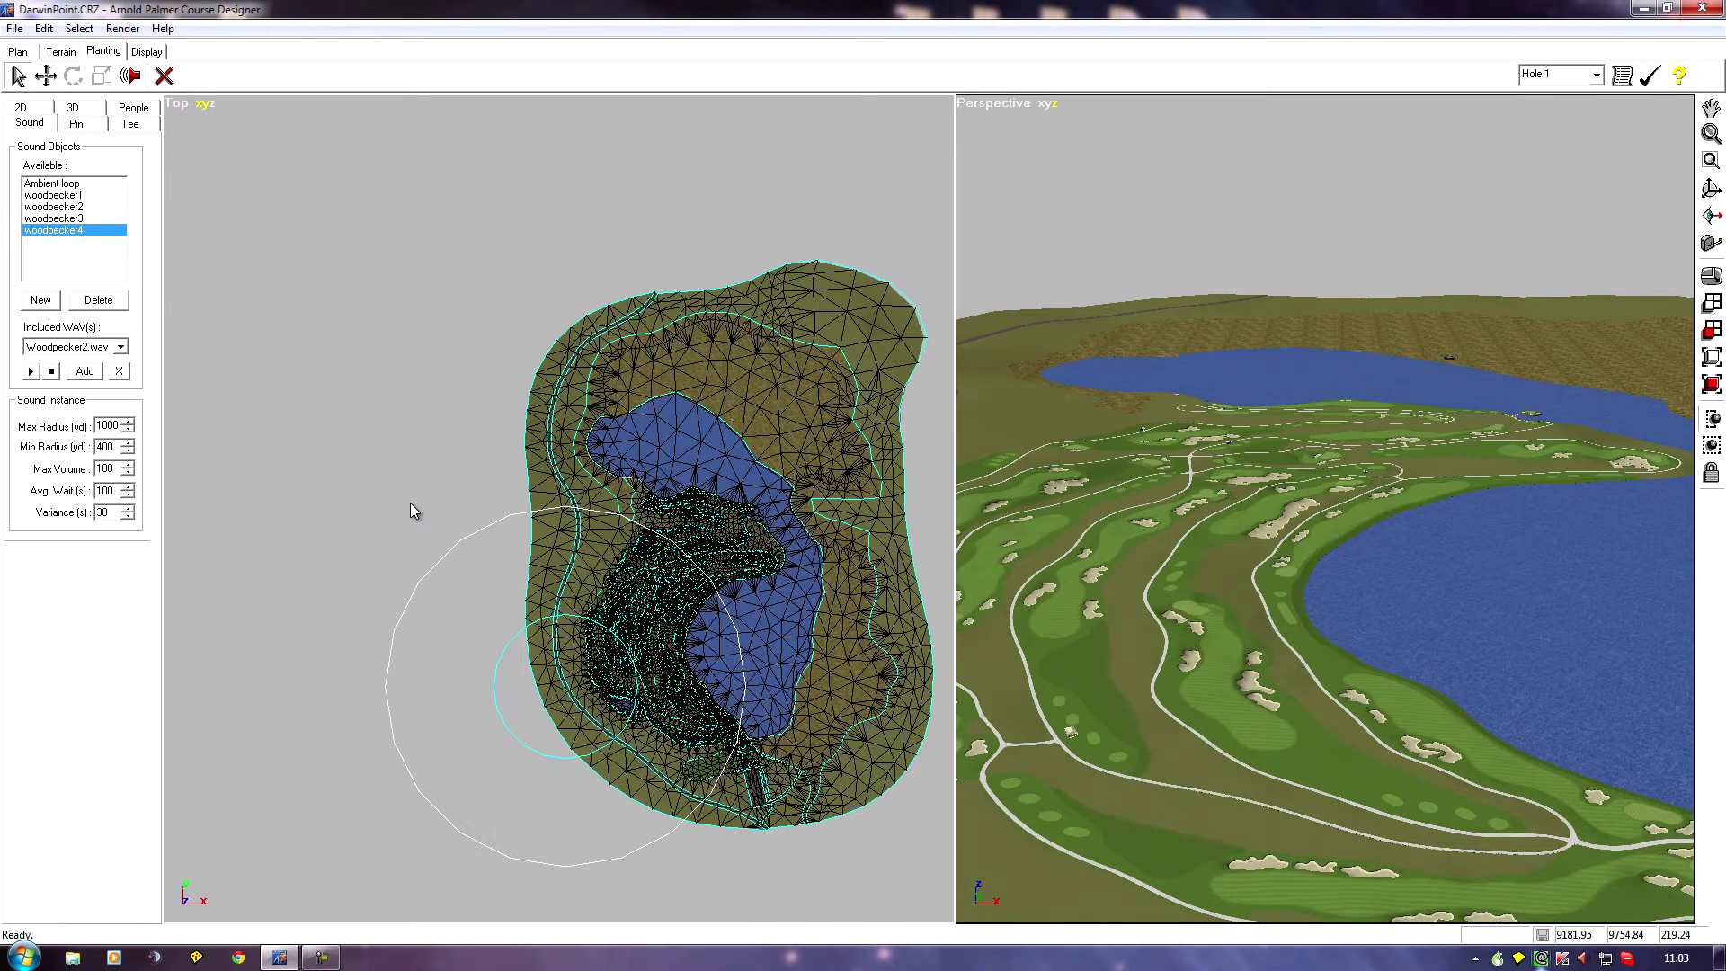
middle_click_drag(431, 524, 412, 424)
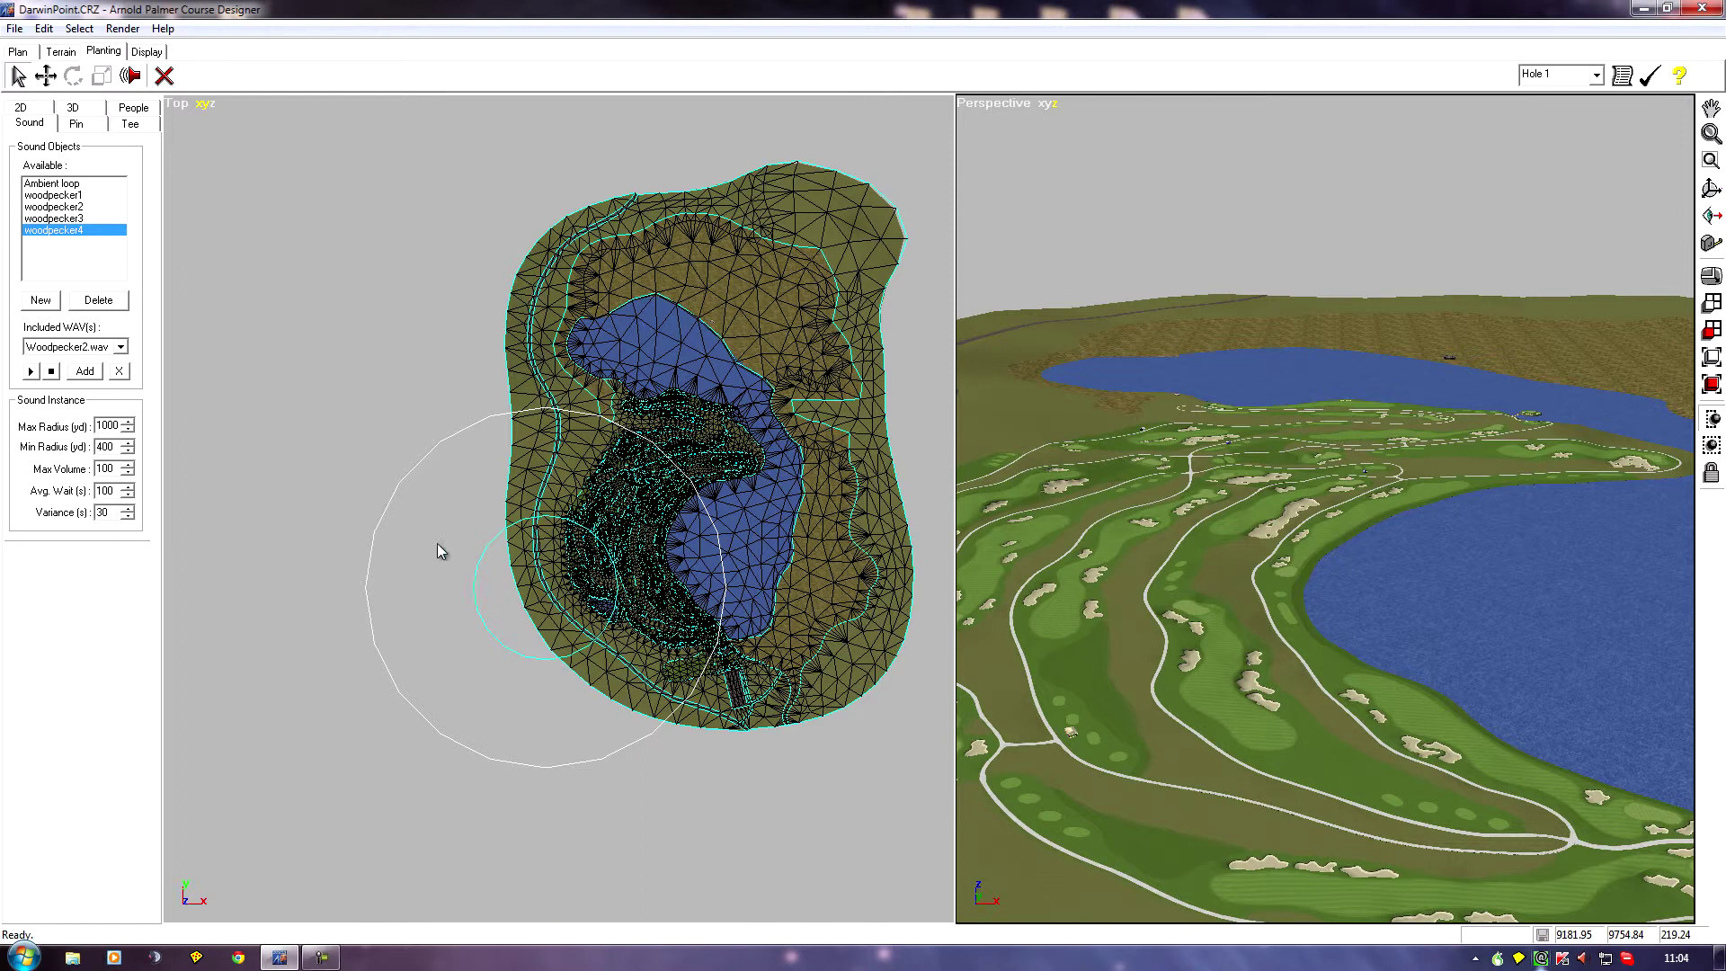
middle_click_drag(426, 326, 379, 360)
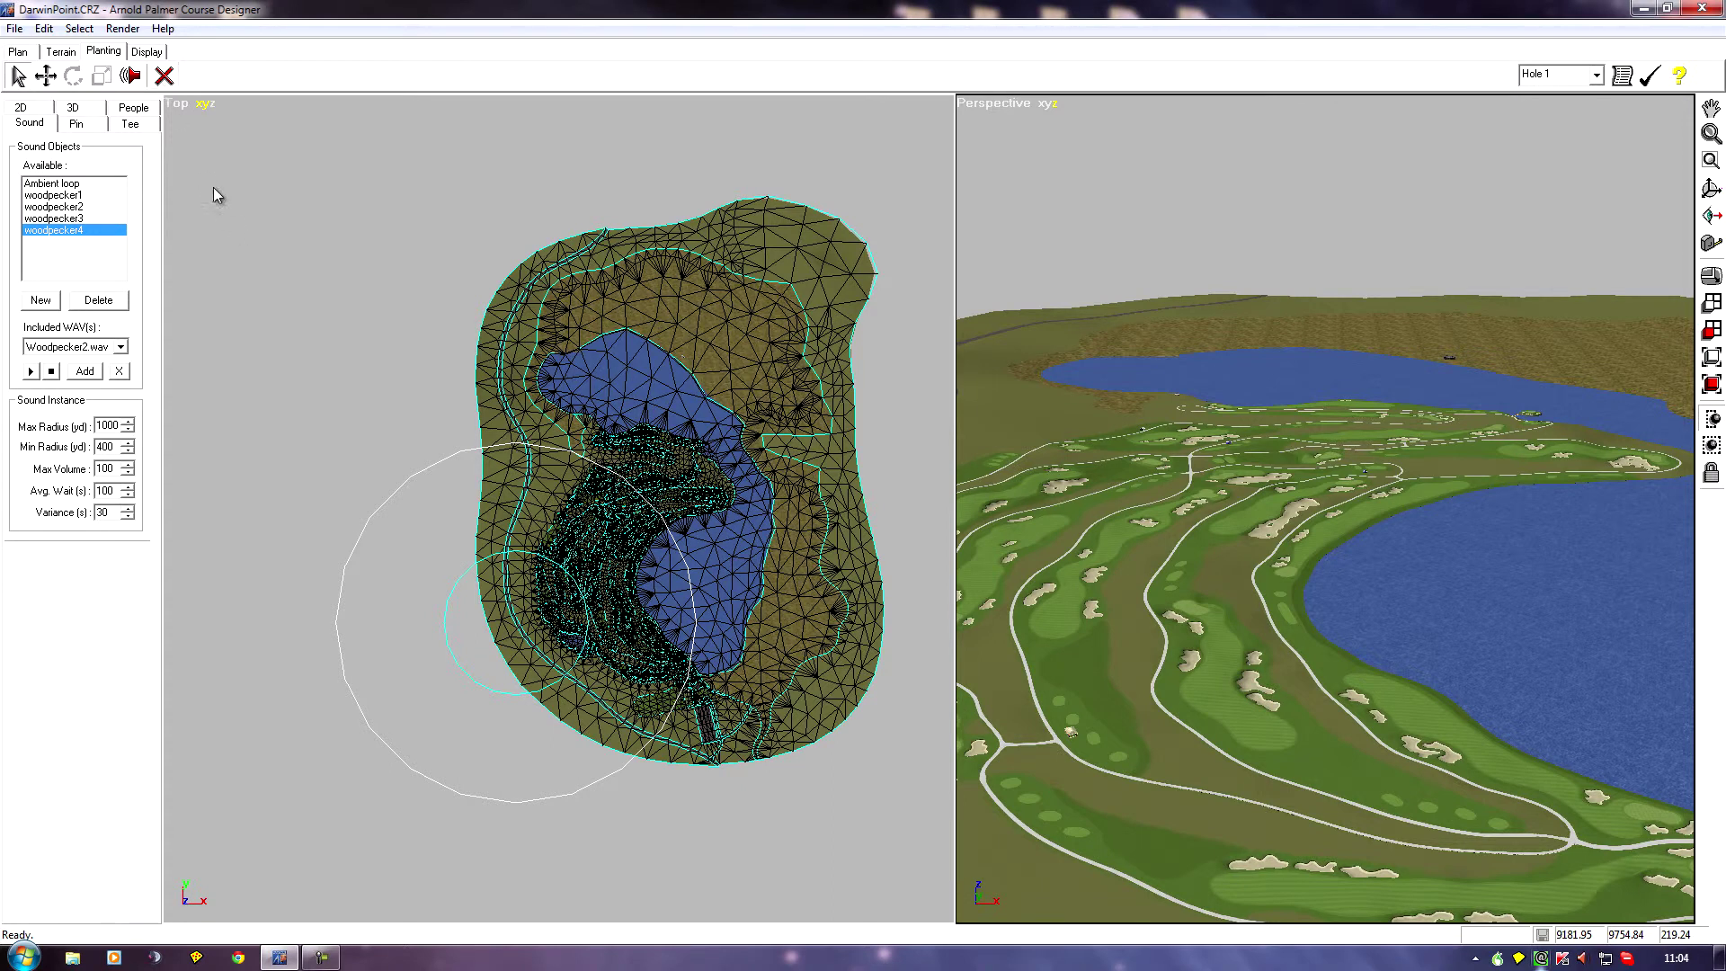
Delete all planted sound instances and remove every ambient and woodpecker sound object from the course
left_click(204, 124)
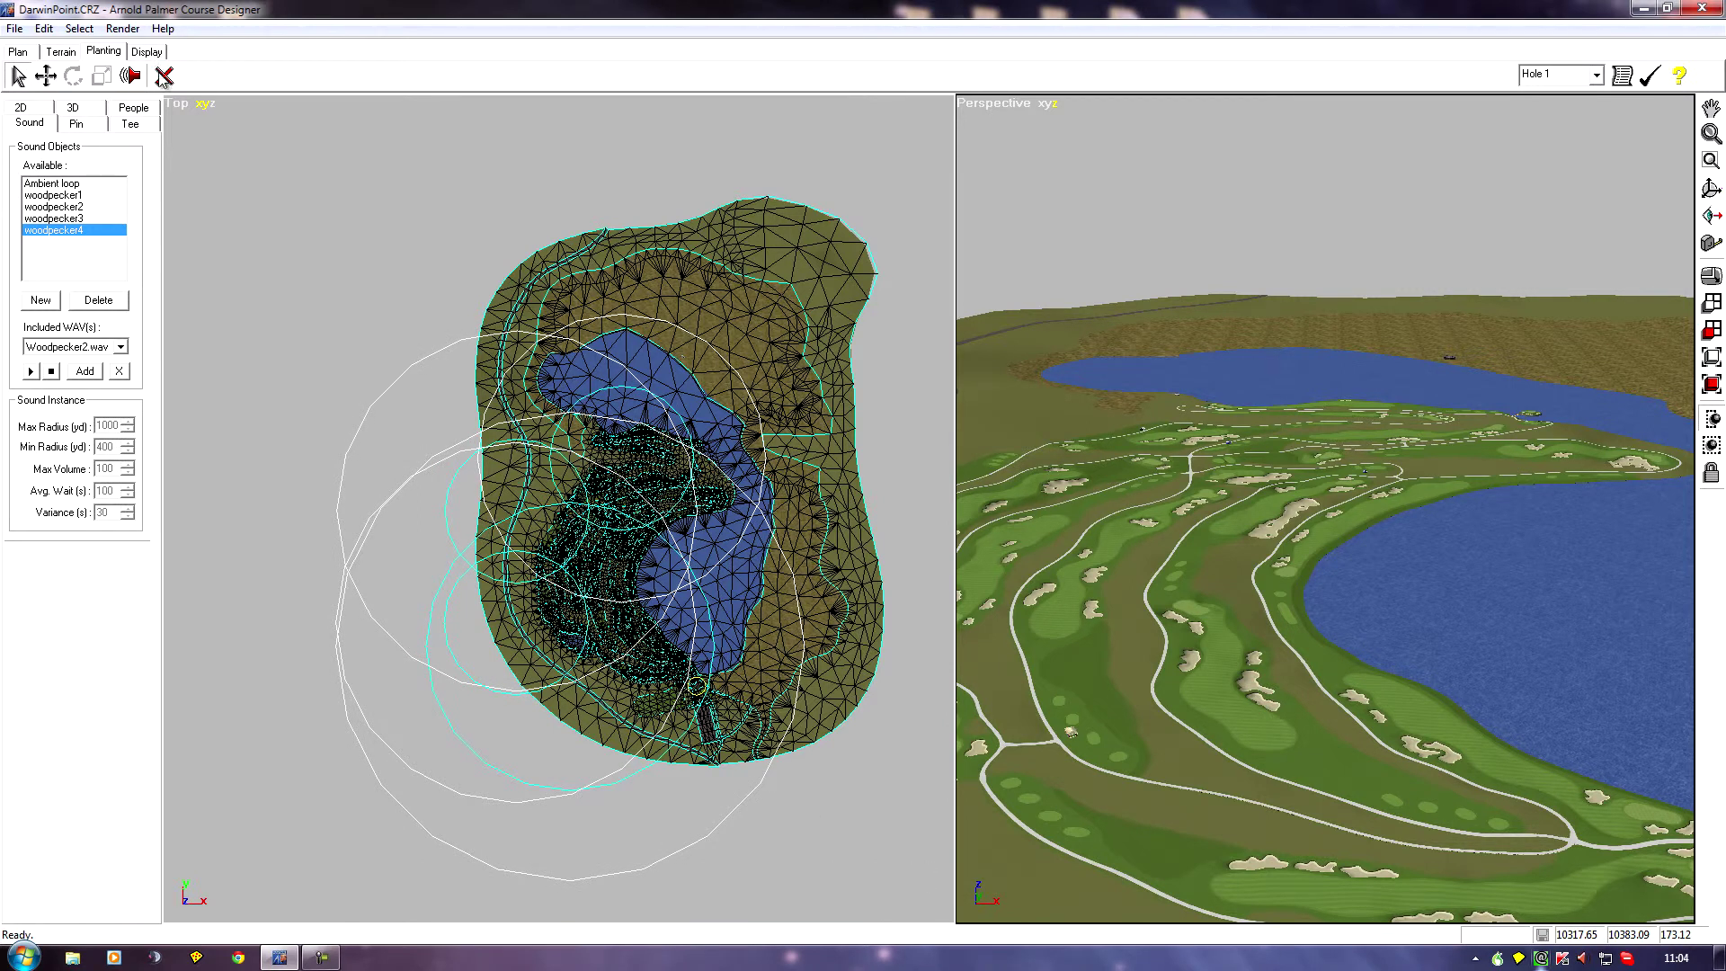
left_click(162, 76)
left_click(52, 218)
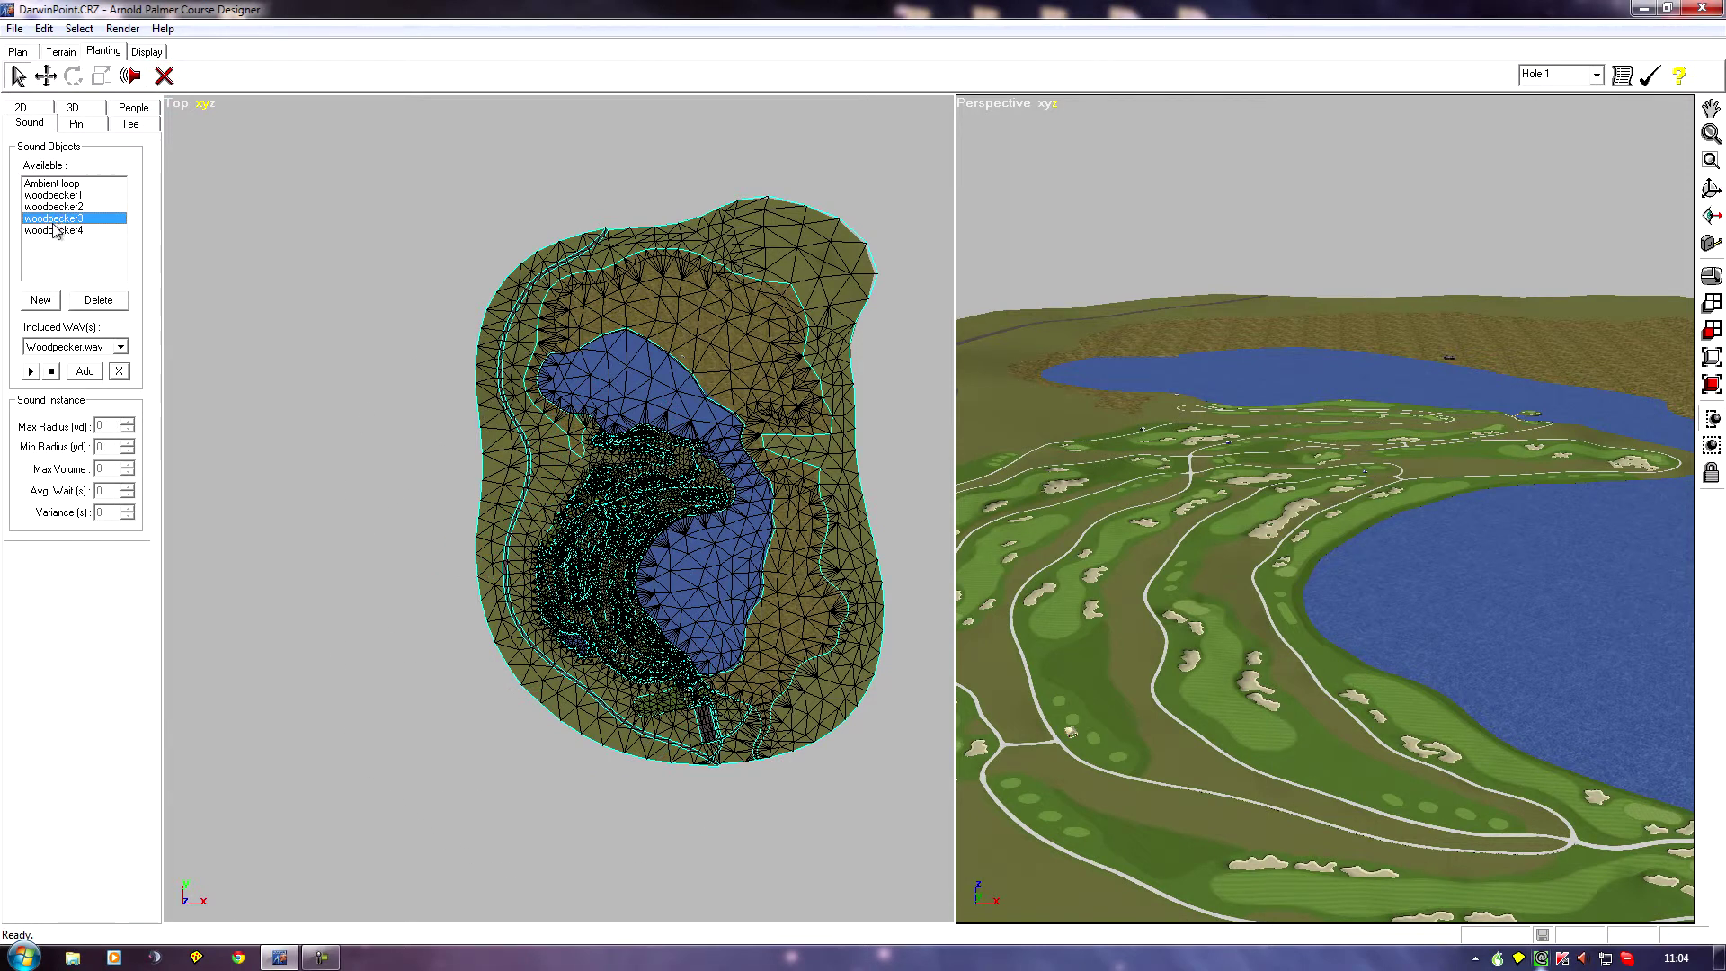
left_click(54, 231)
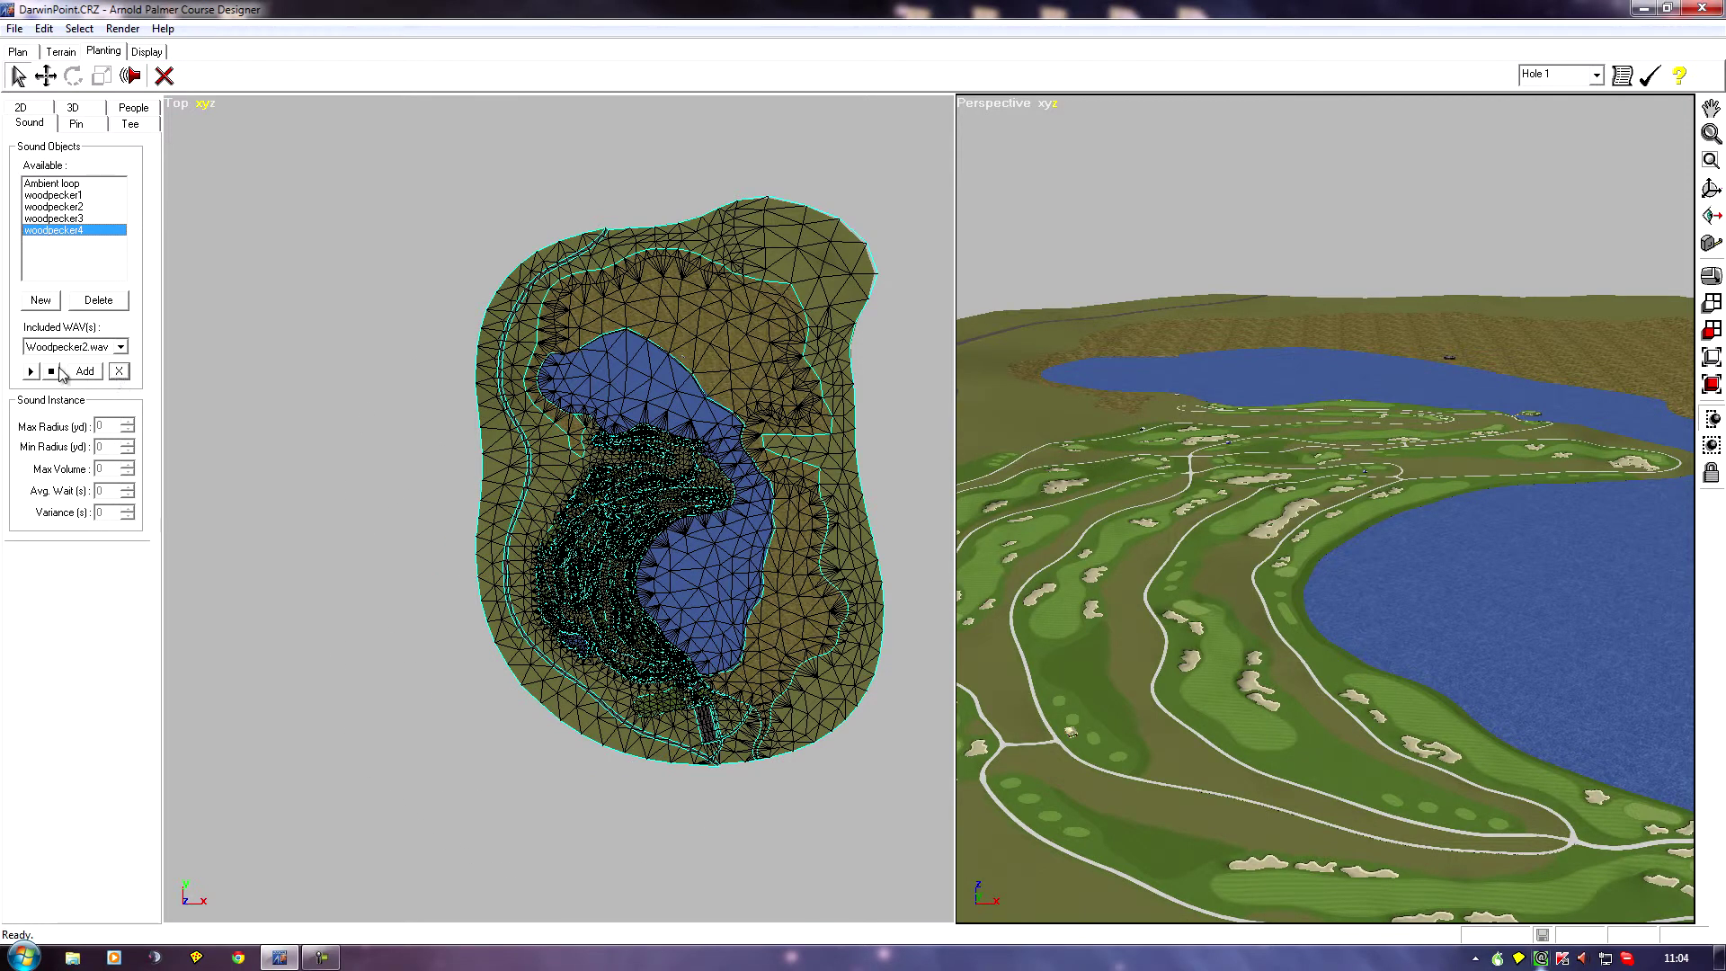
left_click(99, 300)
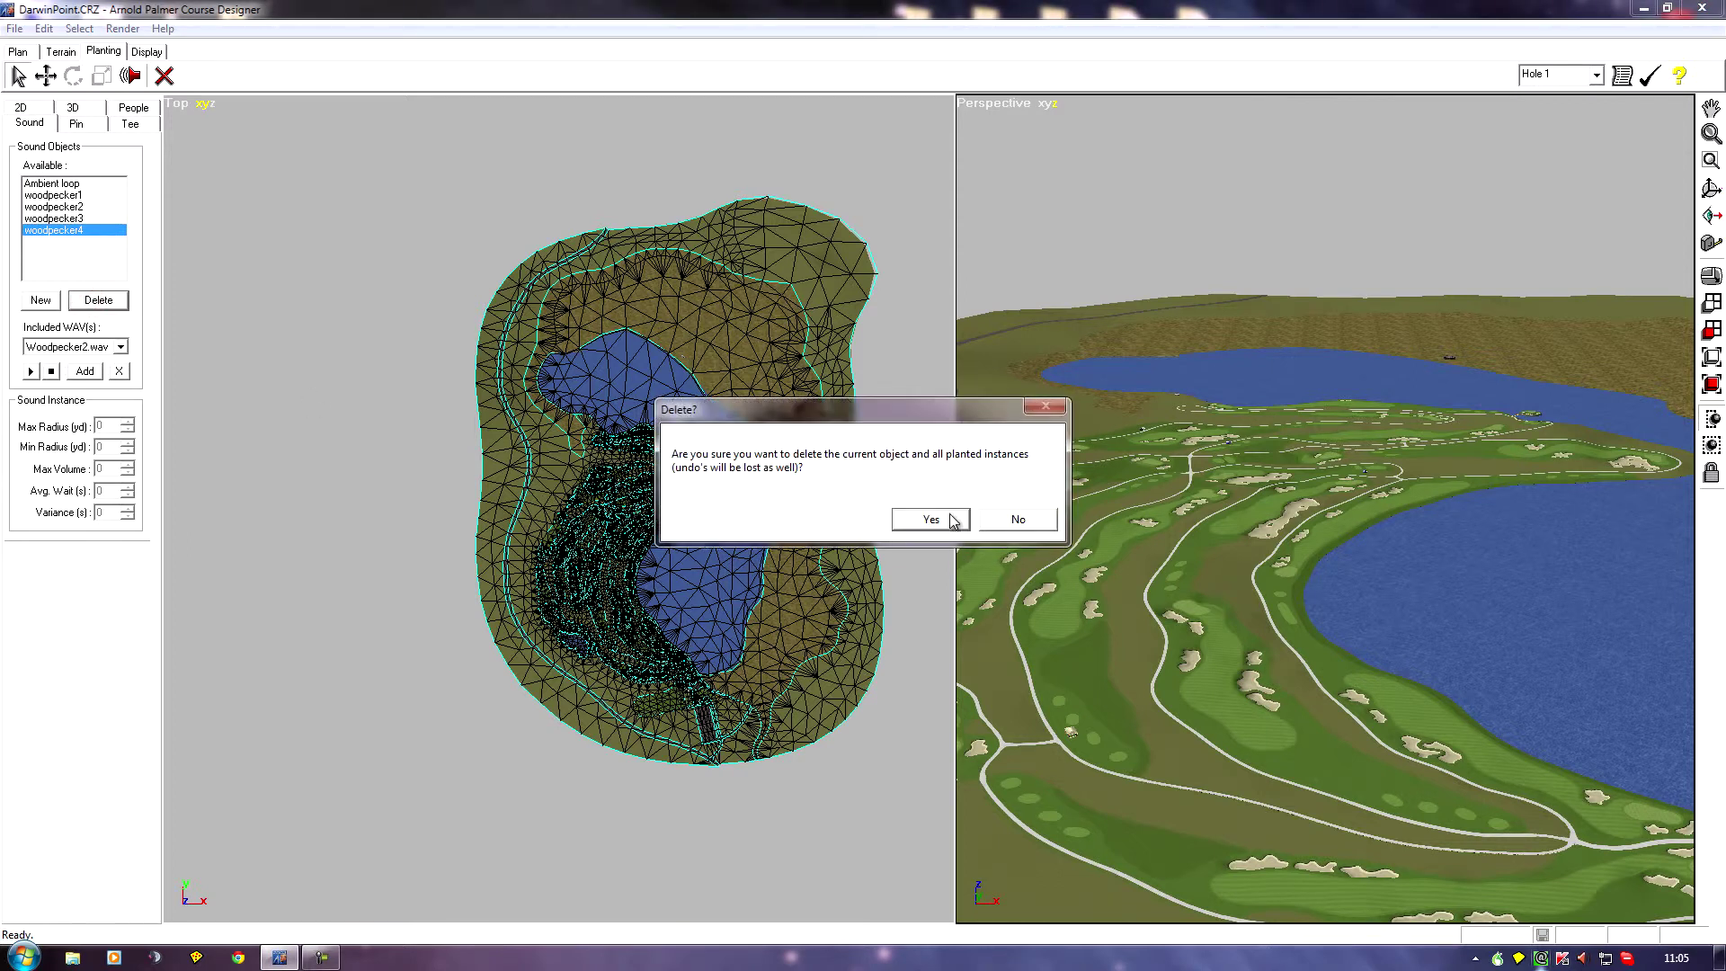
left_click(932, 522)
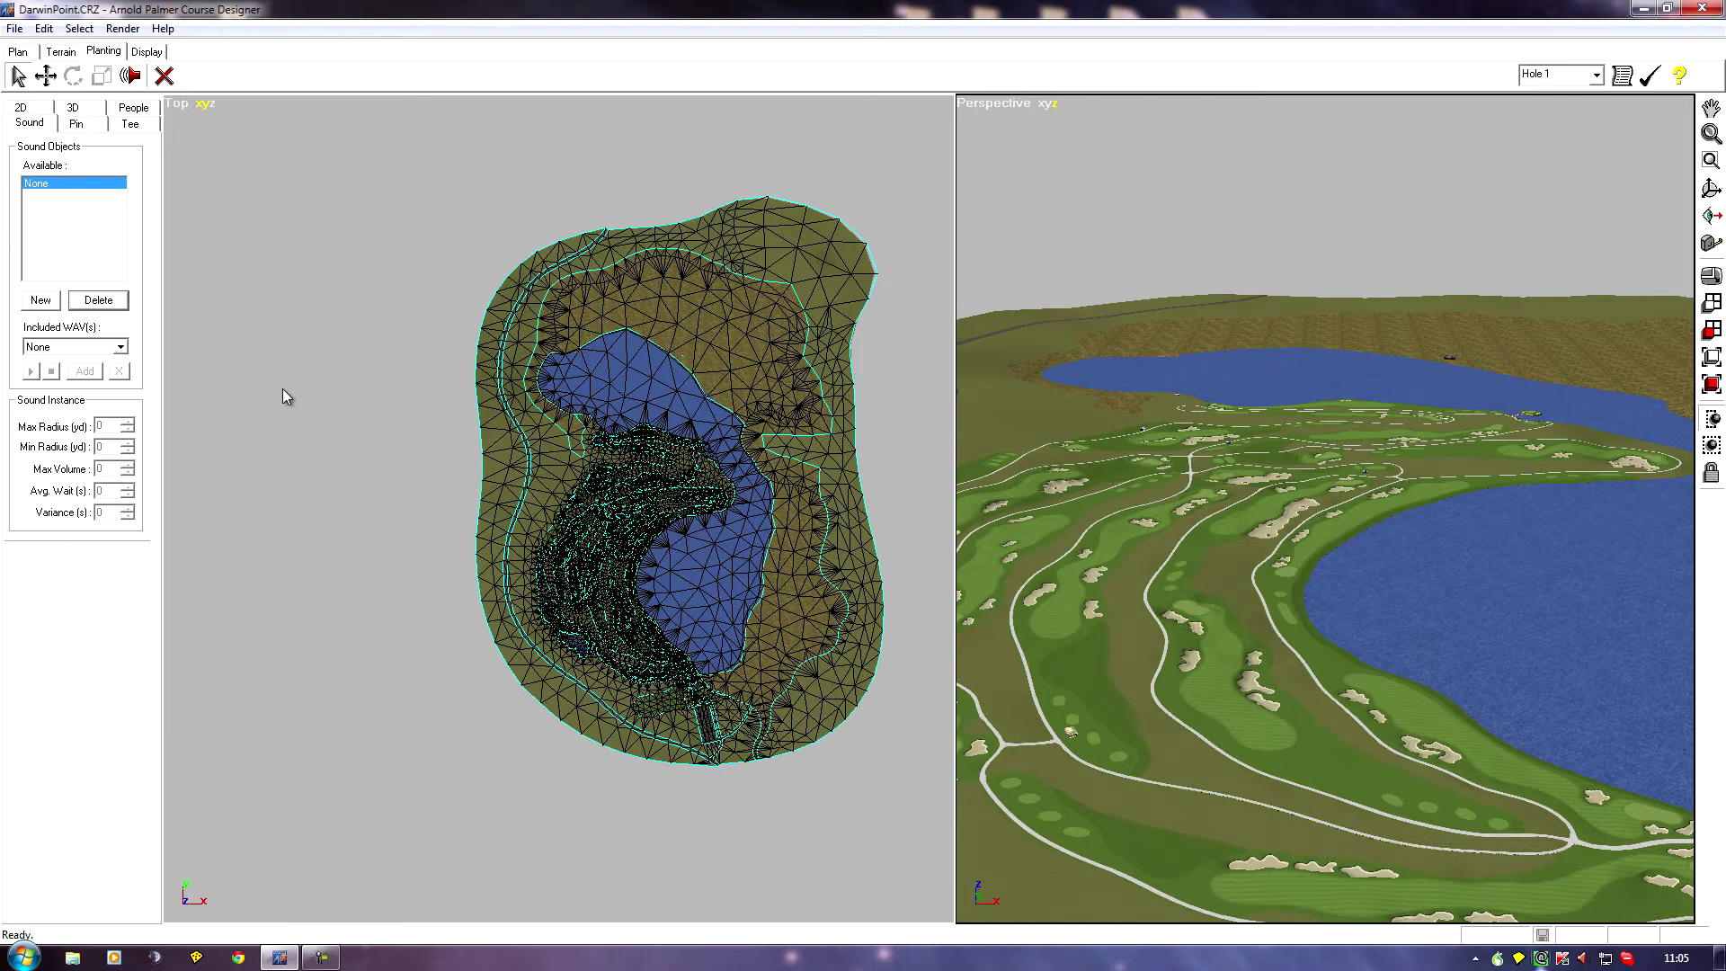
Start a new sound object named "background" with the dark-roofed building in close view
right_click_drag(394, 480, 335, 352)
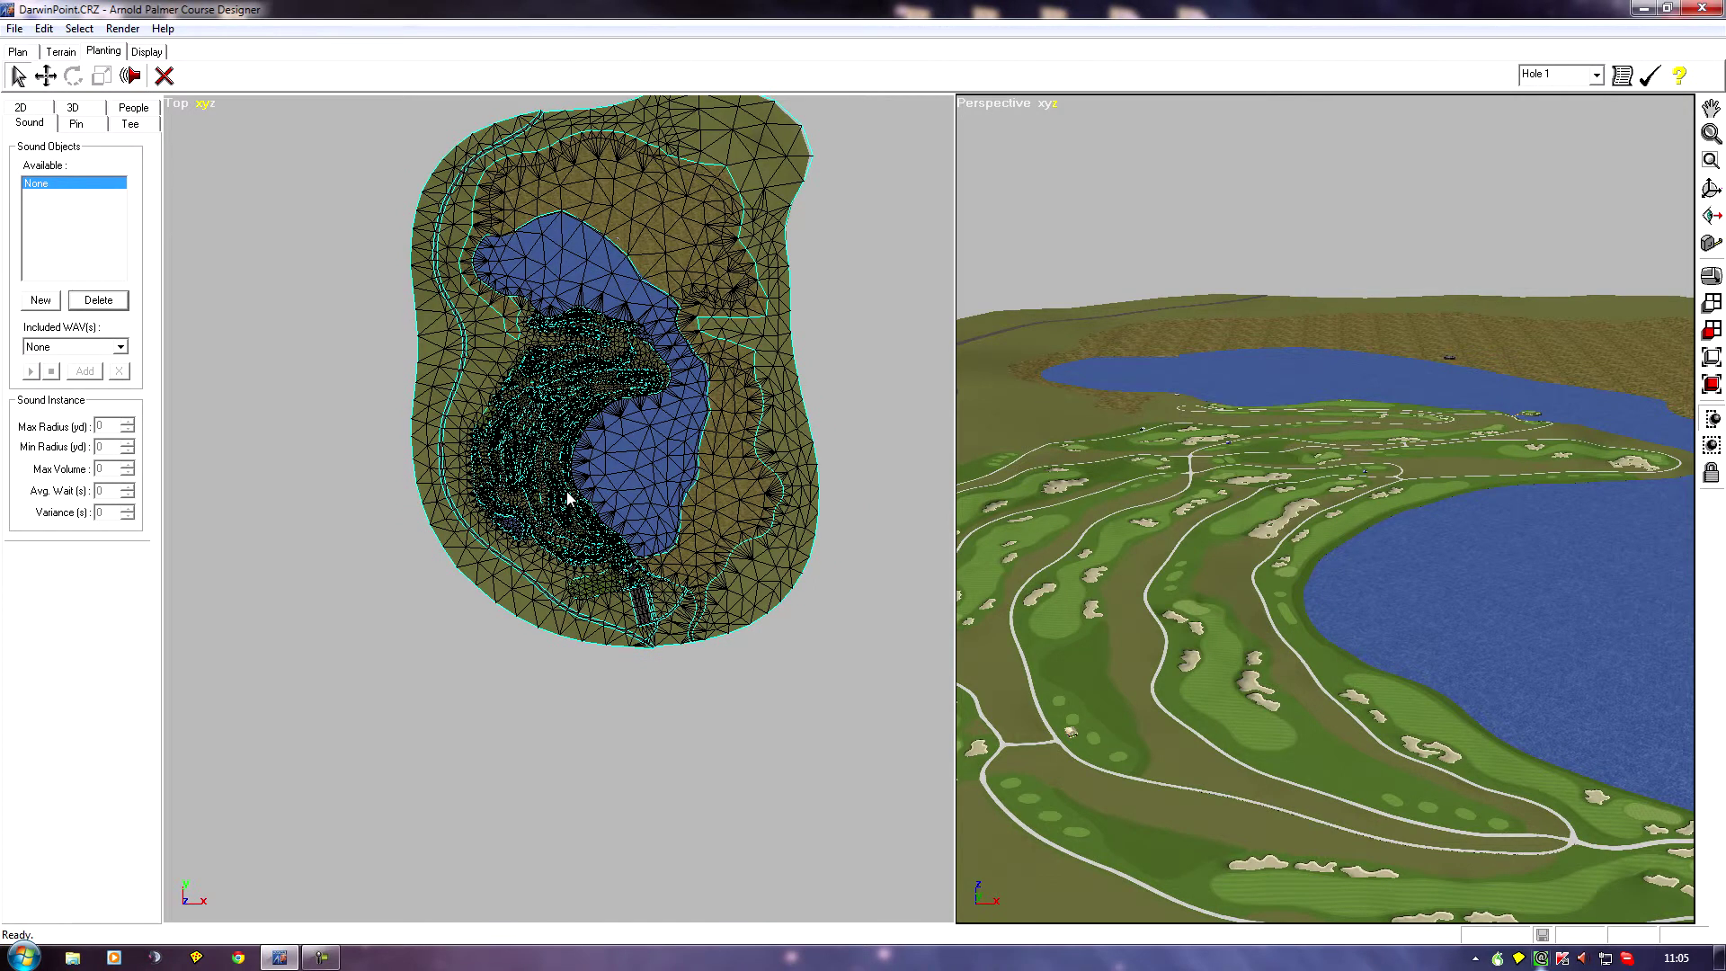
scroll(597, 524, "up", 2)
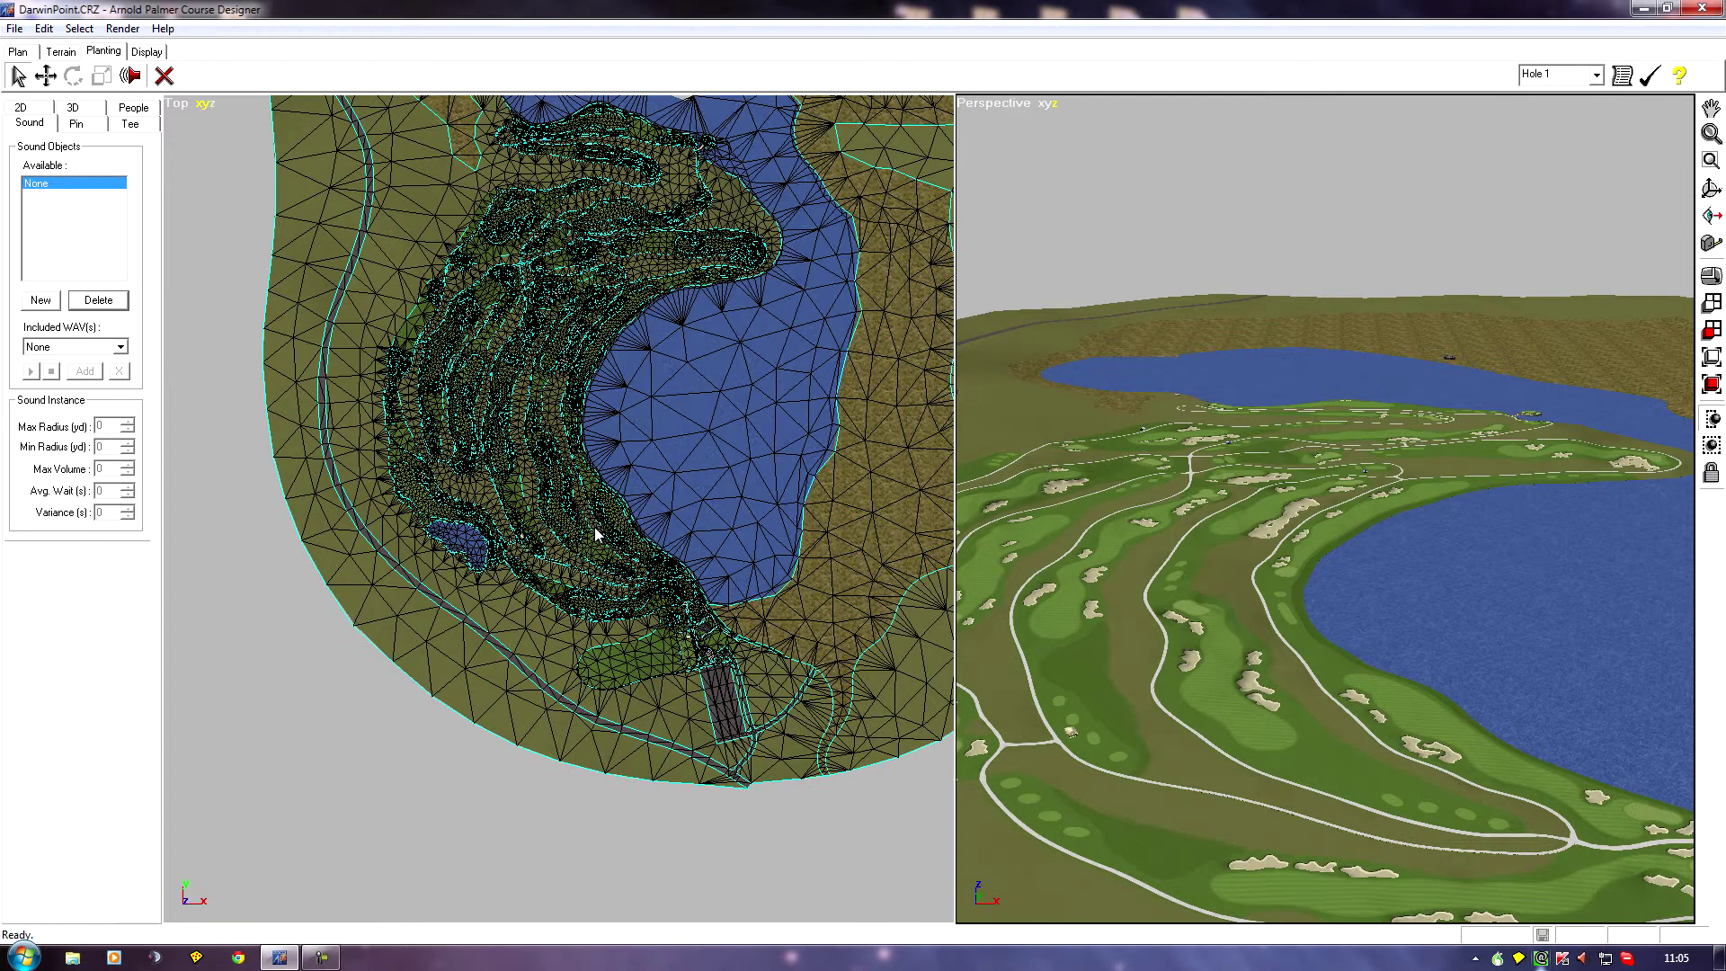
scroll(638, 604, "up", 3)
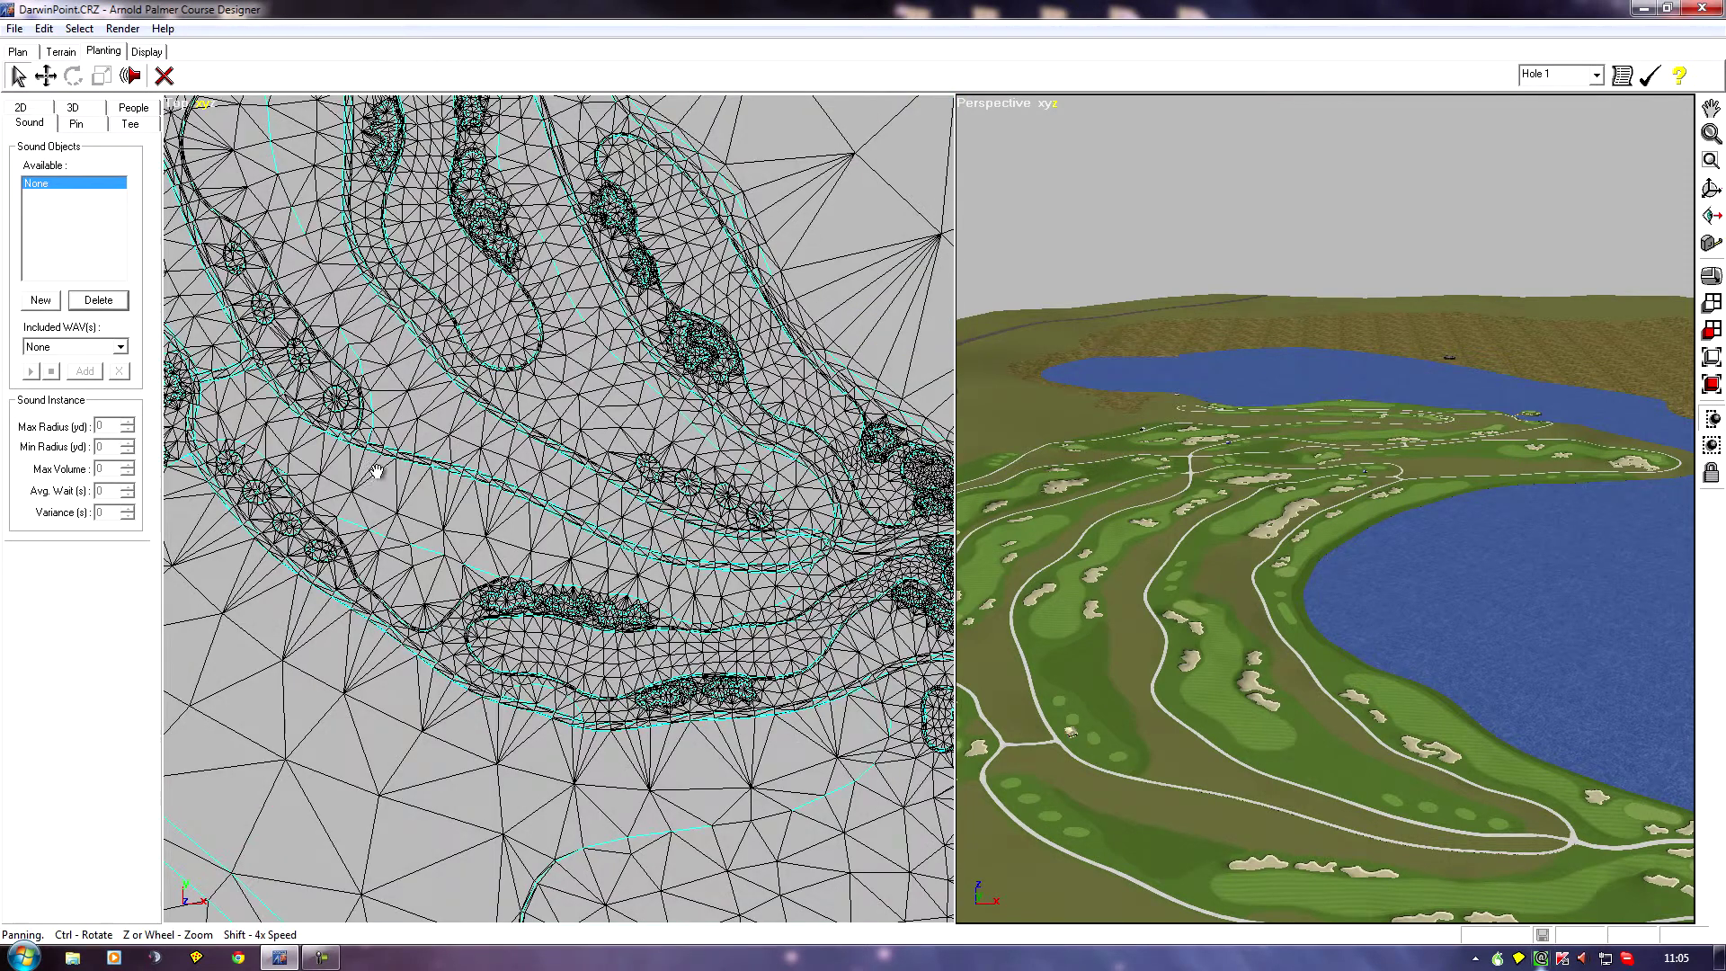
middle_click_drag(348, 484, 554, 546)
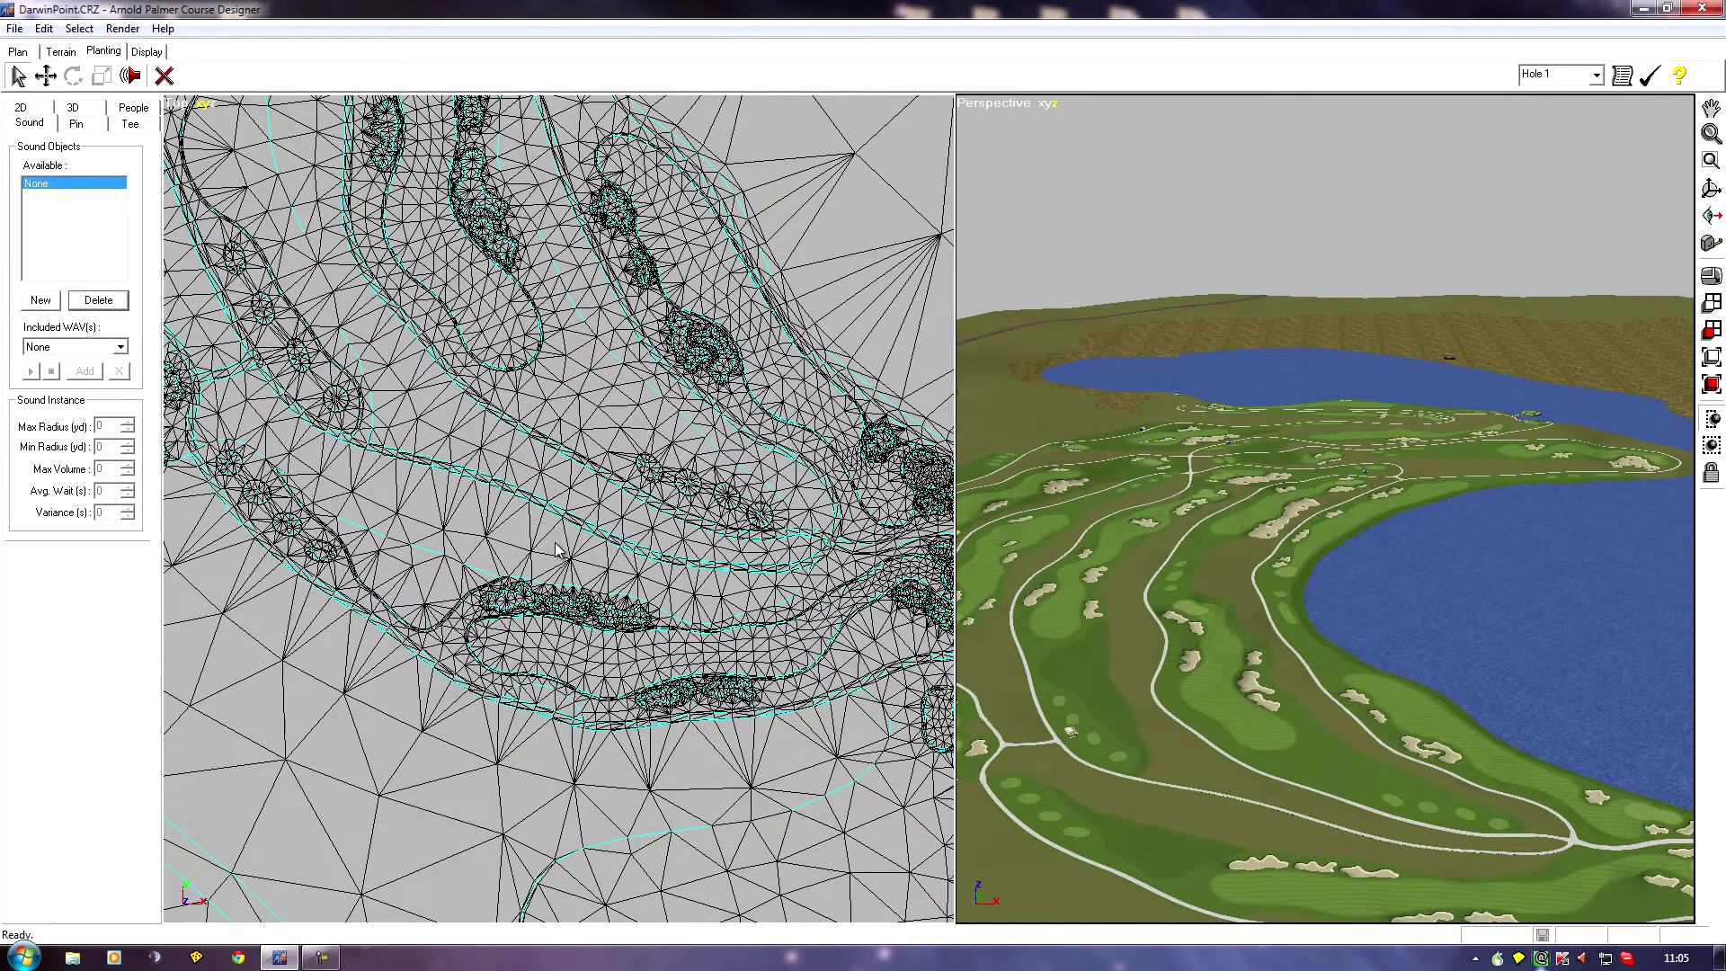
mouse_move(758, 634)
middle_mouse_down()
mouse_move(577, 505)
mouse_move(369, 409)
mouse_move(403, 415)
mouse_move(429, 475)
middle_mouse_up()
scroll(576, 506, "up", 1)
scroll(577, 511, "up", 1)
scroll(367, 407, "up", 3)
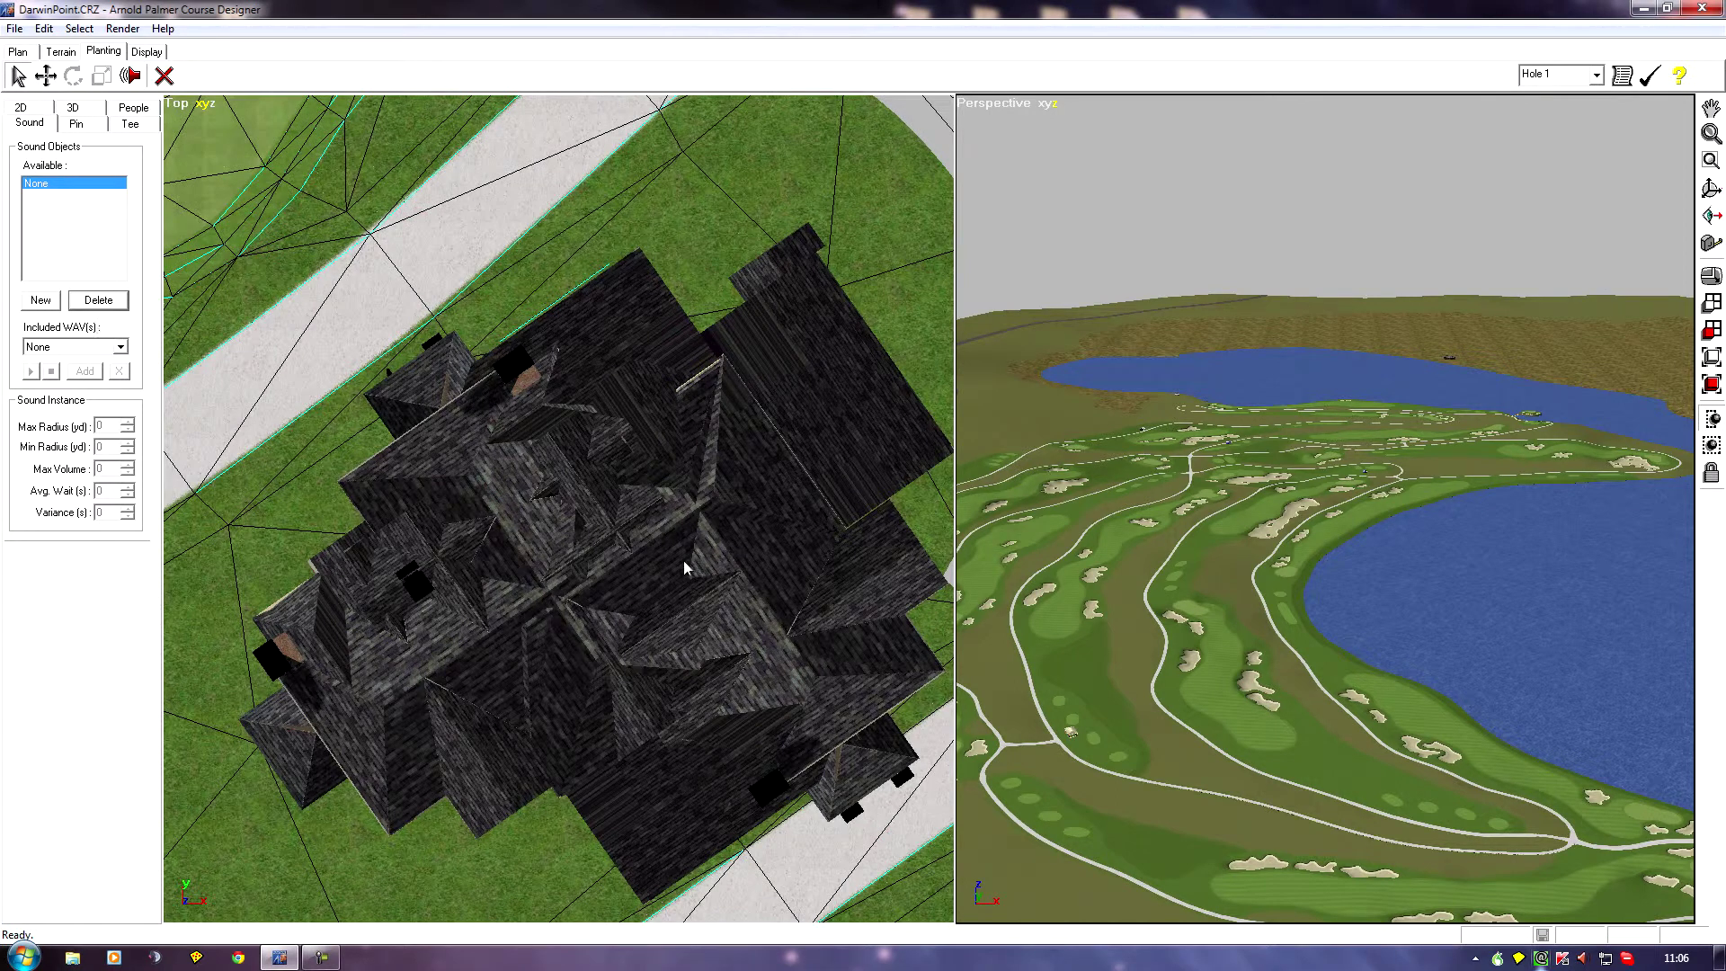
left_click(43, 302)
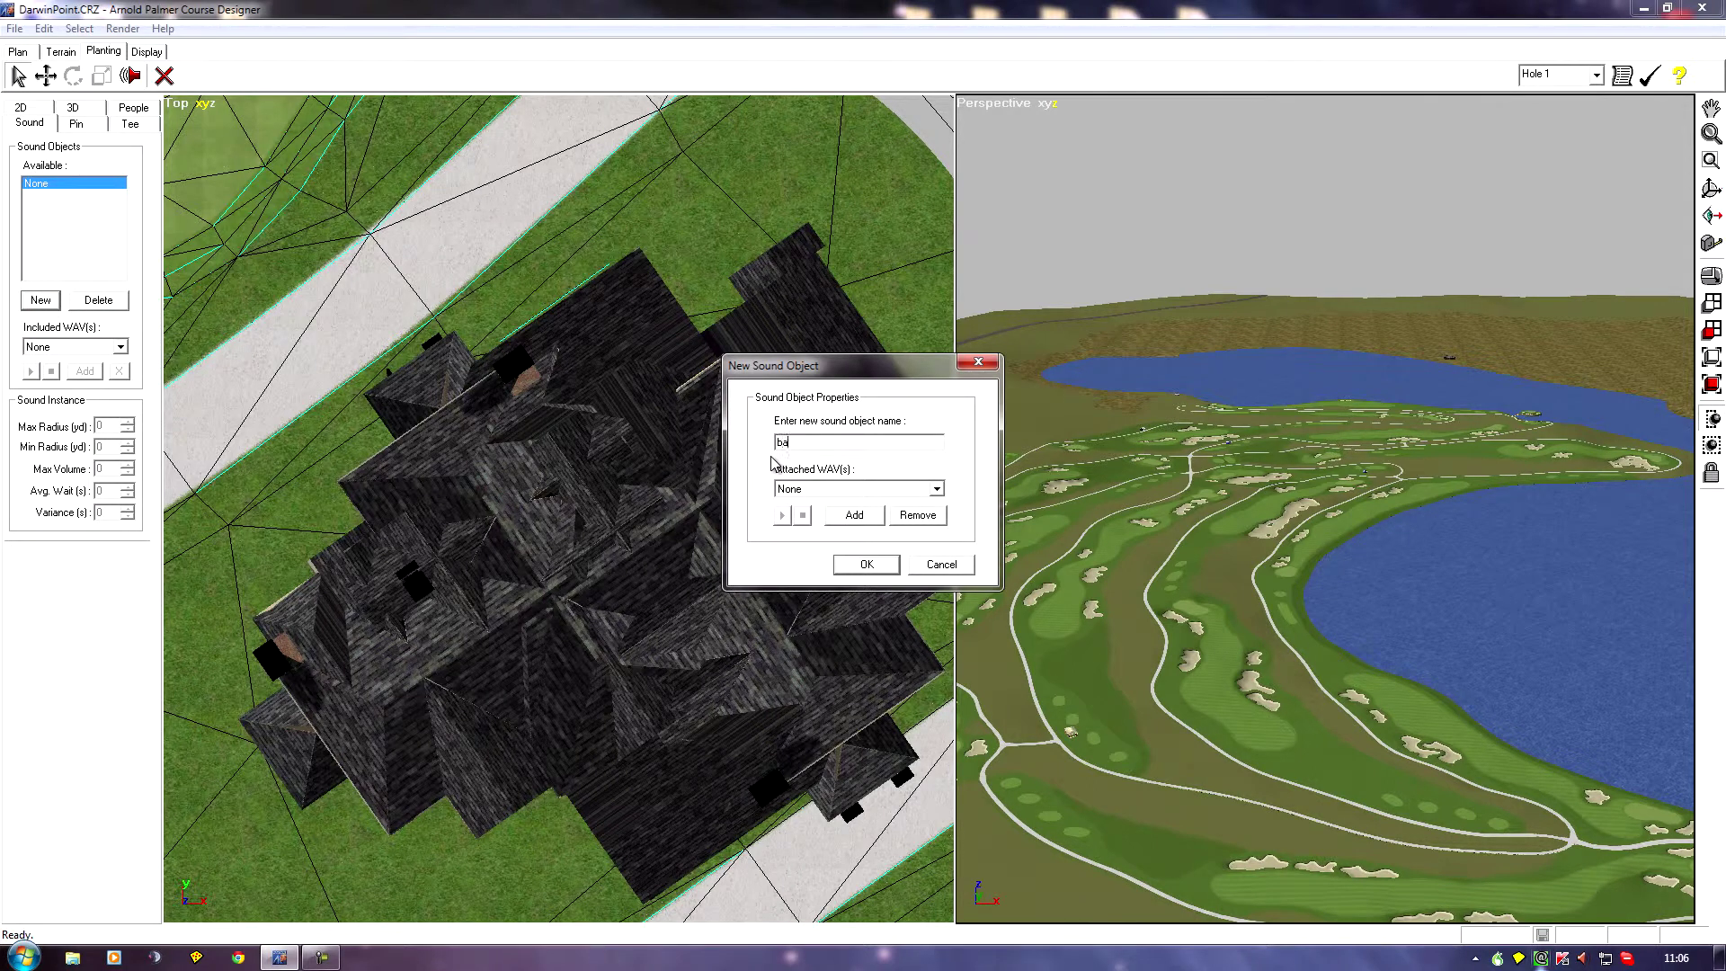
type("background")
Attach Background Ambience5.wav from the APCD stuff folder to the new sound object and create it
left_click(854, 519)
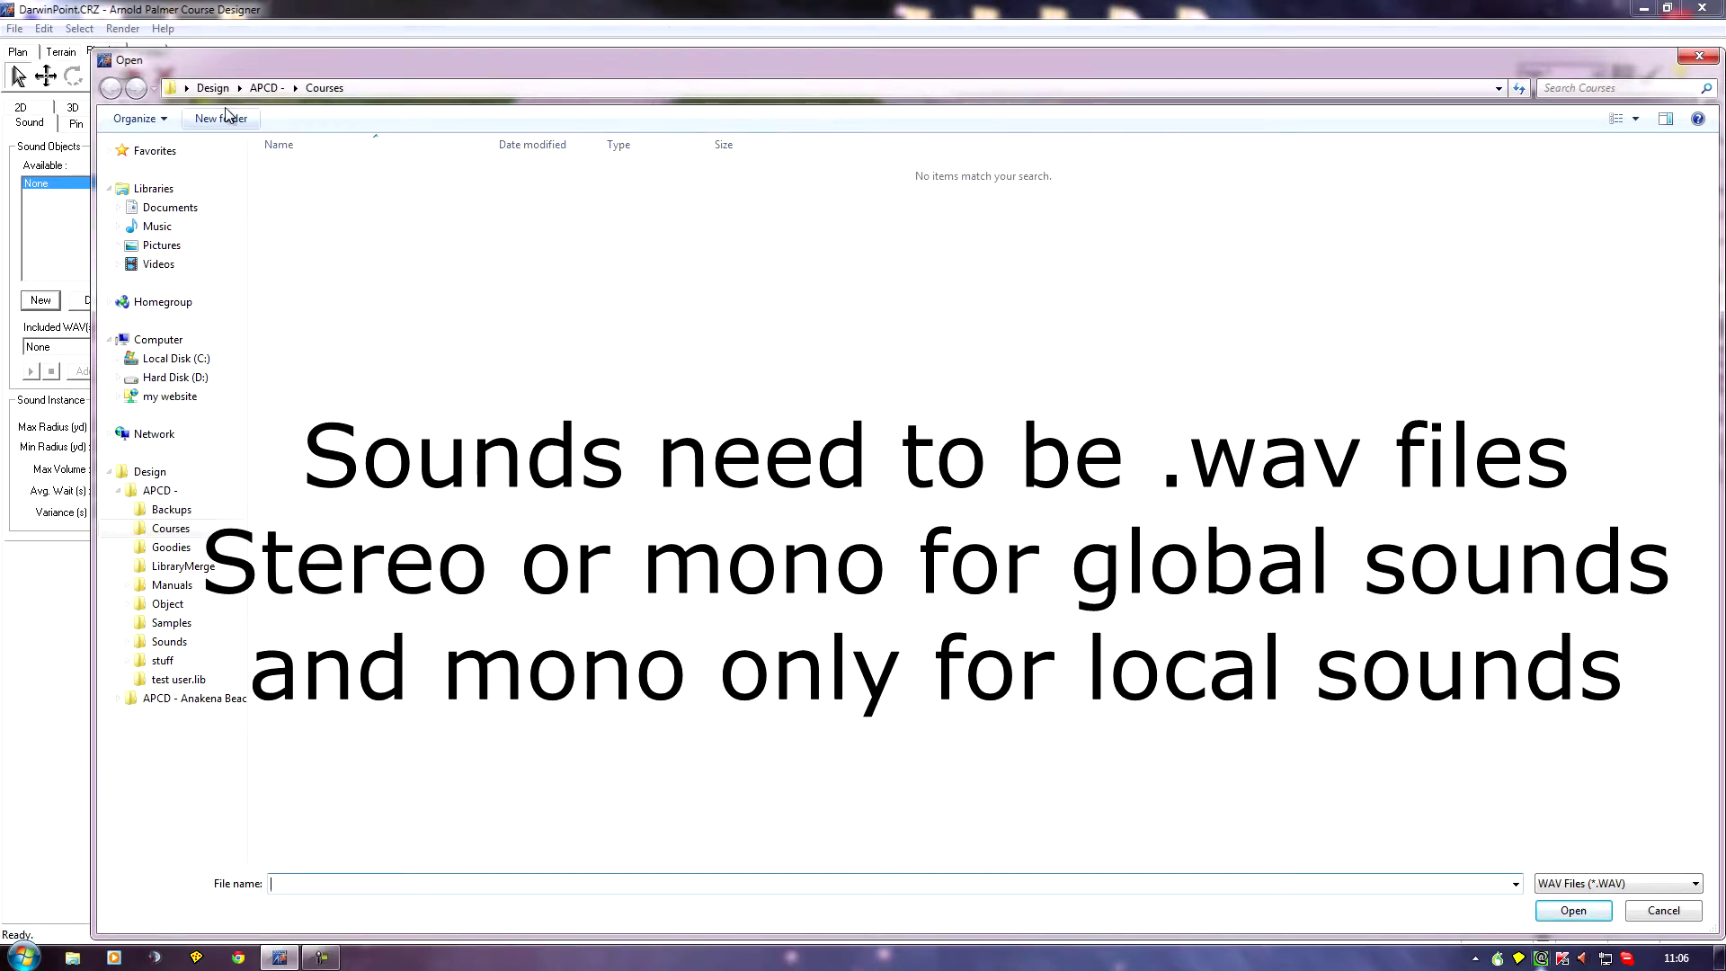
left_click(263, 87)
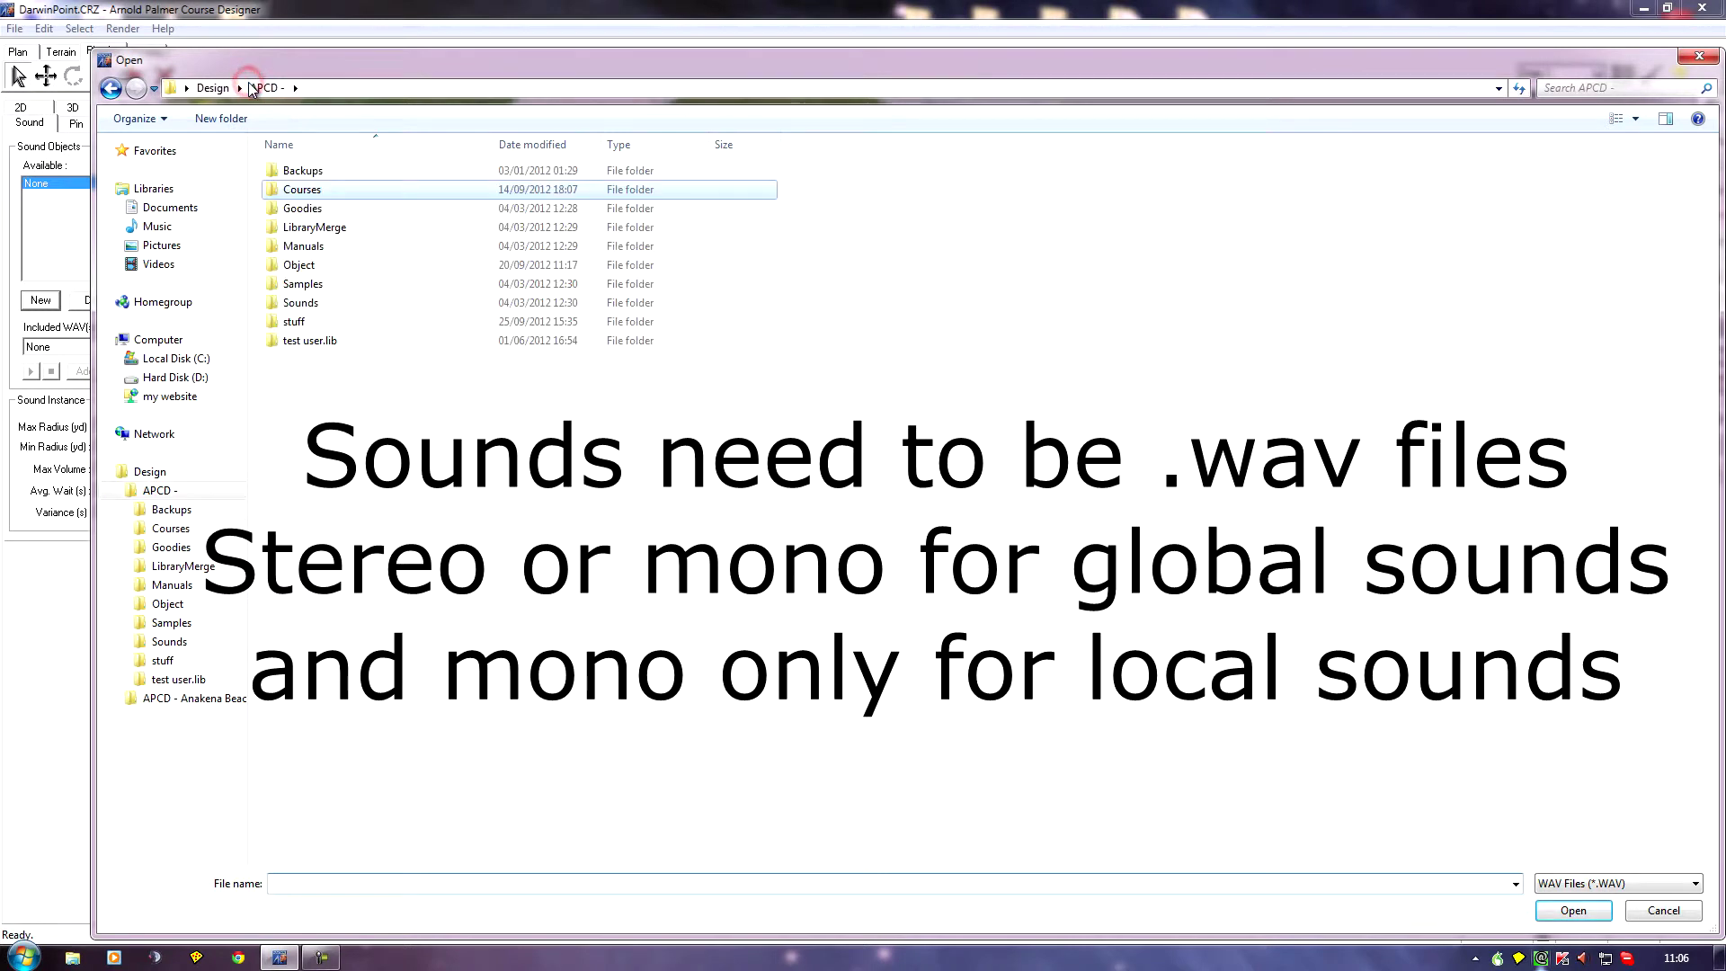
double_click(310, 320)
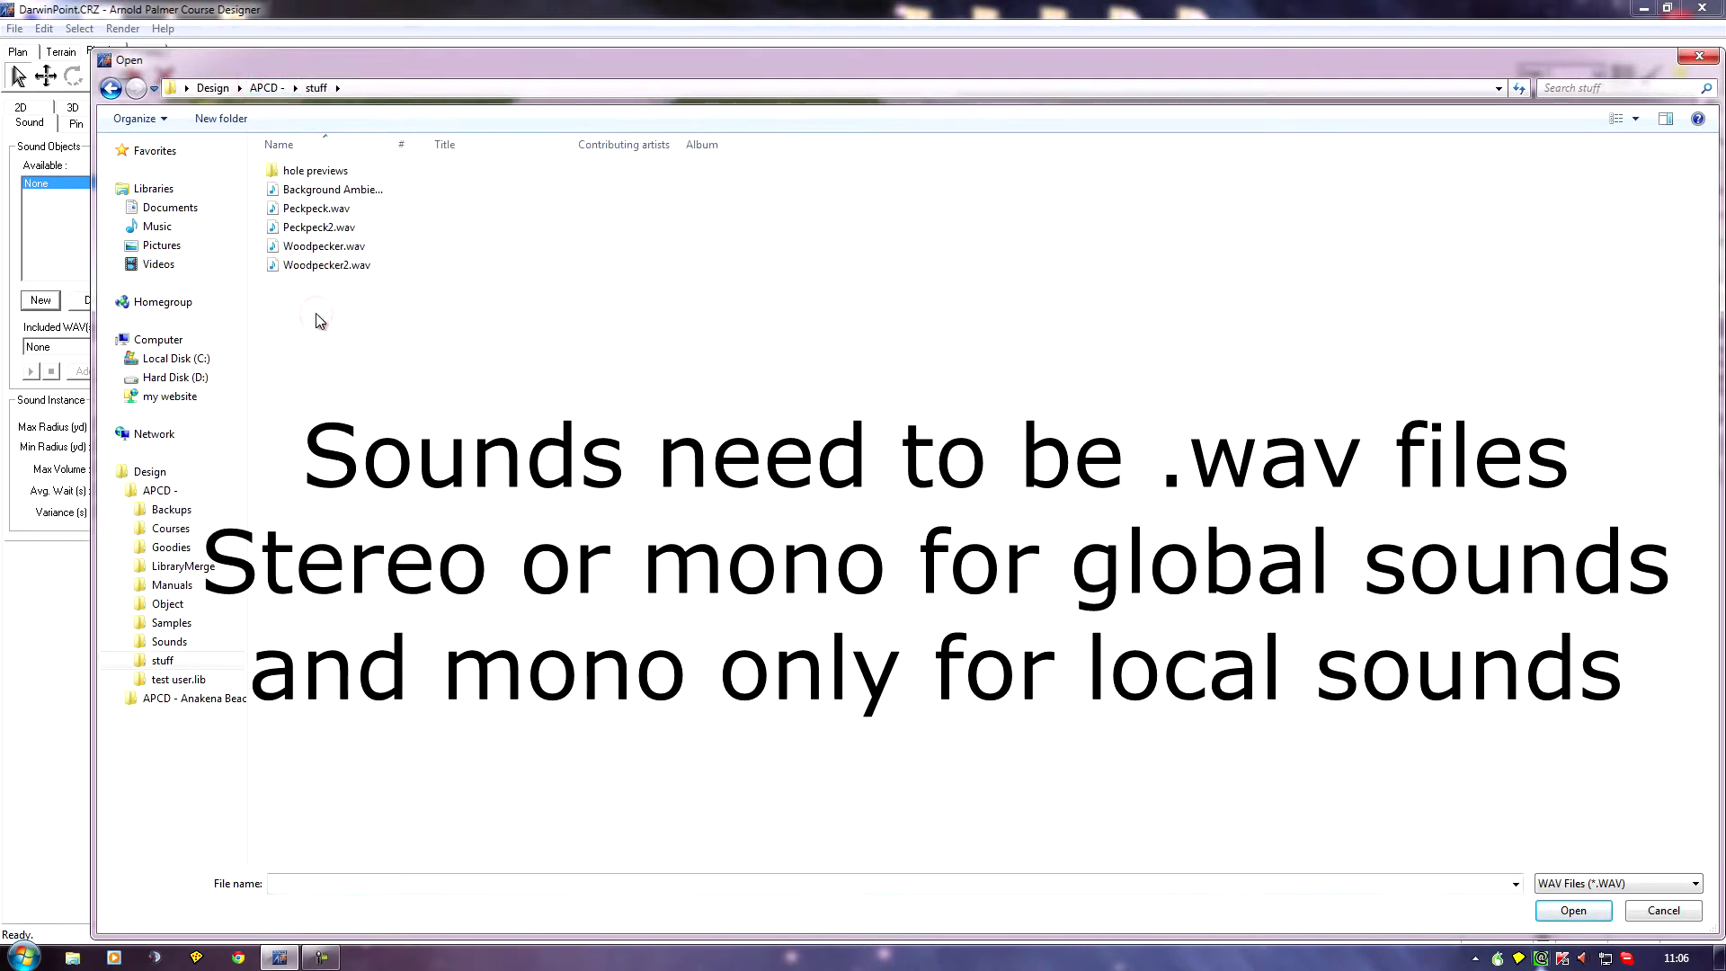
left_click(328, 190)
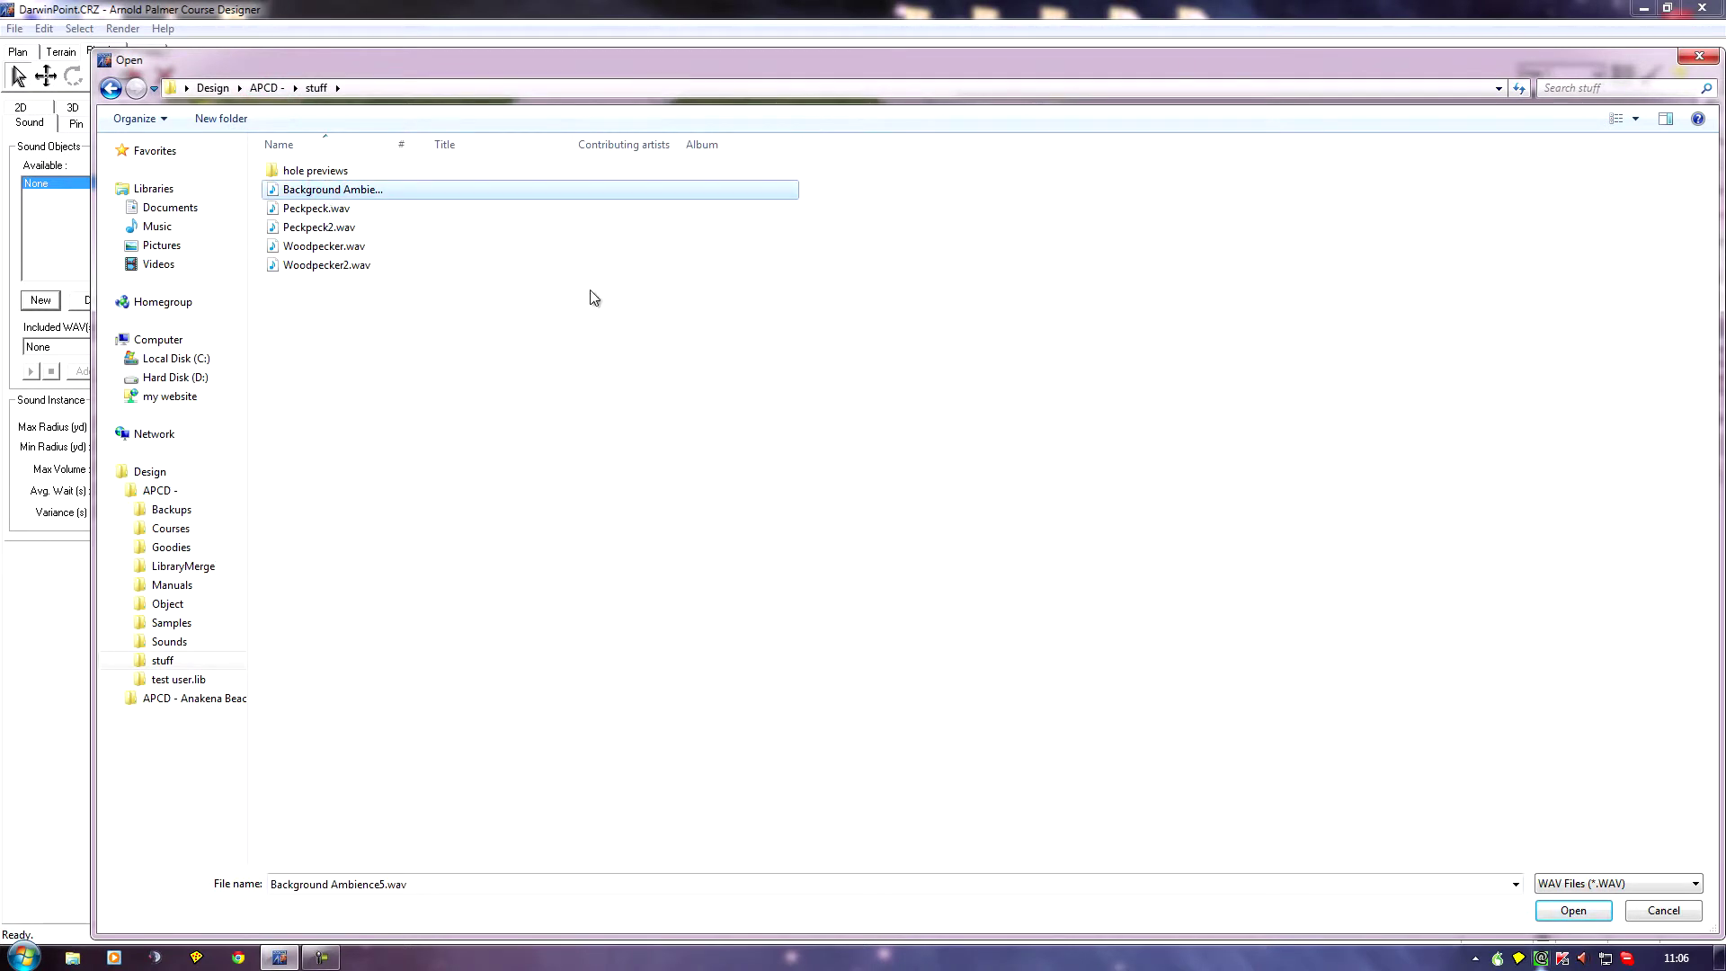
left_click(1574, 911)
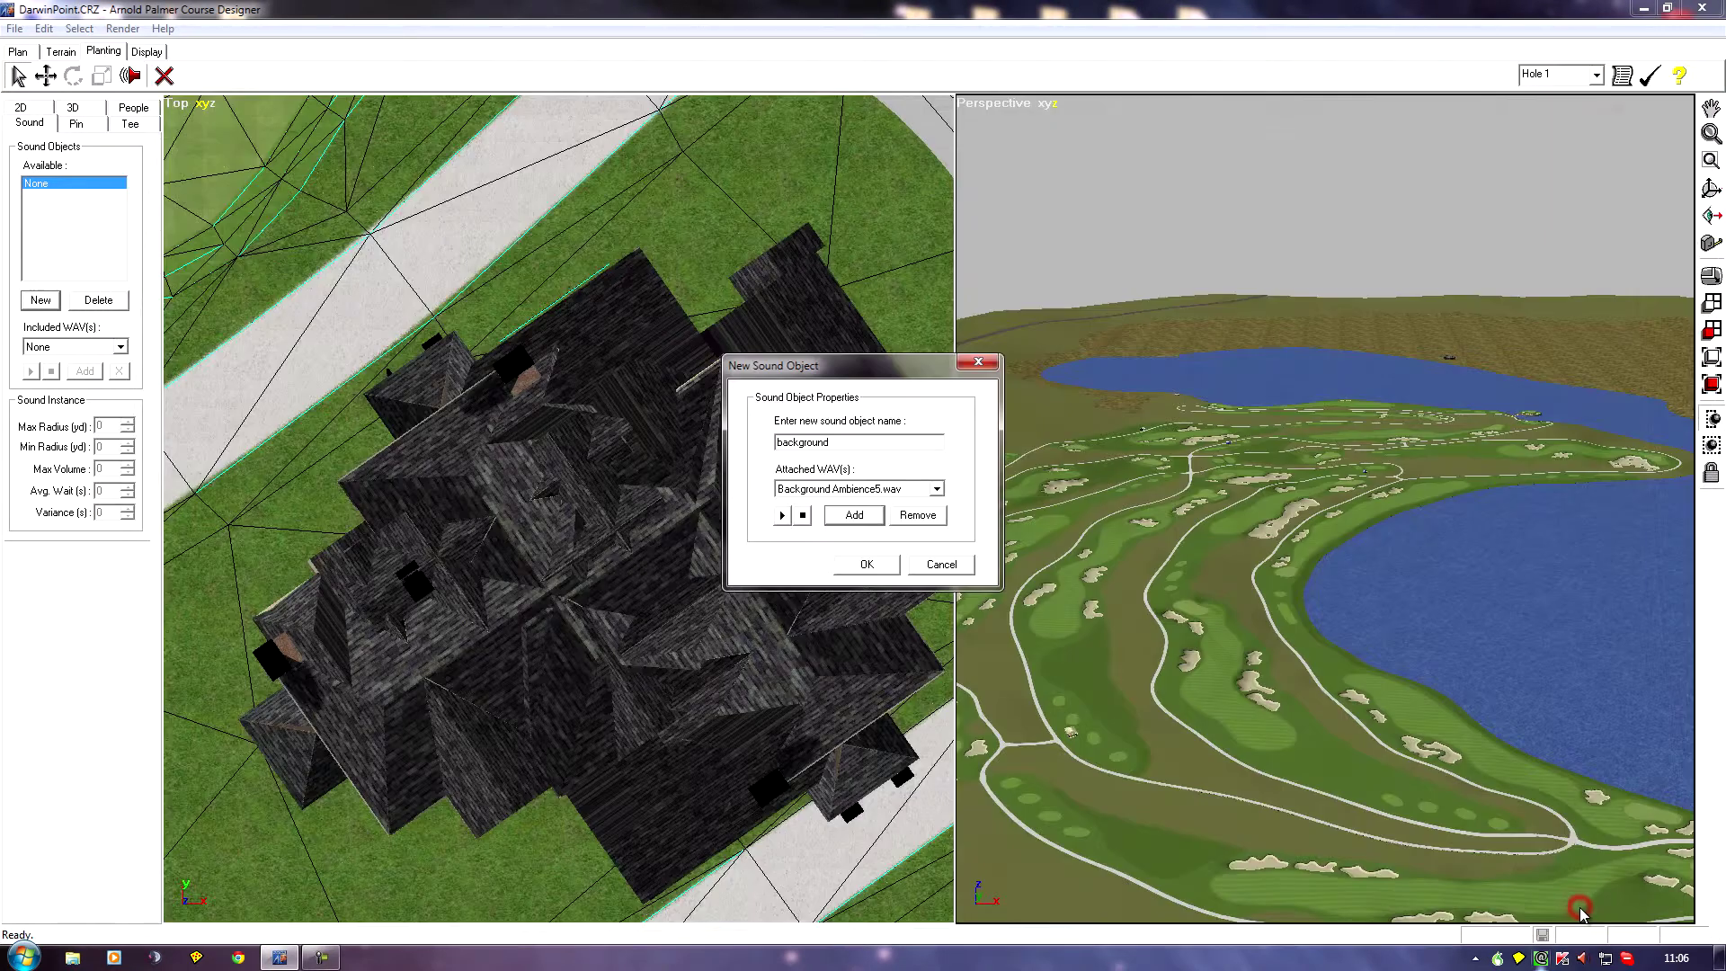
left_click(869, 564)
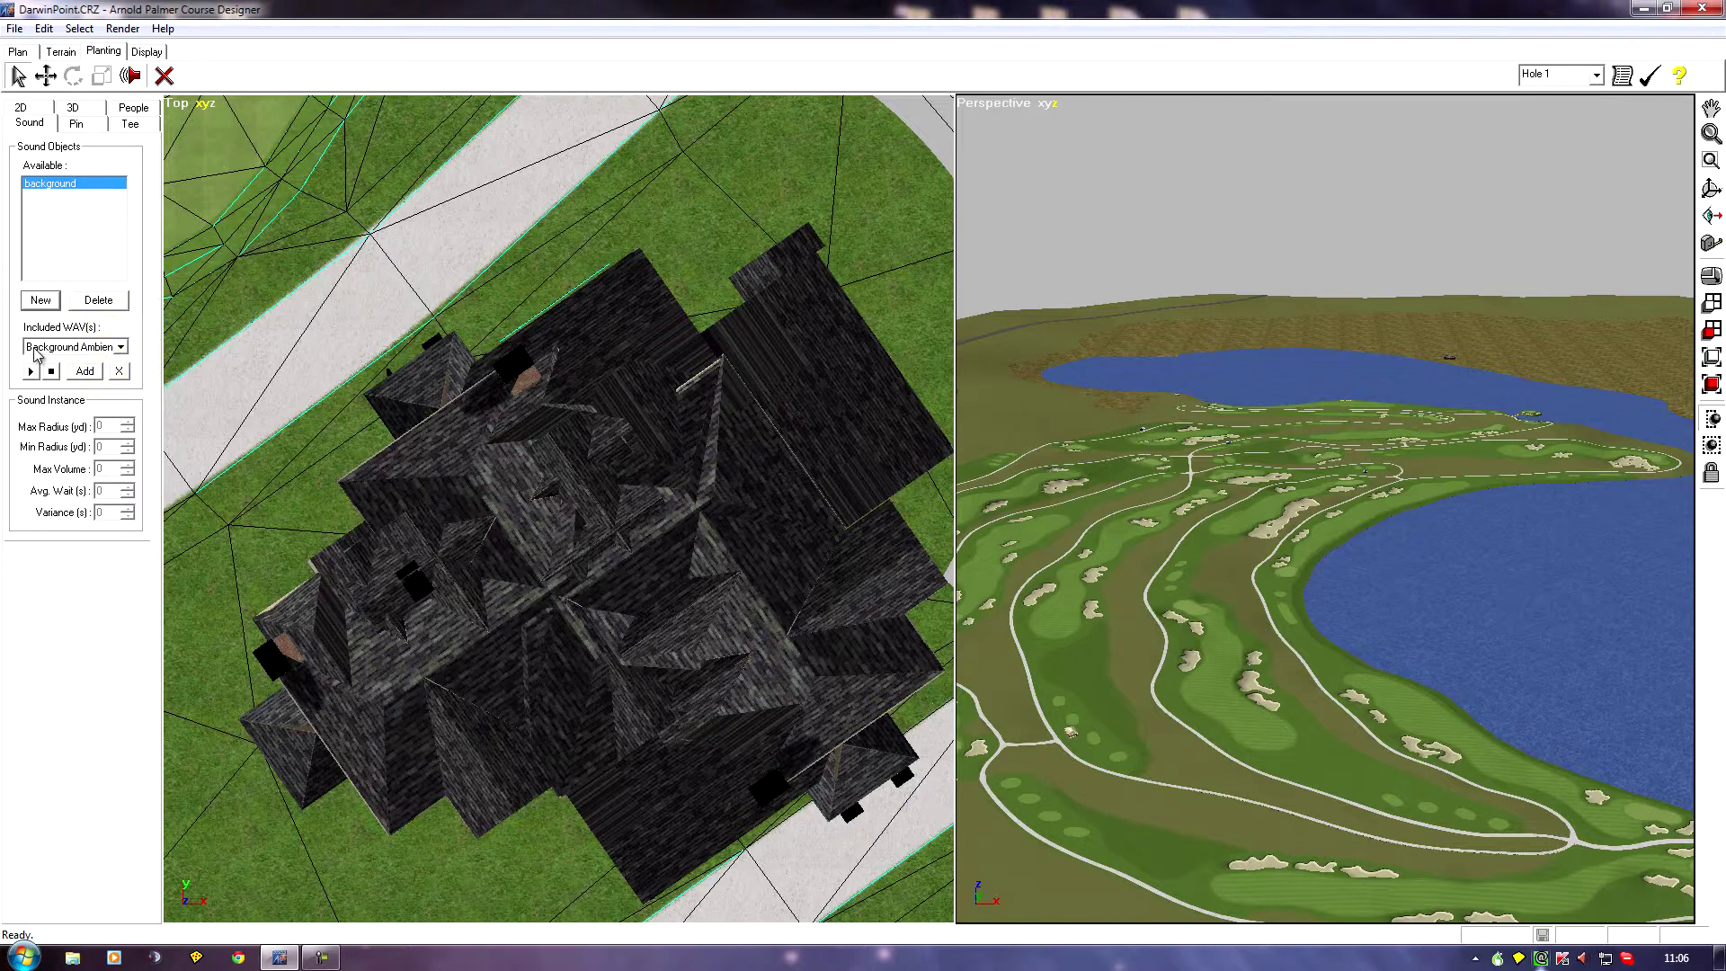
Place one instance of the background sound at the centre of the dark-roofed building's roof
left_click(122, 348)
left_click(122, 362)
left_click(131, 77)
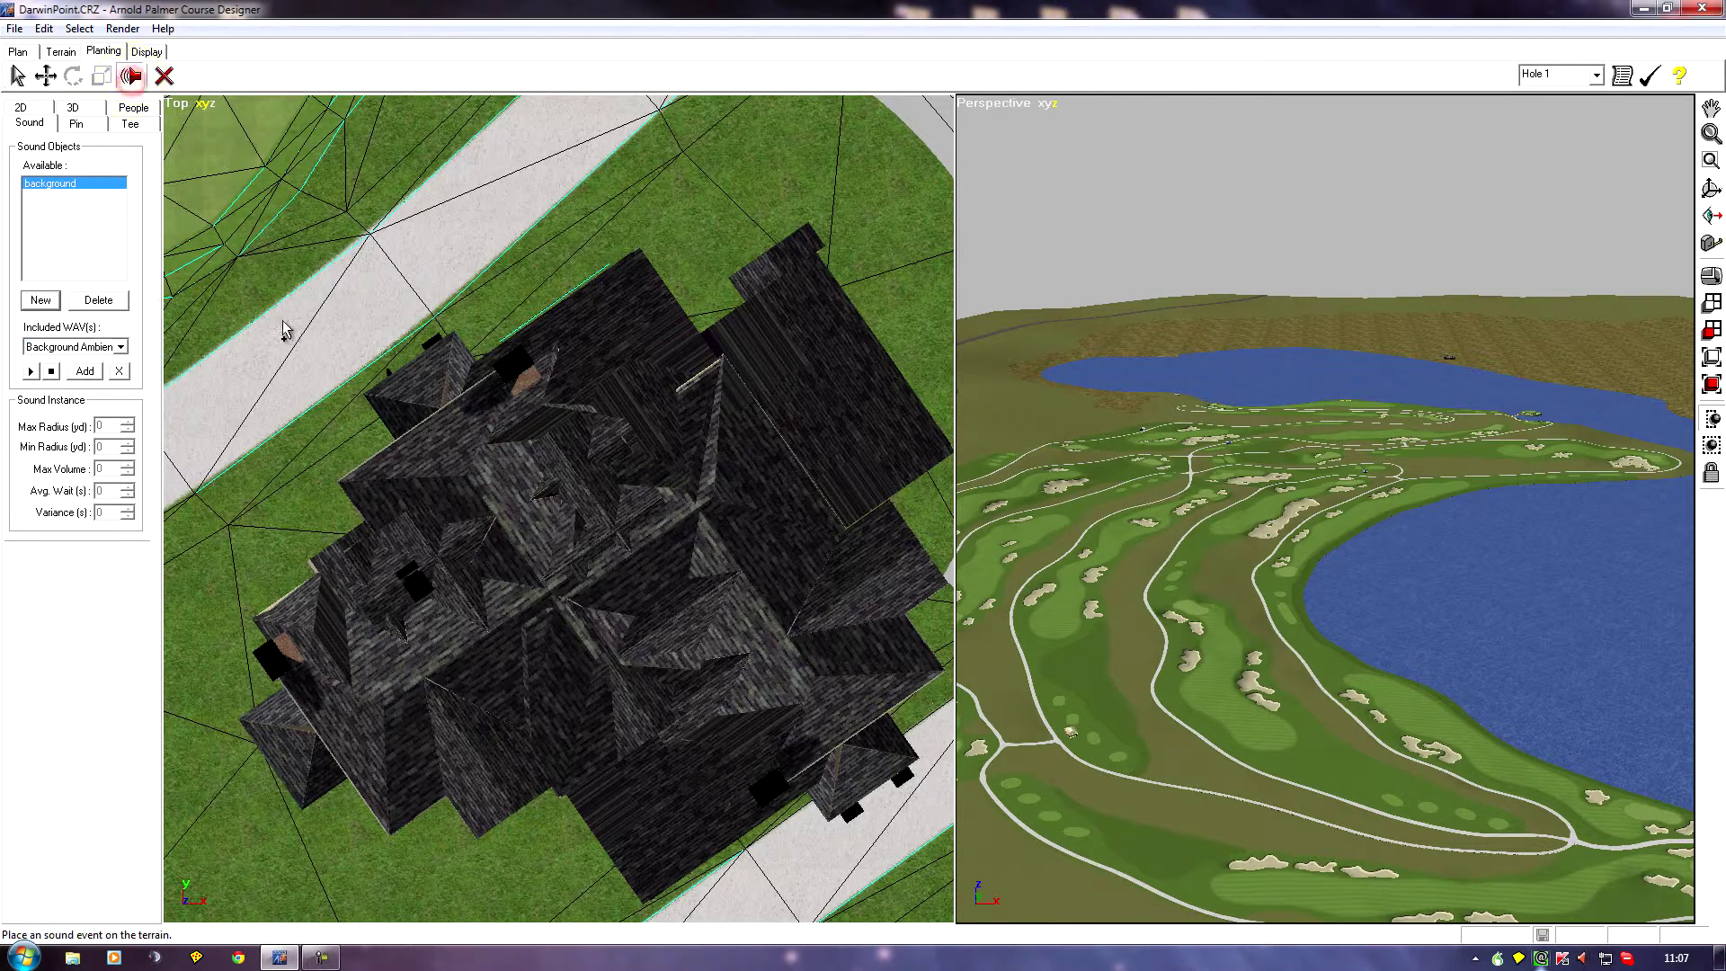
left_click(644, 590)
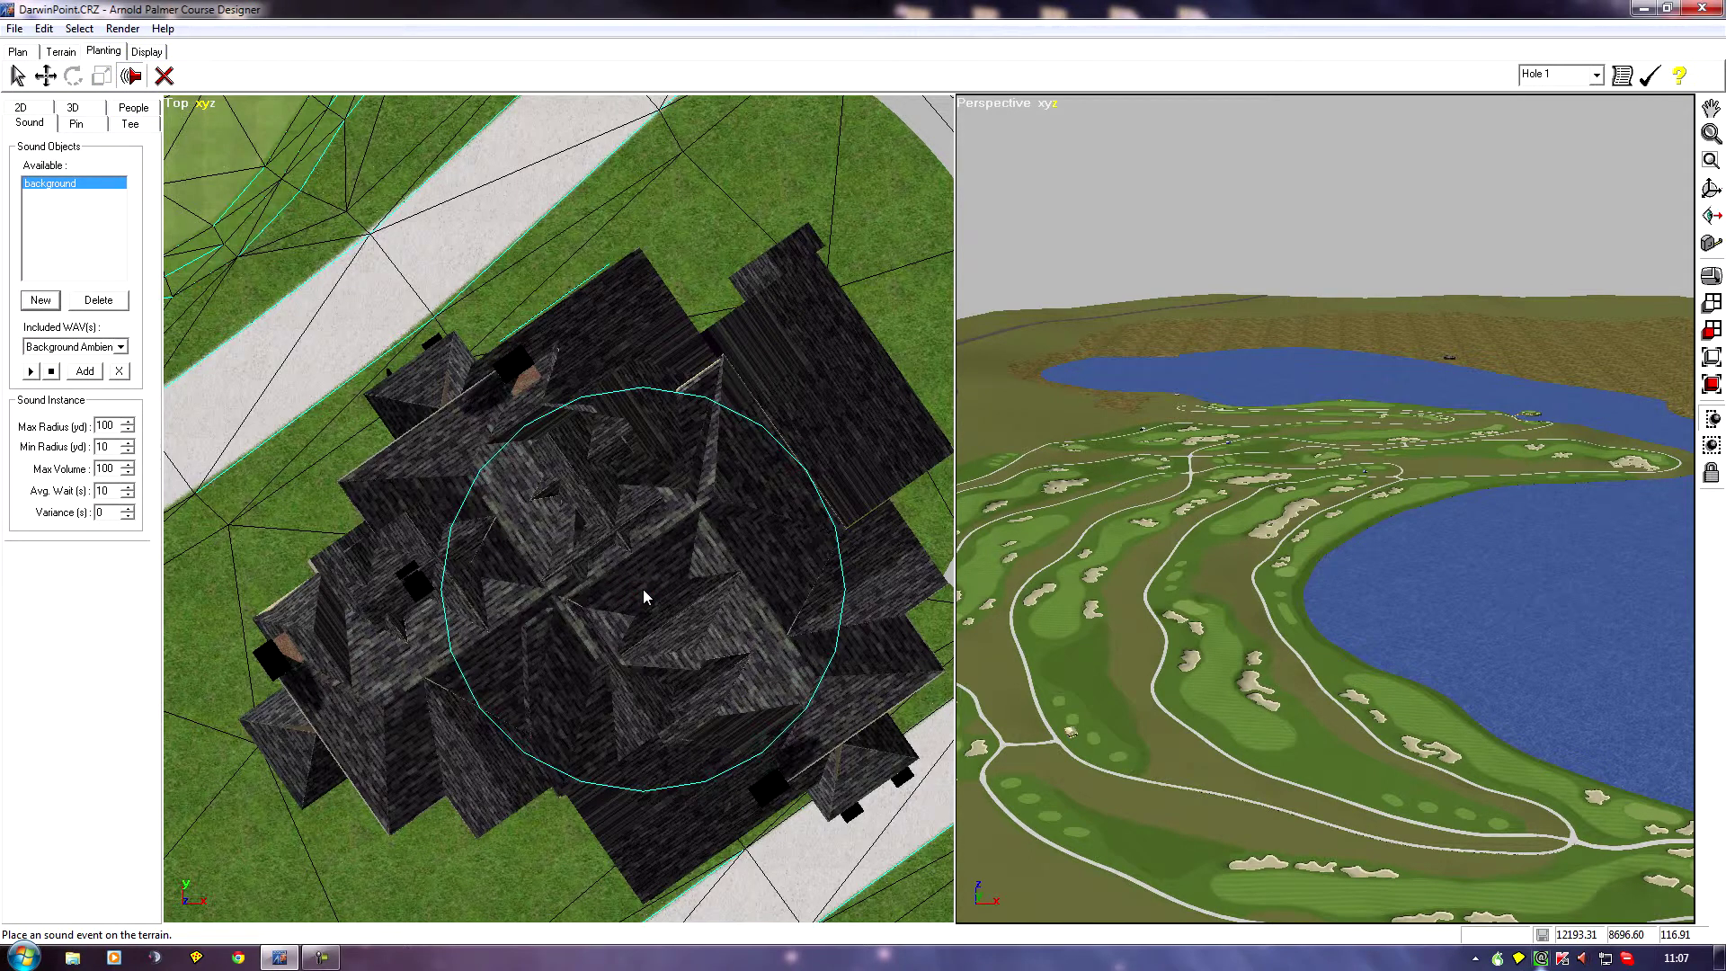
Set the placed background sound's maximum radius to 9999 yards and its average wait to 0 seconds
double_click(117, 426)
type("9999")
left_click(111, 491)
double_click(105, 491)
key("BackSpace")
type("0")
middle_click_drag(361, 510, 351, 459)
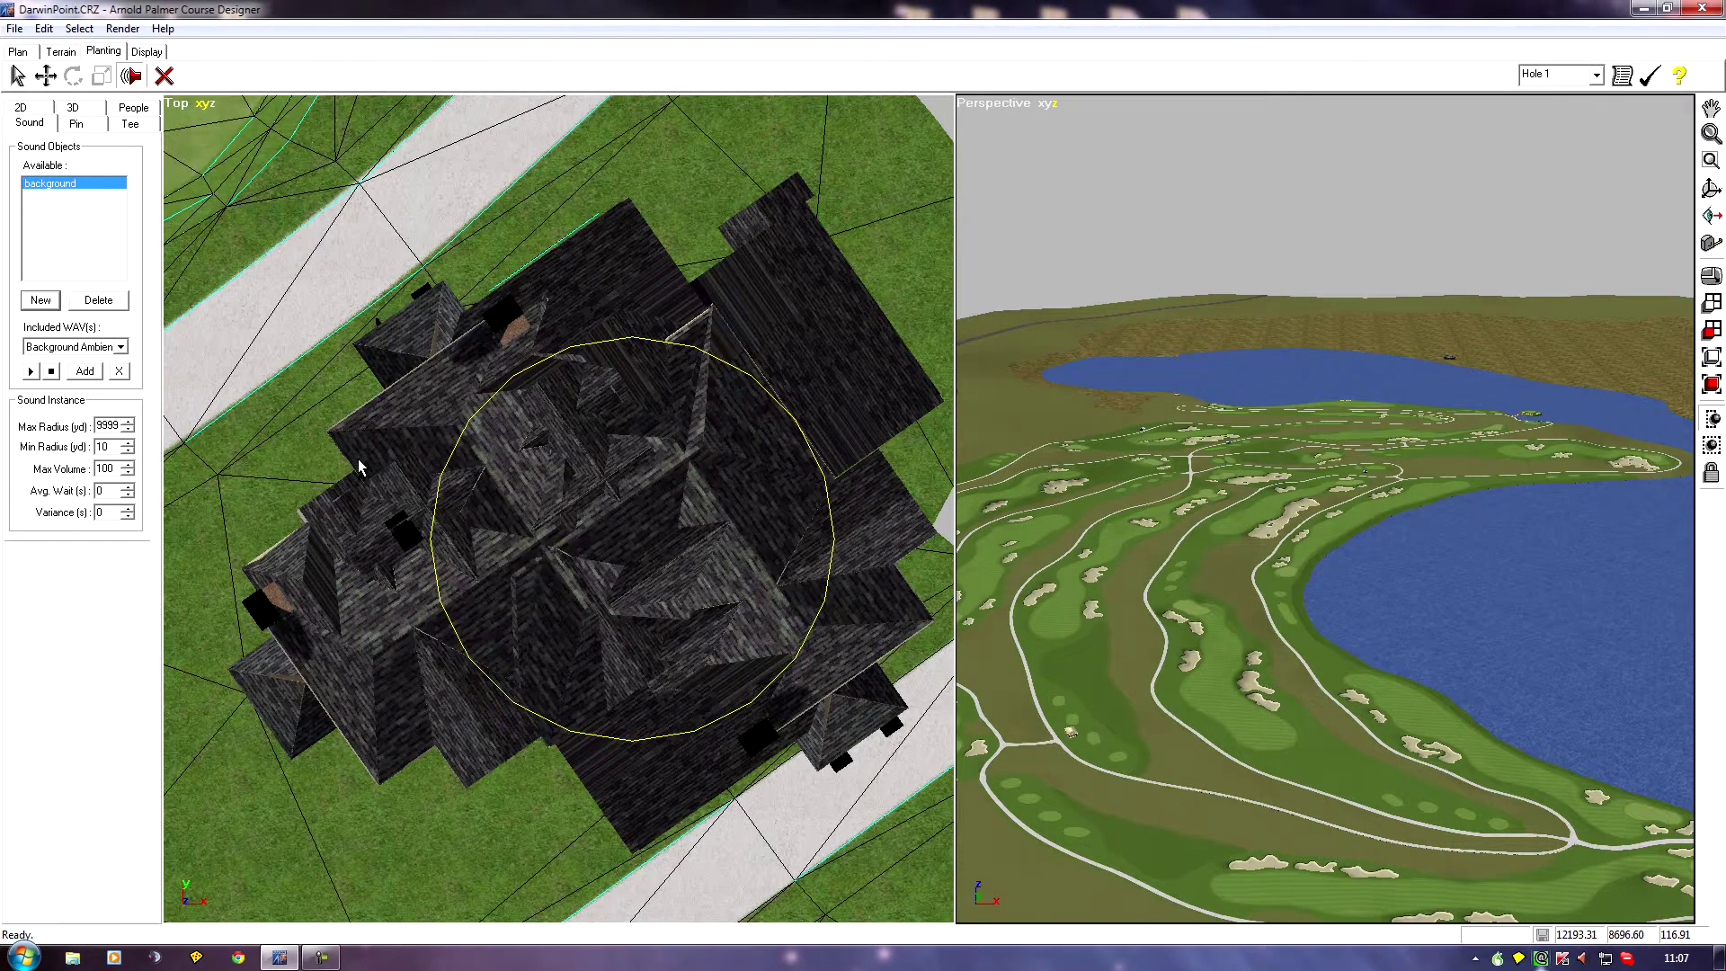
scroll(358, 458, "down", 1)
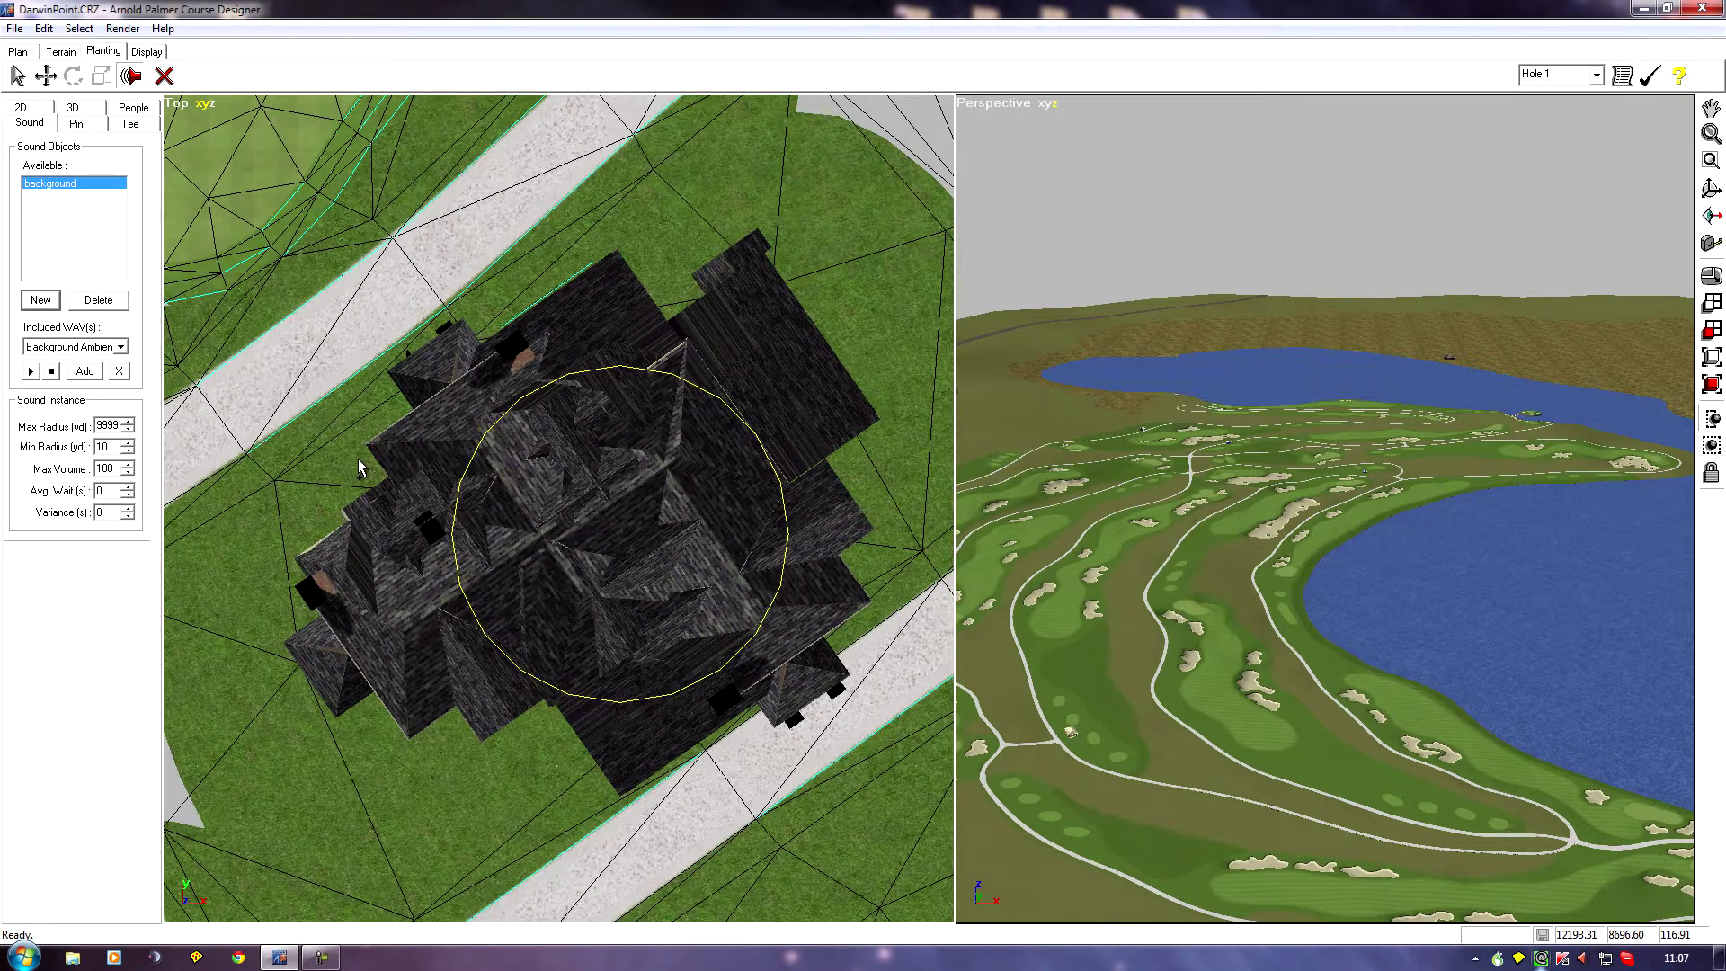
Start a new sound object named "woodpecker1" with the area around the dark-roofed building in view
middle_click_drag(340, 444, 384, 488)
scroll(387, 491, "down", 1)
middle_click_drag(370, 377, 465, 554)
scroll(465, 548, "down", 4)
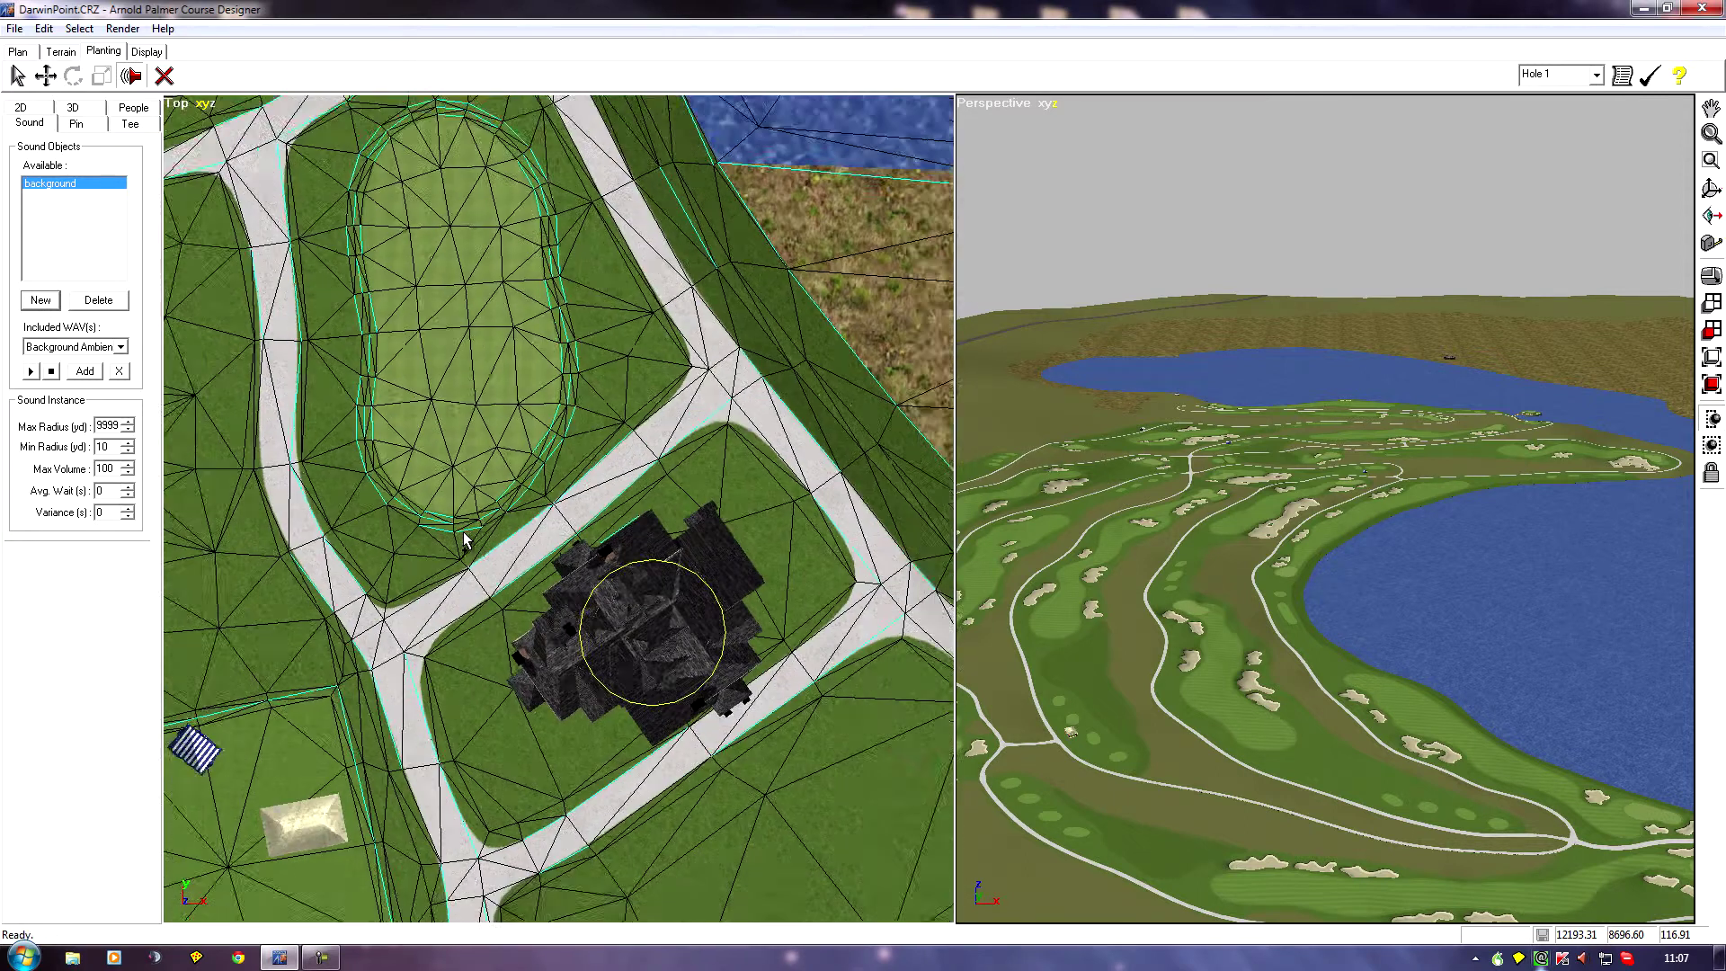
middle_click_drag(352, 441, 581, 486)
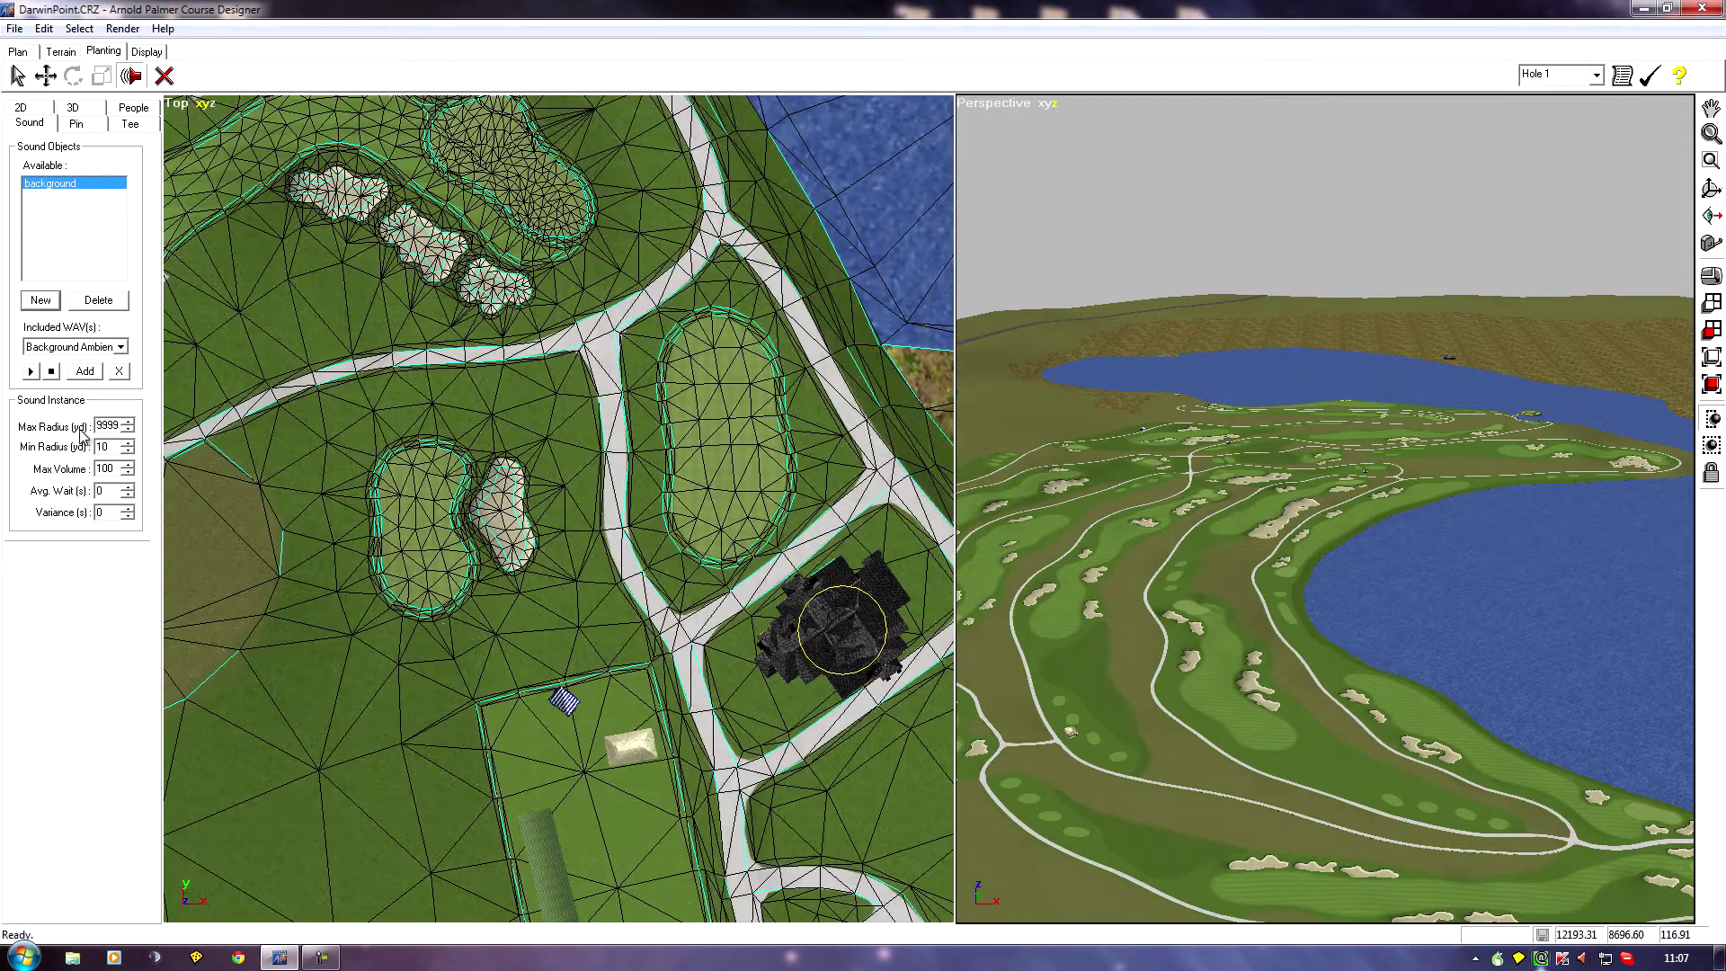
left_click(40, 299)
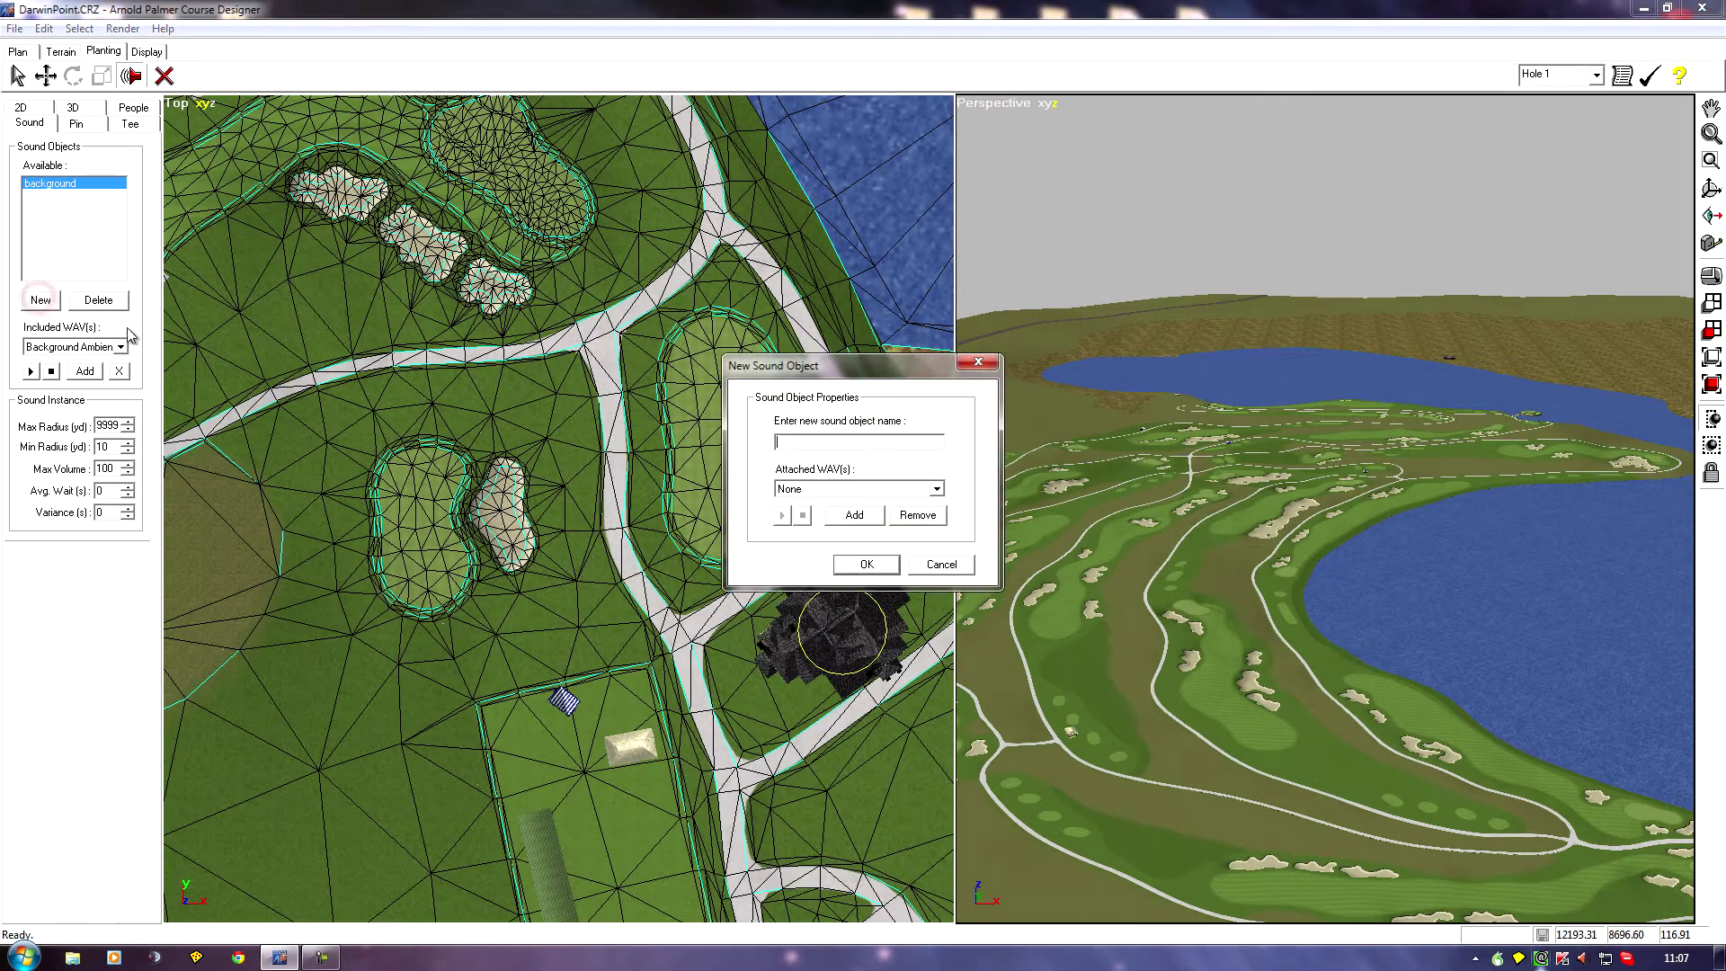
type("woodpecker1")
Attach Woodpecker.wav from the APCD stuff folder to the new sound object and create it
left_click(854, 522)
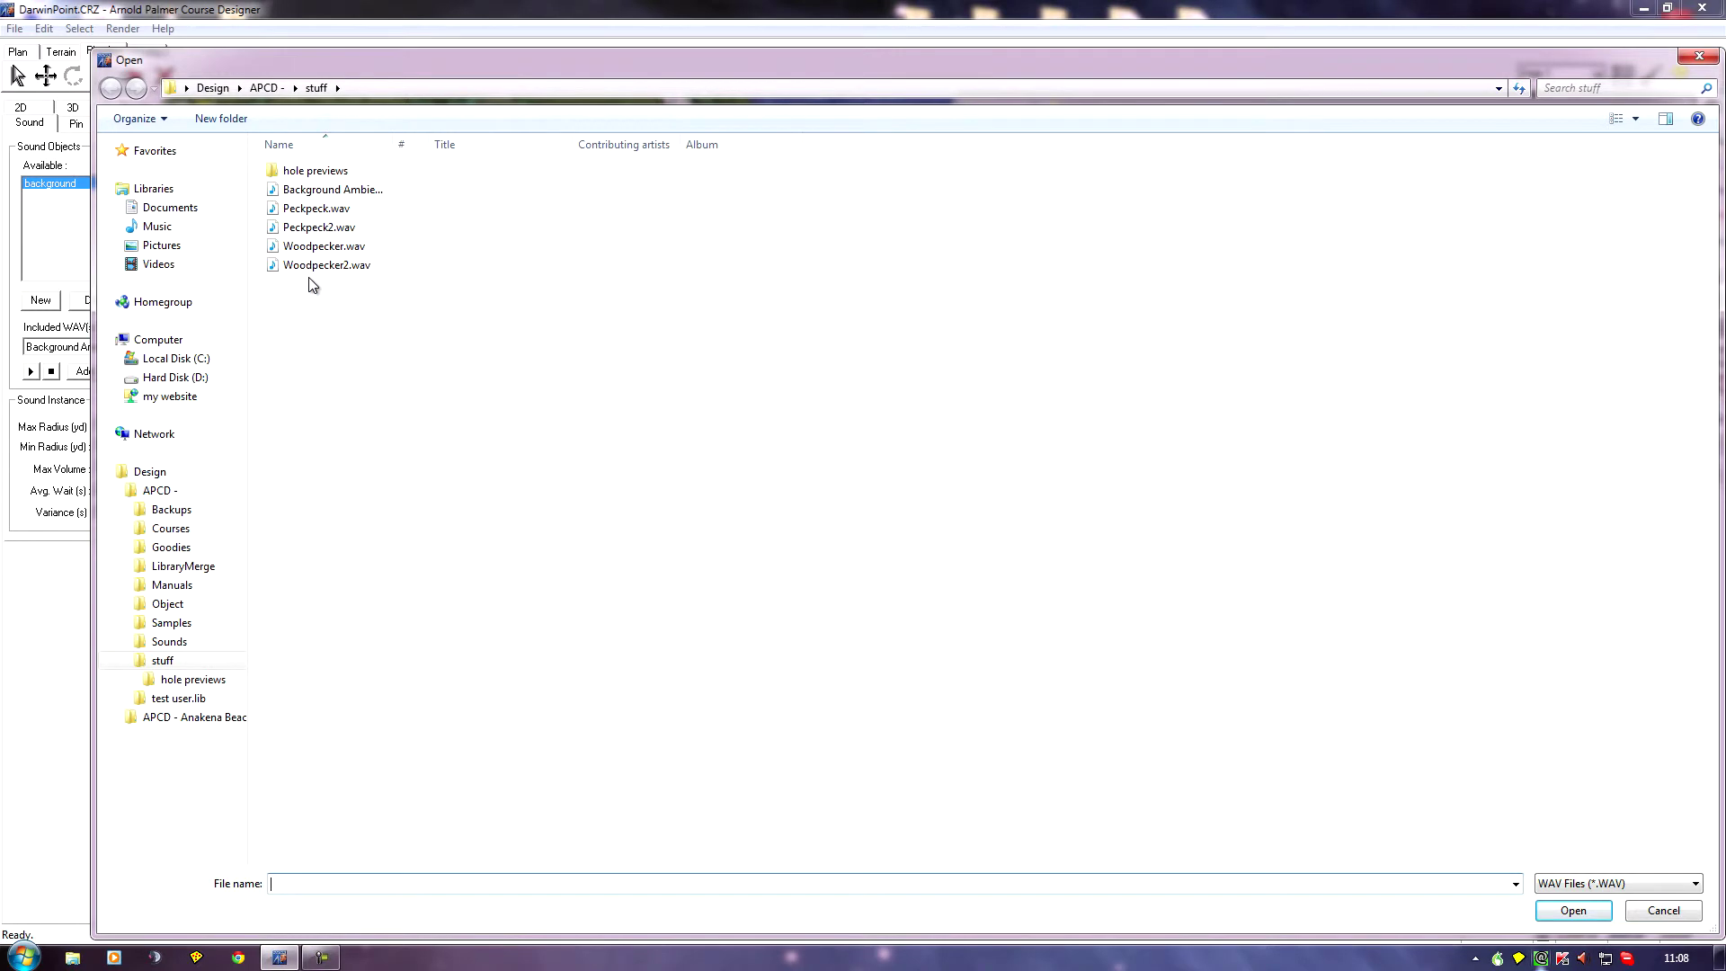
left_click(317, 247)
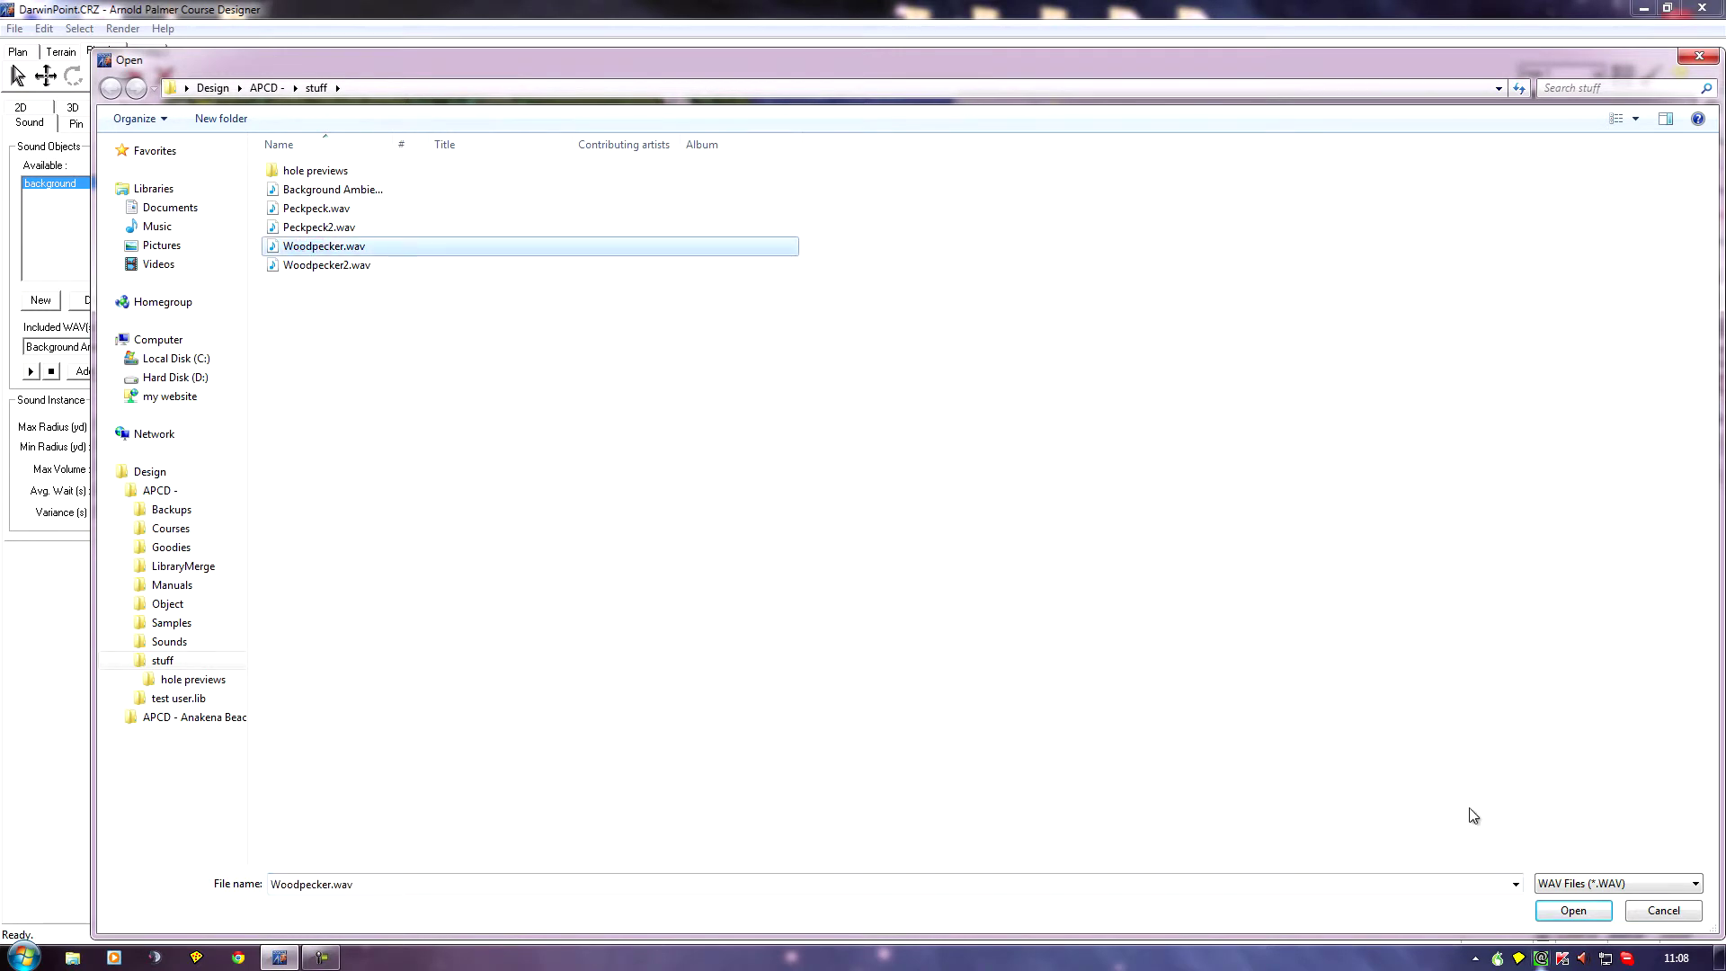
left_click(1573, 911)
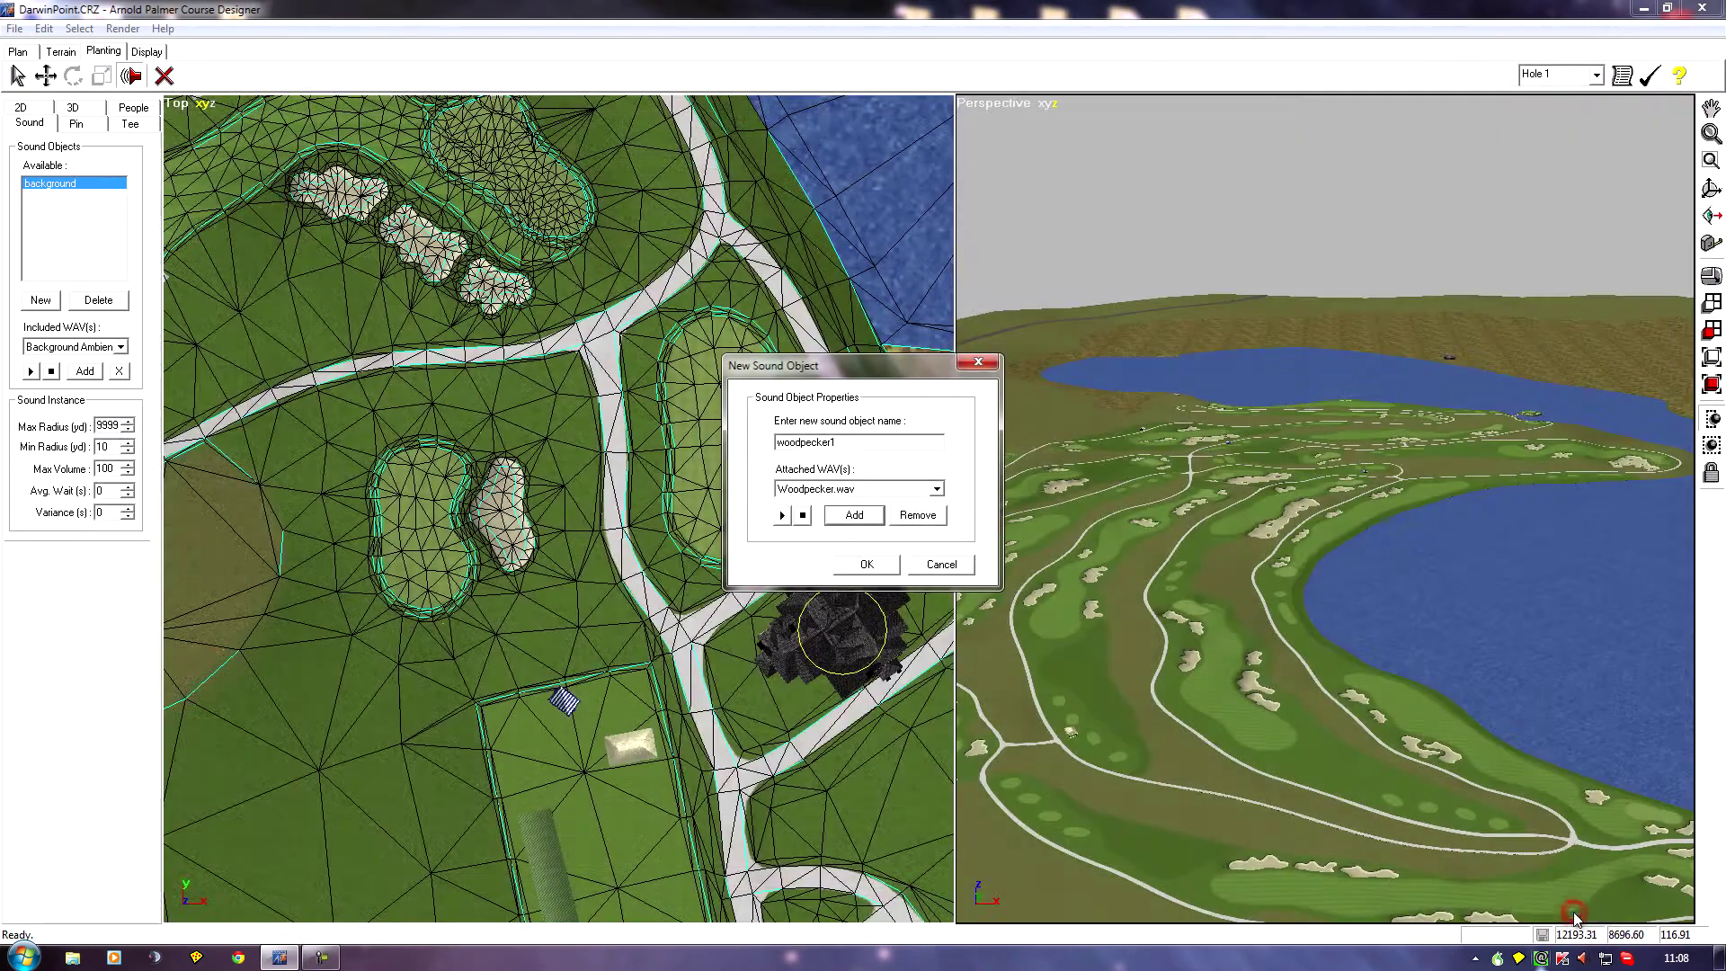
left_click(854, 515)
left_click(867, 565)
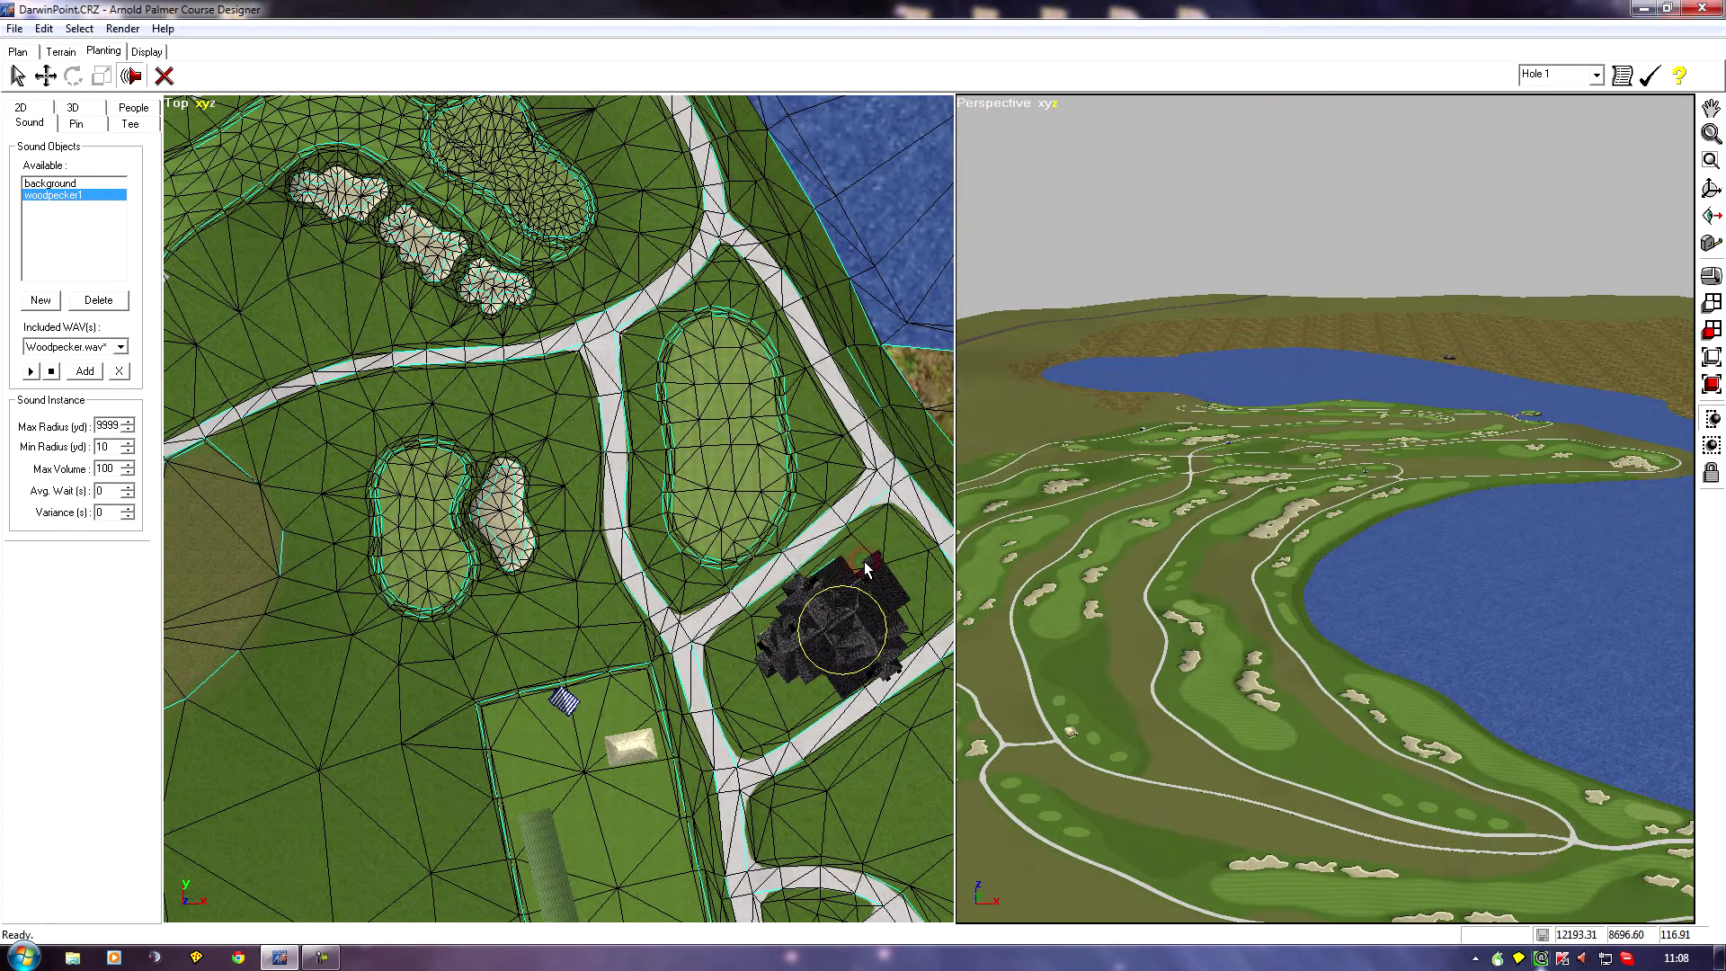
Place one instance of the woodpecker1 sound on the open ground between the small pond and the perimeter road
middle_click_drag(441, 595, 656, 601)
scroll(656, 600, "down", 2)
scroll(501, 663, "down", 2)
middle_click_drag(501, 663, 603, 691)
scroll(412, 674, "down", 2)
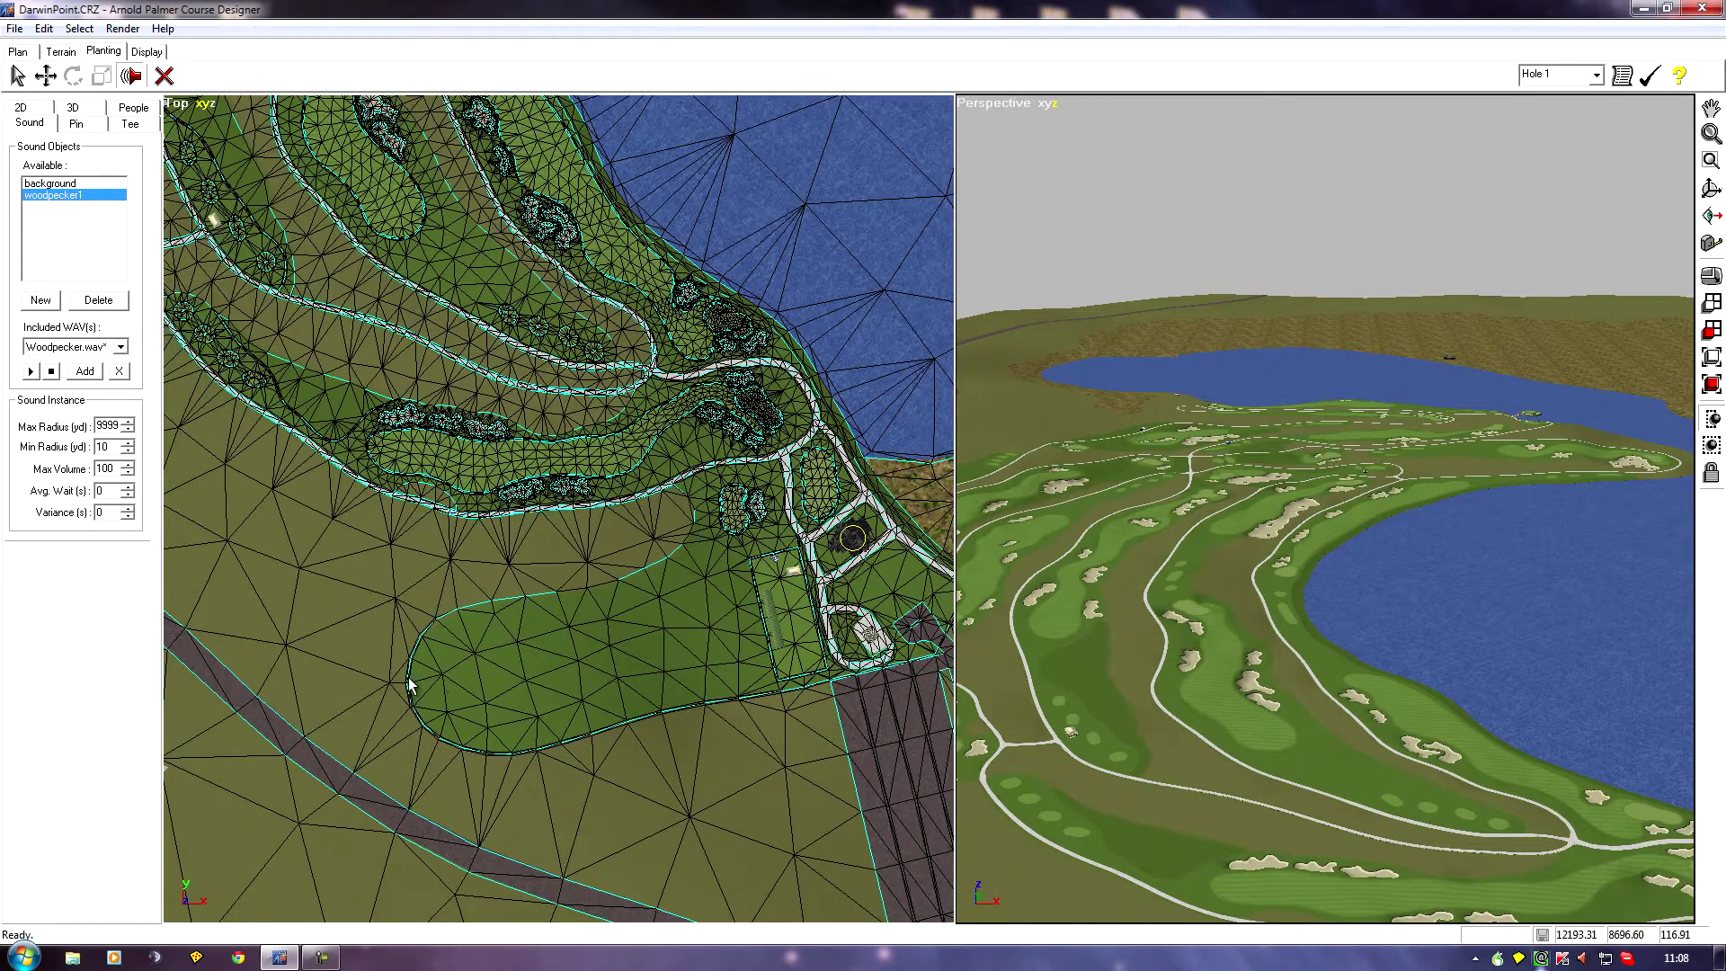
middle_click_drag(387, 552, 583, 721)
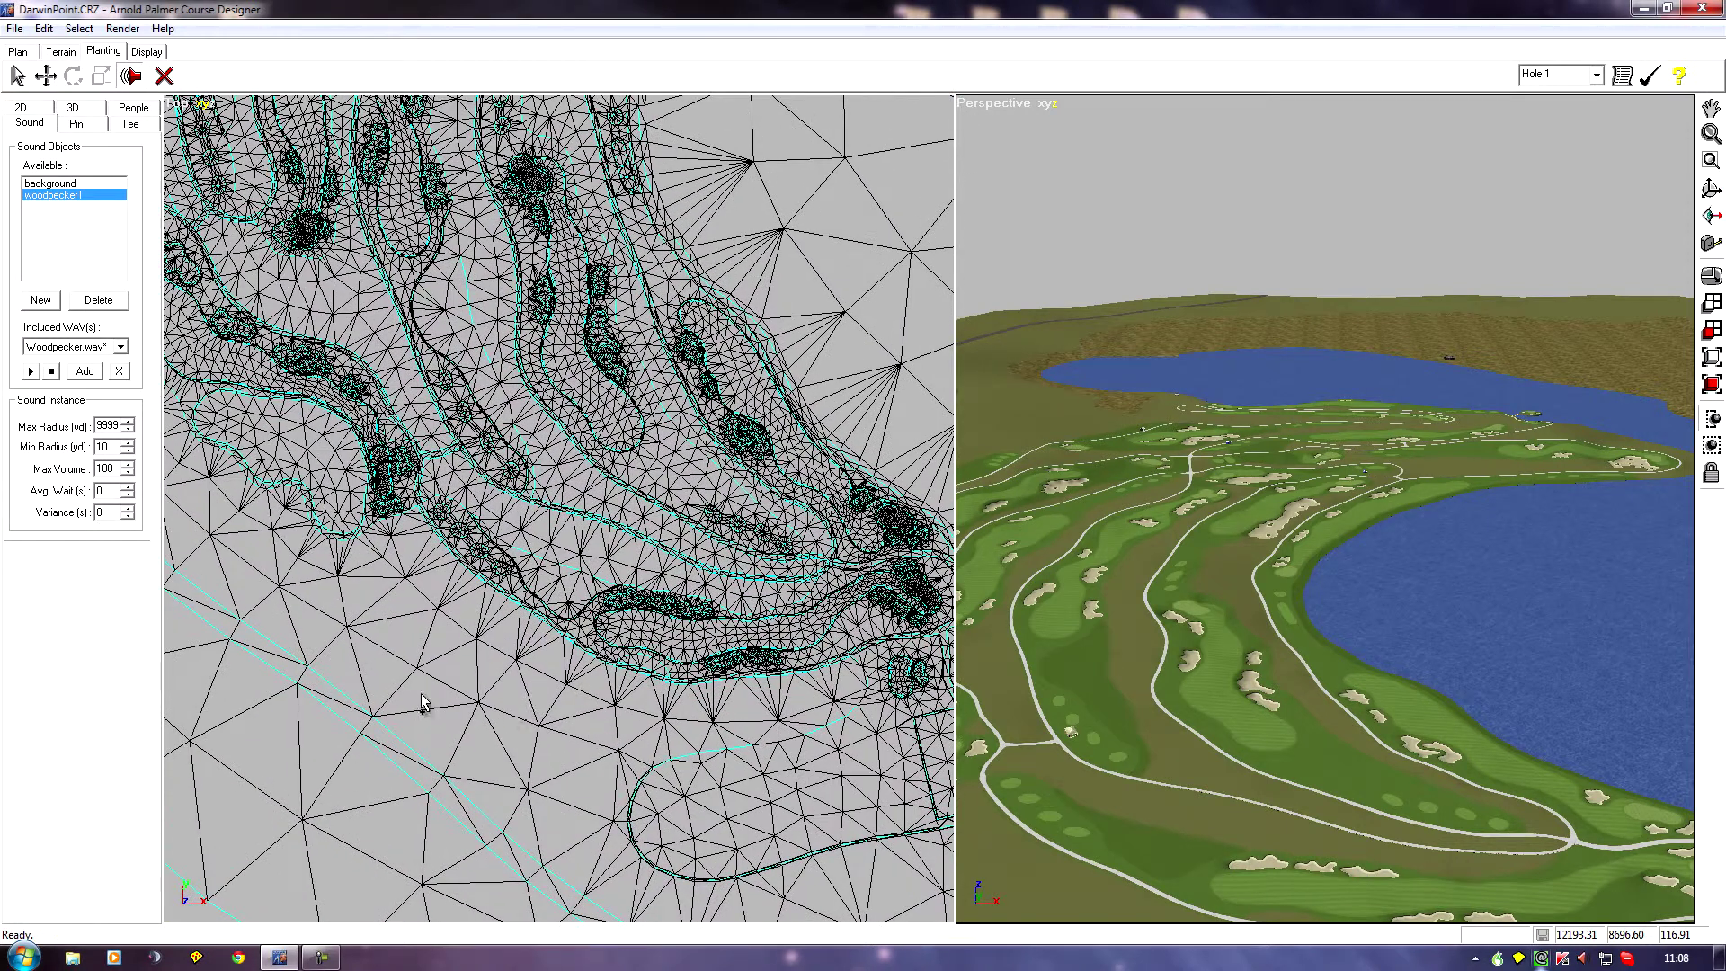
scroll(355, 678, "up", 2)
middle_click_drag(355, 678, 635, 800)
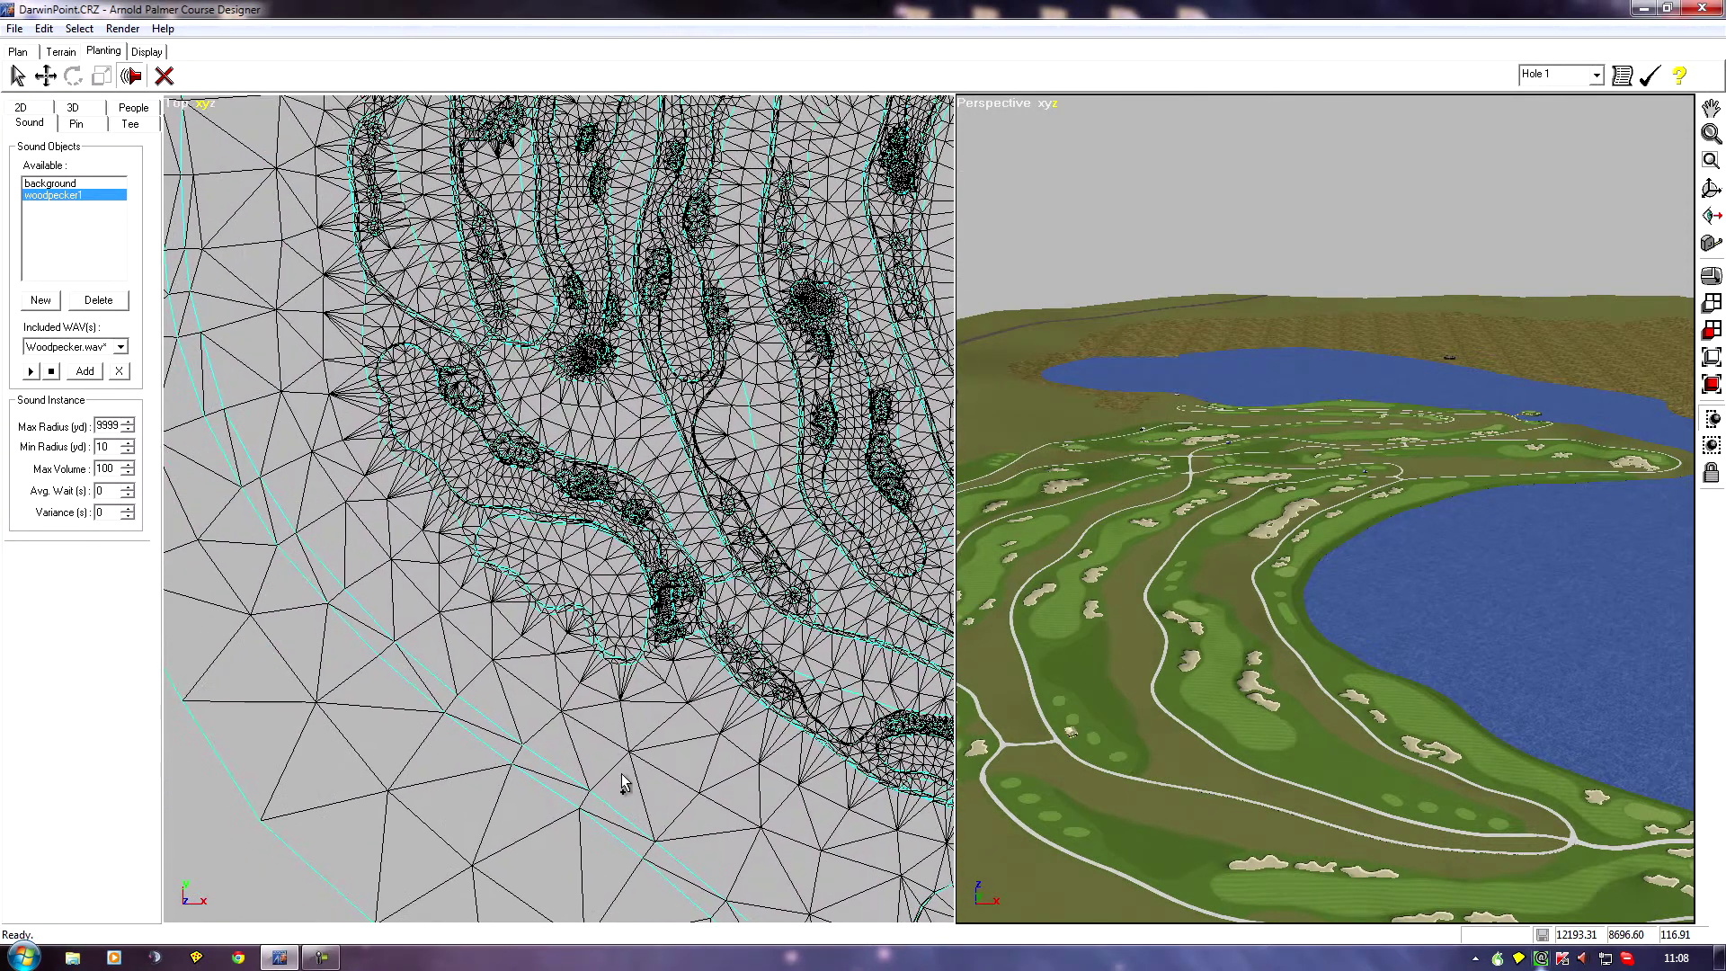
left_click(549, 676)
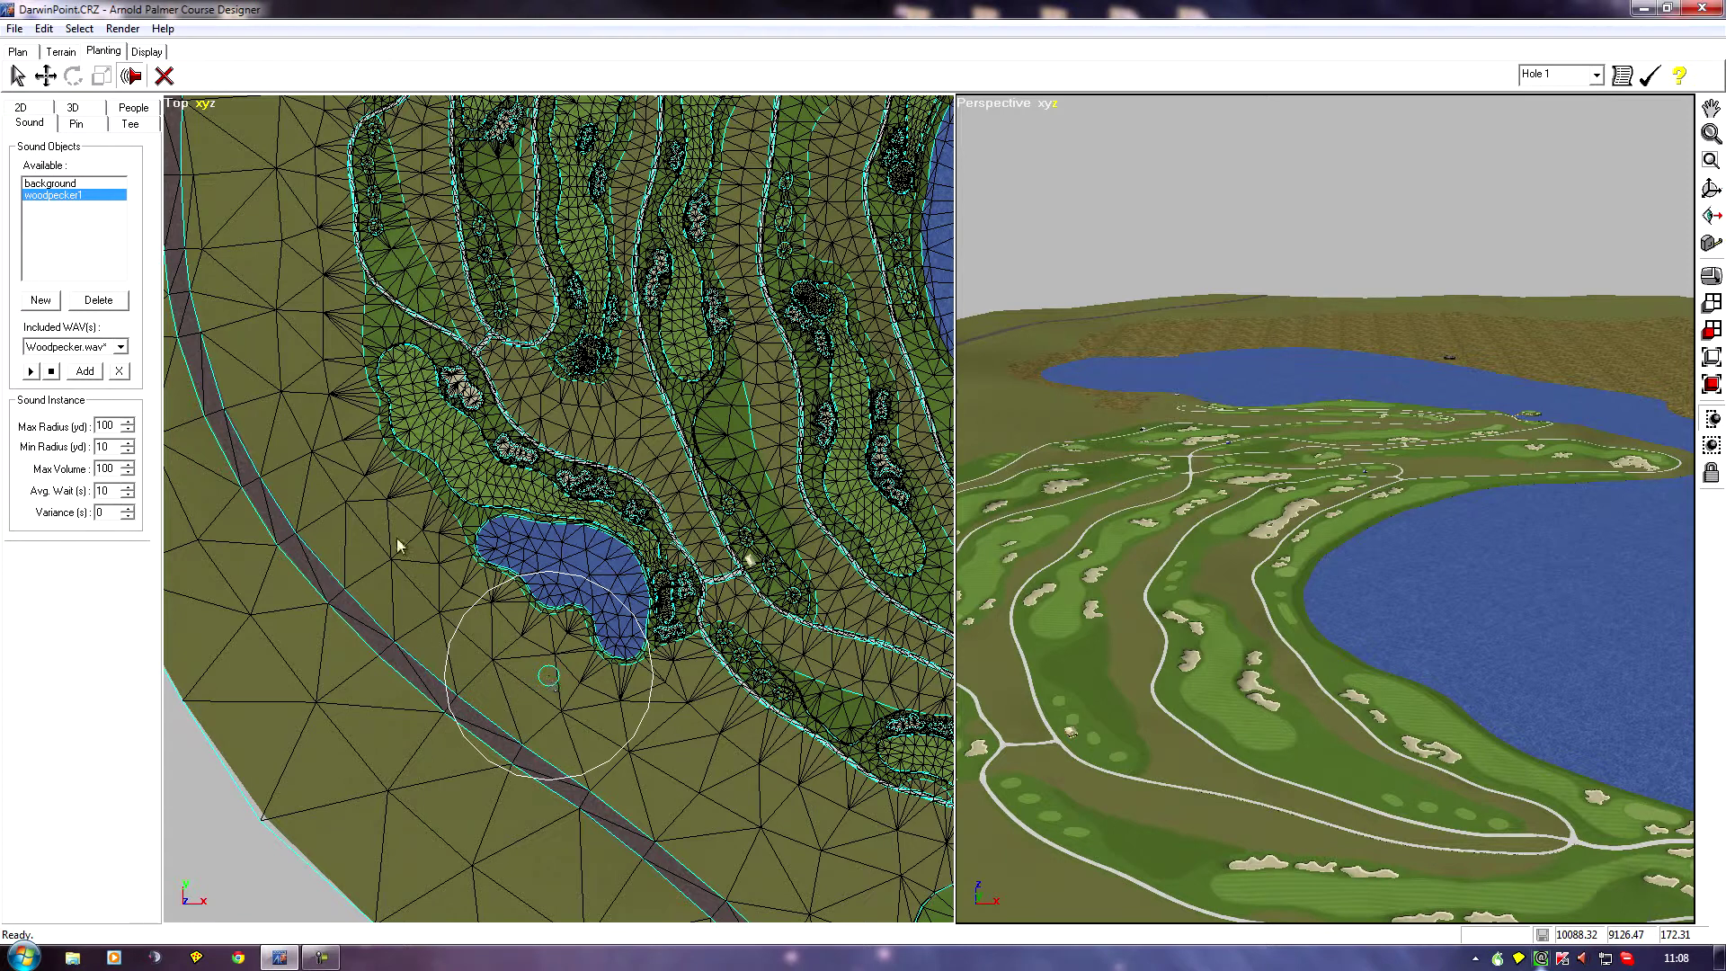
Set the placed woodpecker1 sound's minimum radius to 40 yards
middle_click_drag(362, 378, 227, 450)
scroll(409, 446, "up", 3)
scroll(302, 444, "up", 2)
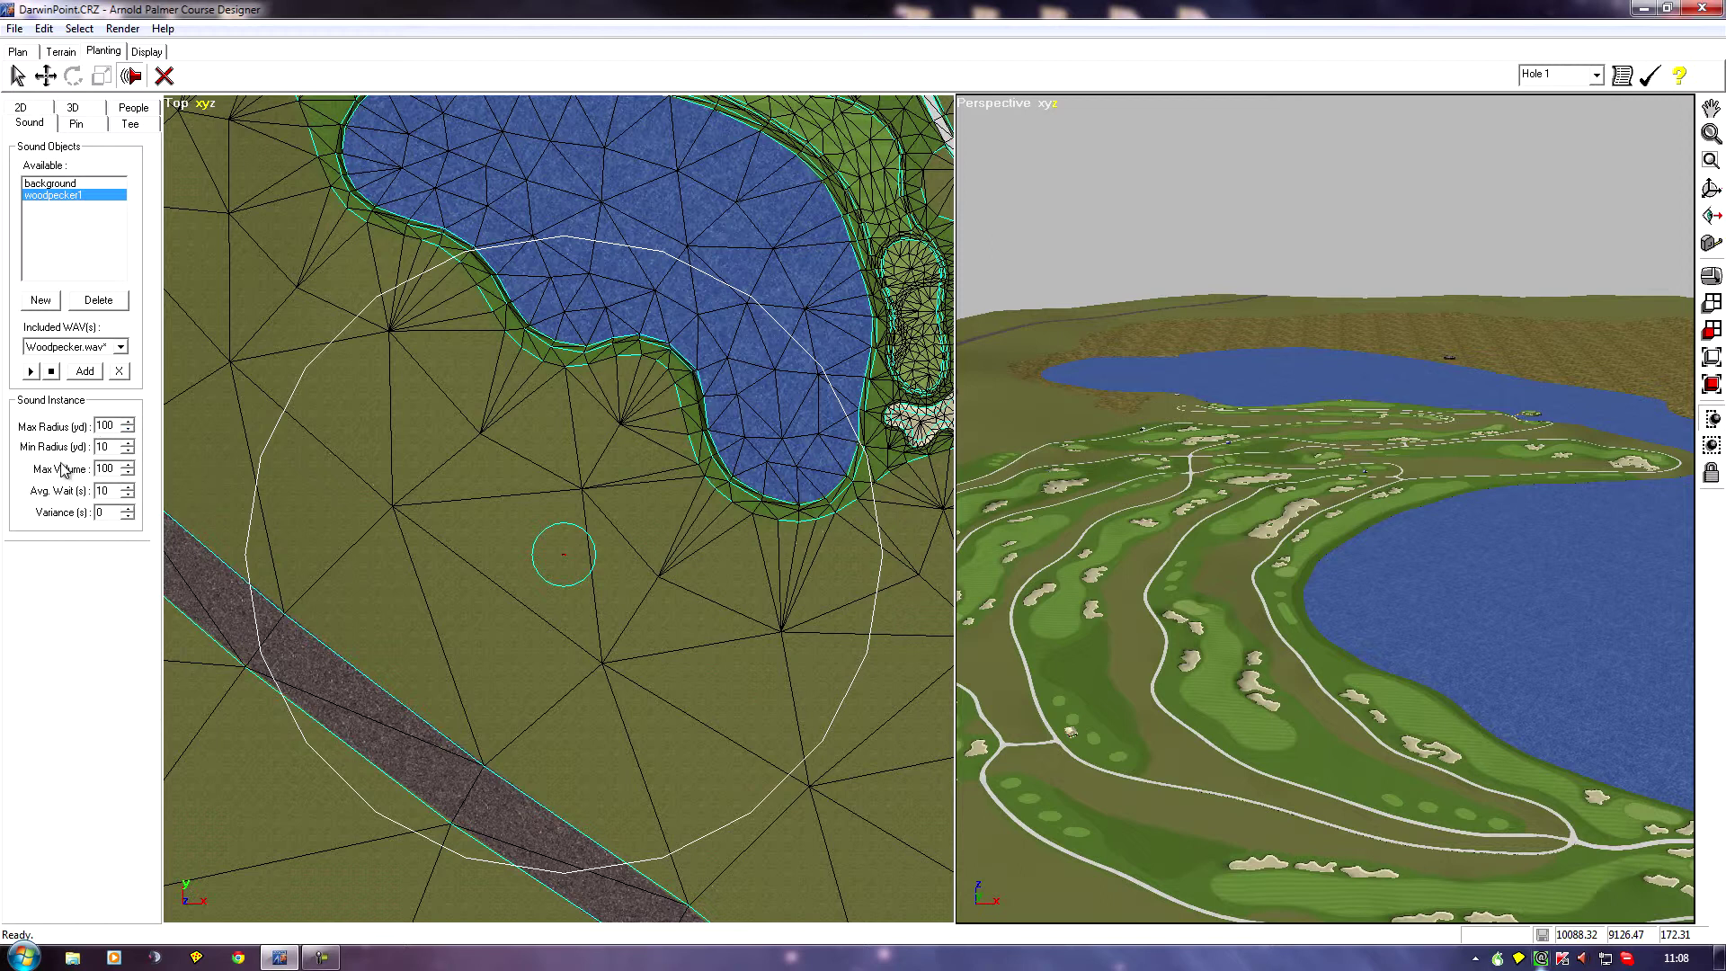
double_click(105, 447)
type("4")
key("Return")
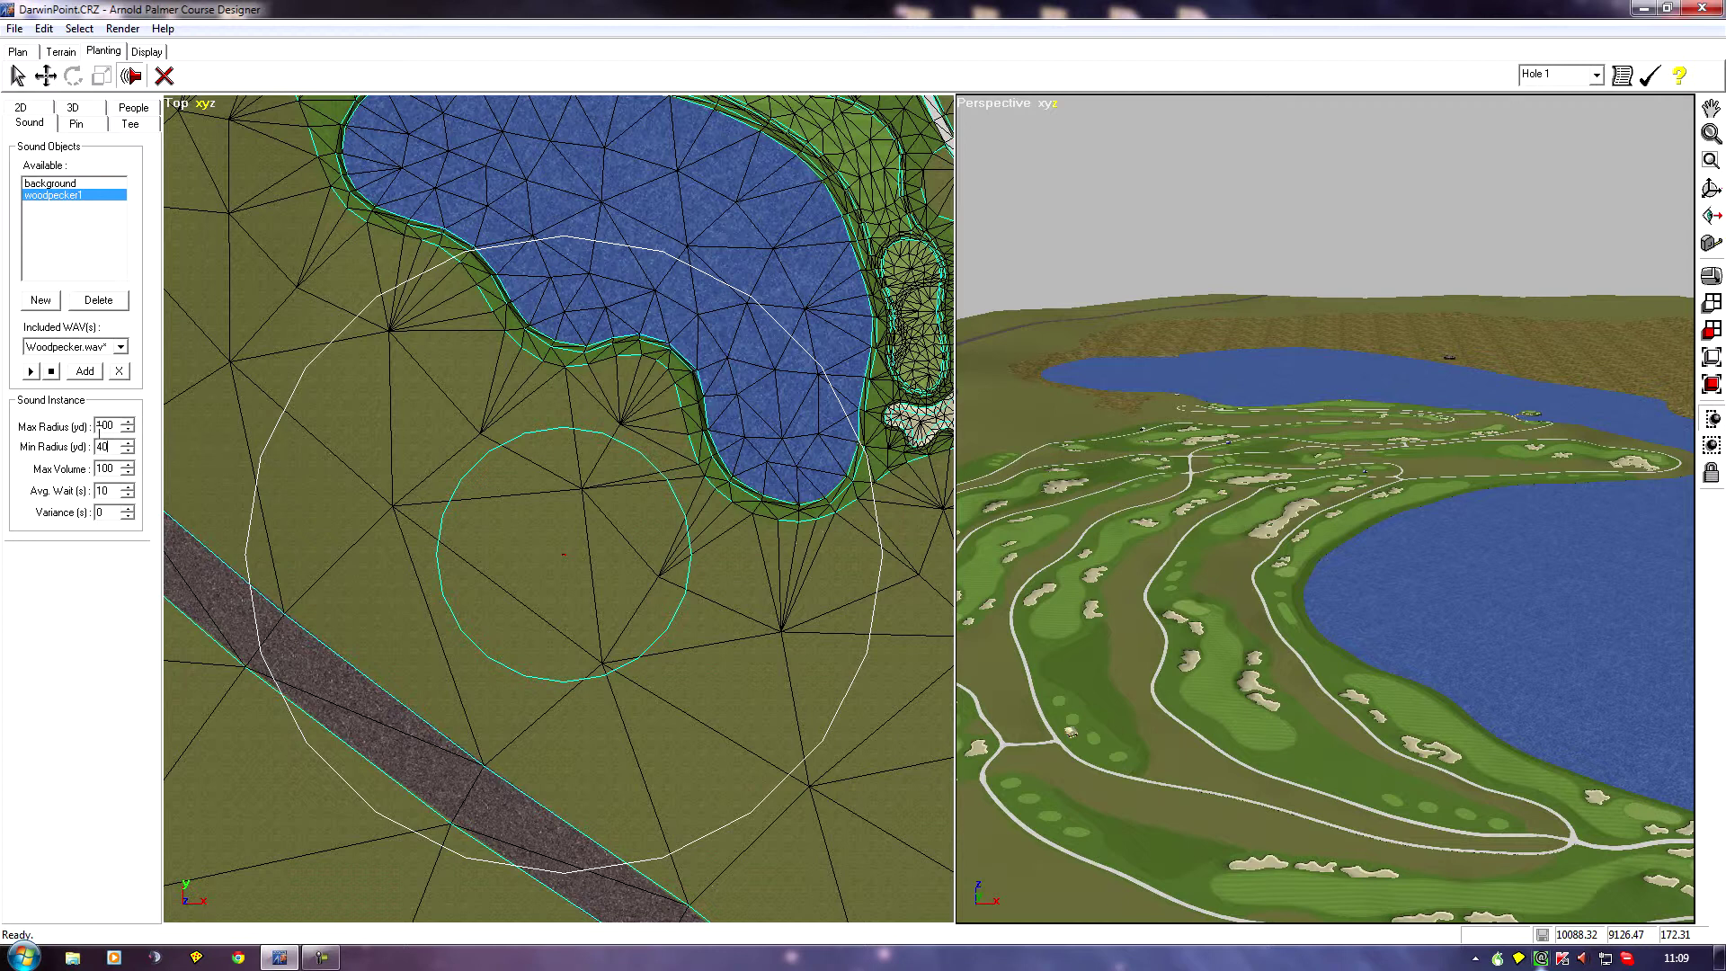
Set the placed woodpecker1 sound's maximum radius to 1000 yards and its minimum radius to 400 yards
right_click_drag(505, 583, 713, 676)
scroll(718, 671, "down", 5)
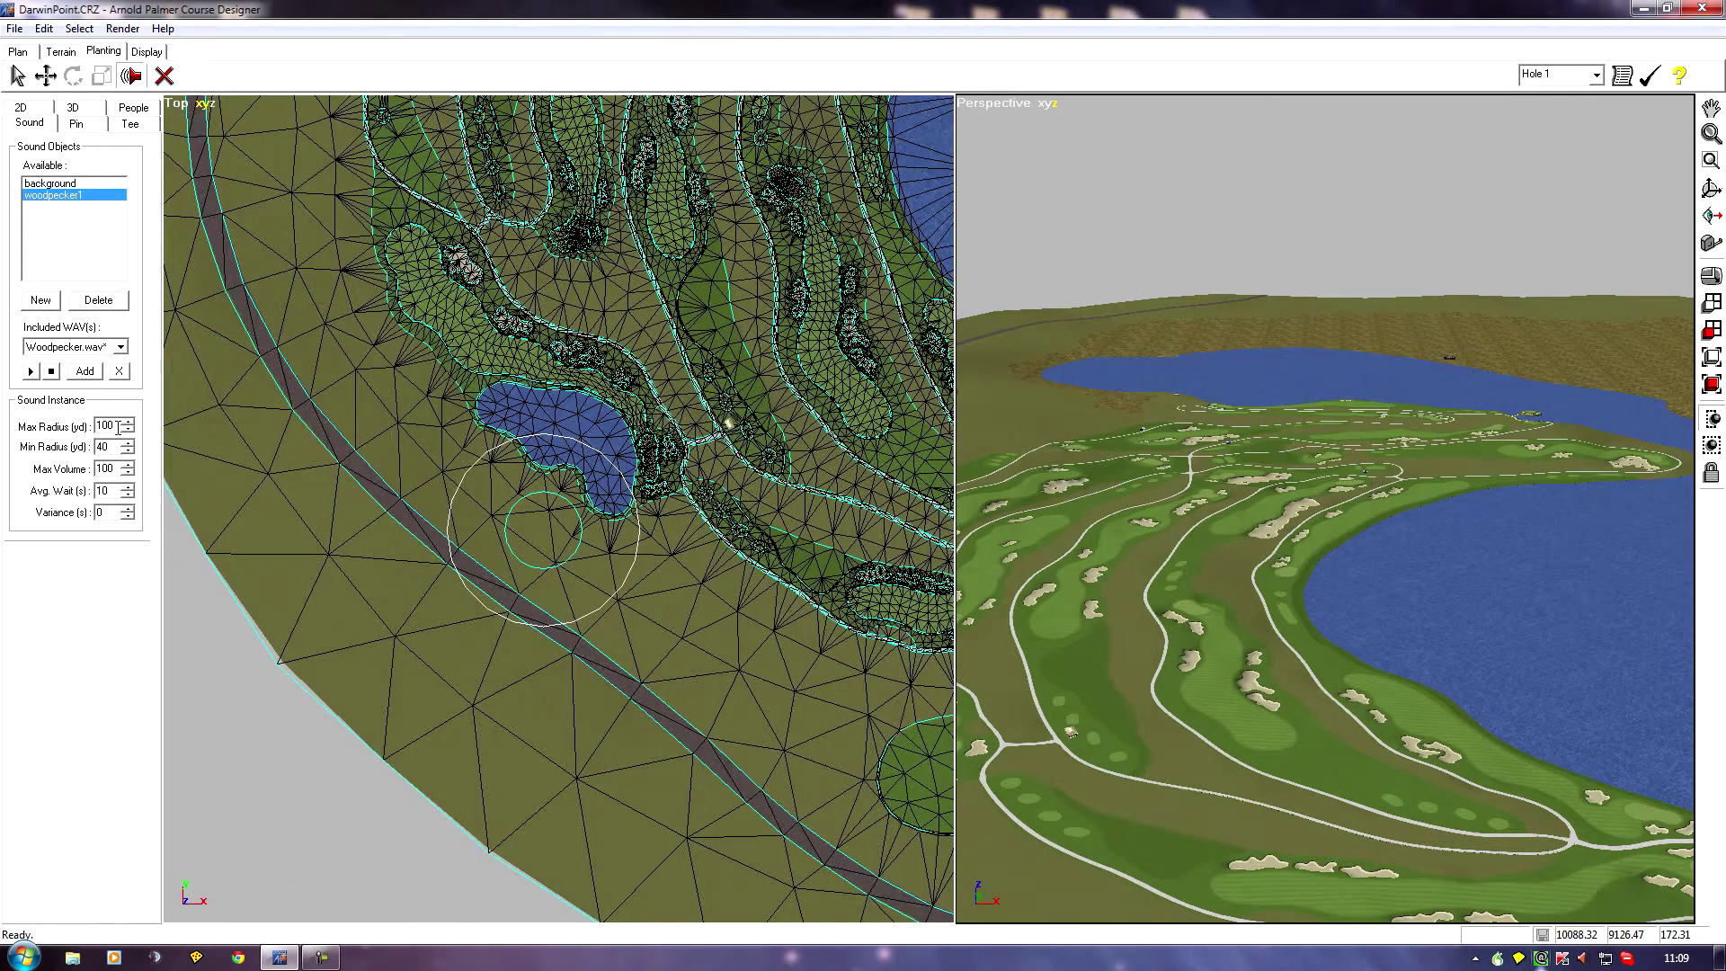
double_click(108, 426)
type("1")
key("Return")
right_click_drag(405, 567, 267, 544)
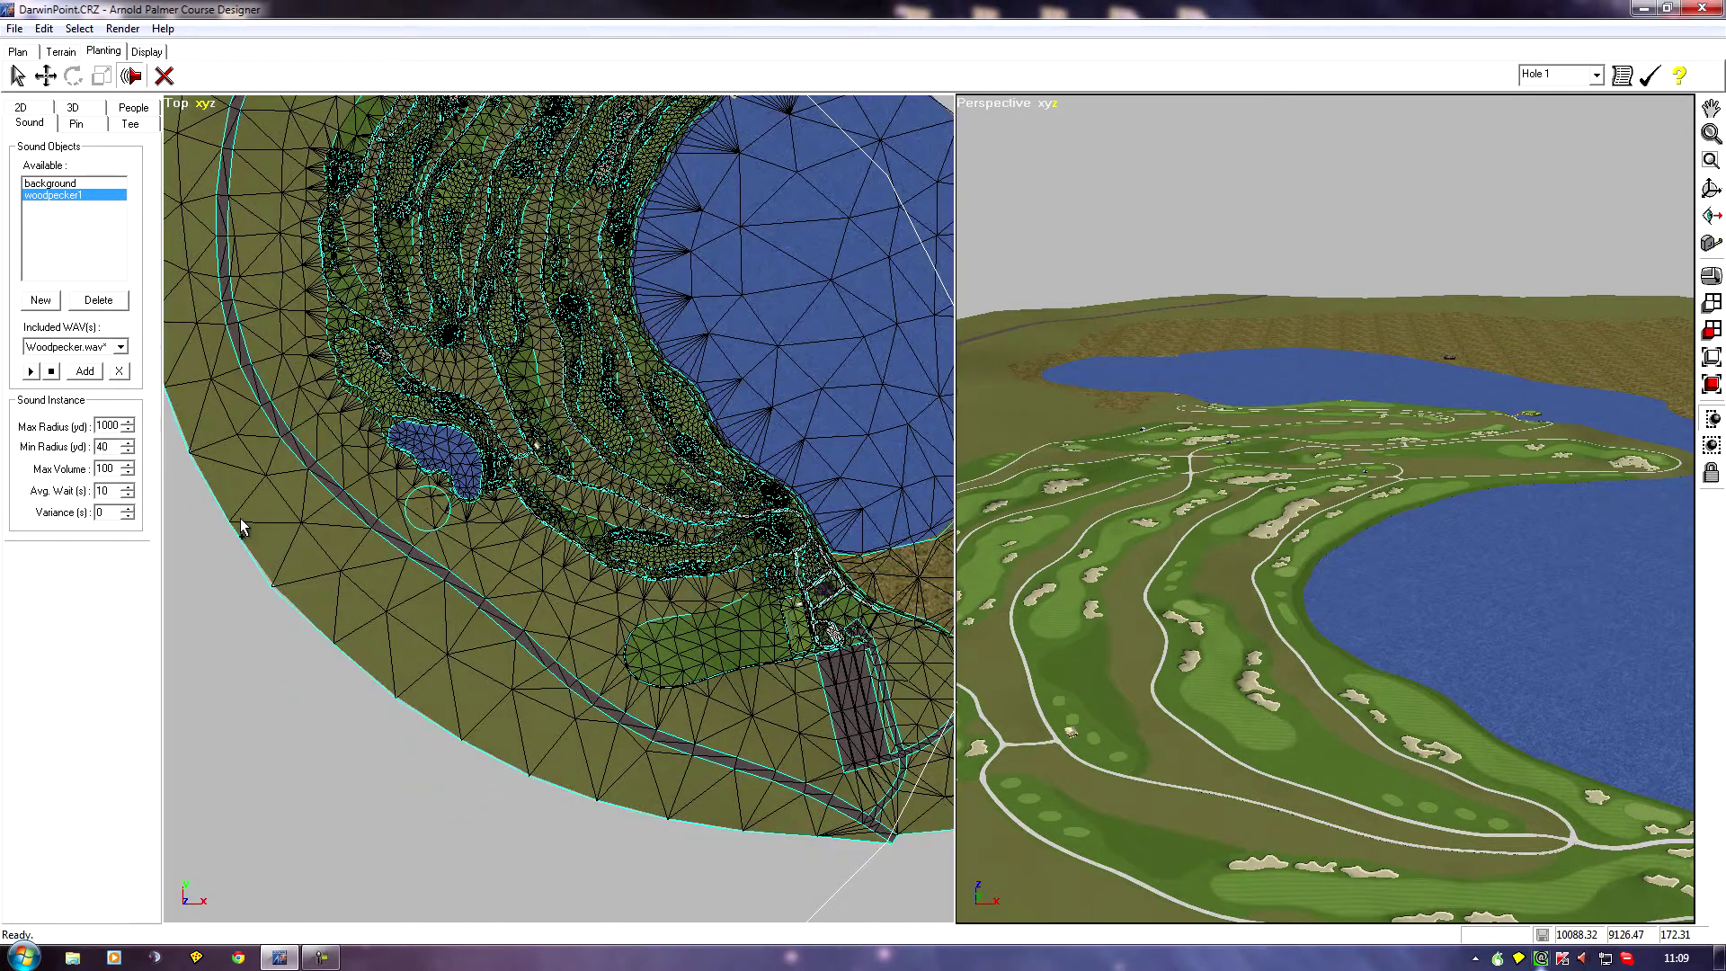
double_click(103, 447)
type("400")
Set the woodpecker1 sound's average wait to 210 seconds and its variance to 30 seconds
left_click(108, 491)
double_click(105, 491)
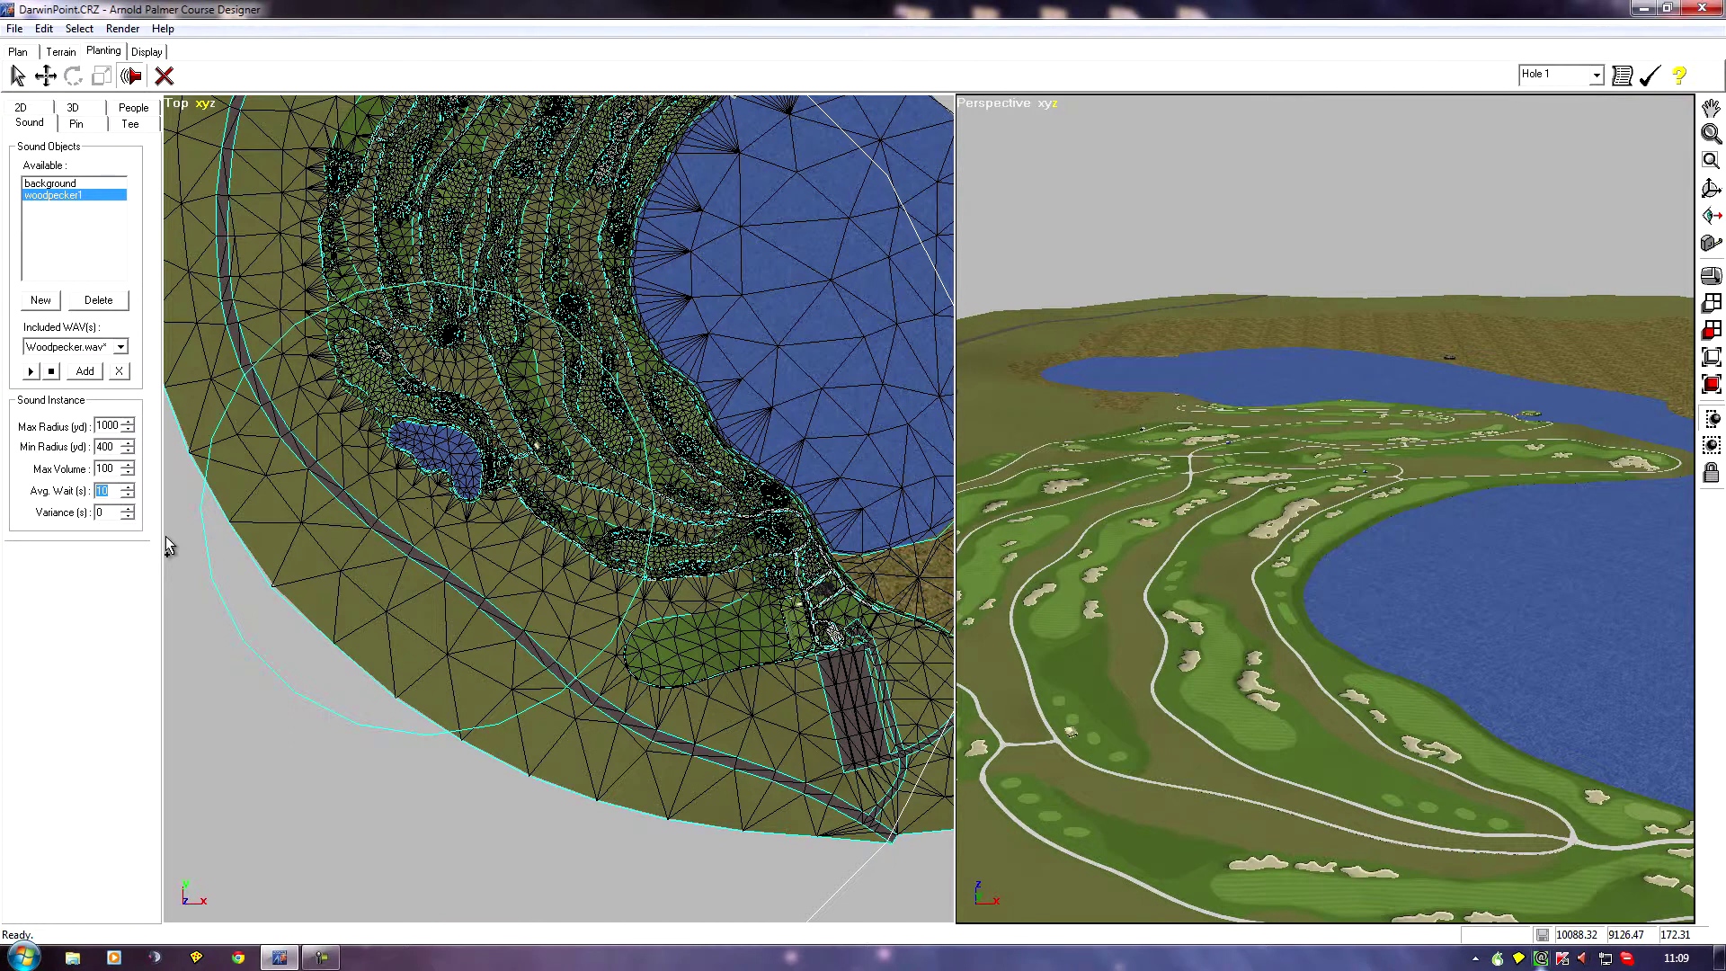
type("21")
left_click(108, 513)
key("BackSpace")
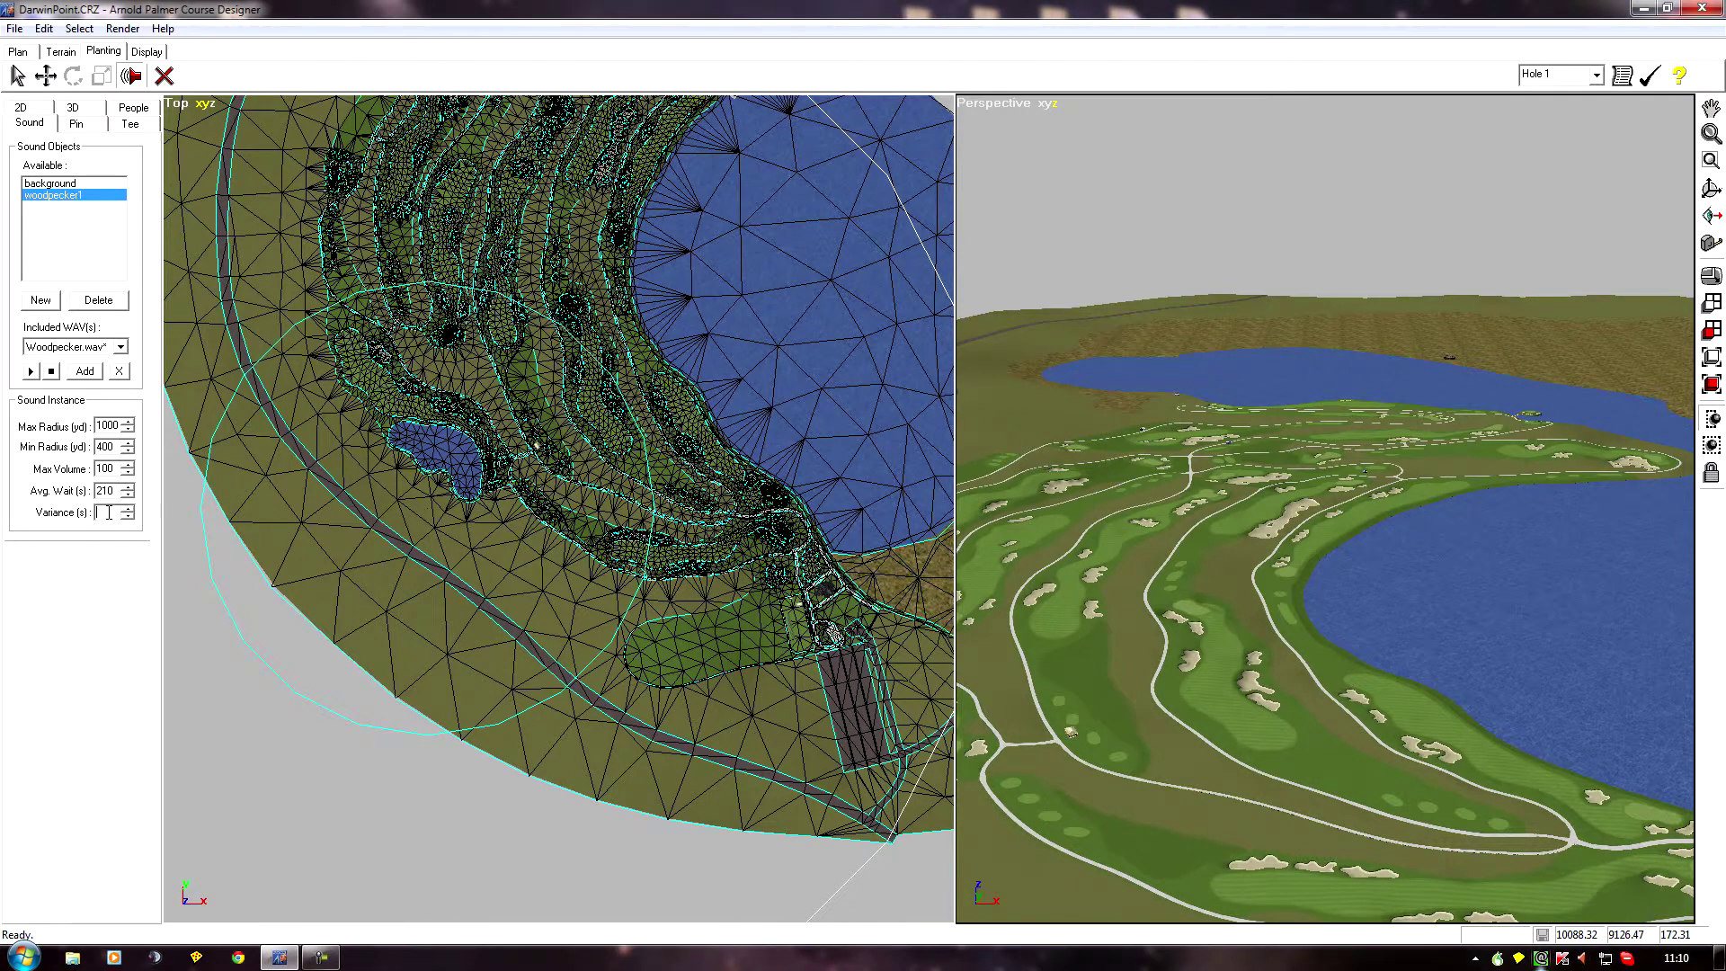
type("30")
Examine how far the woodpecker1 sound's minimum and maximum radius circles reach across the whole course
middle_click_drag(436, 725, 441, 674)
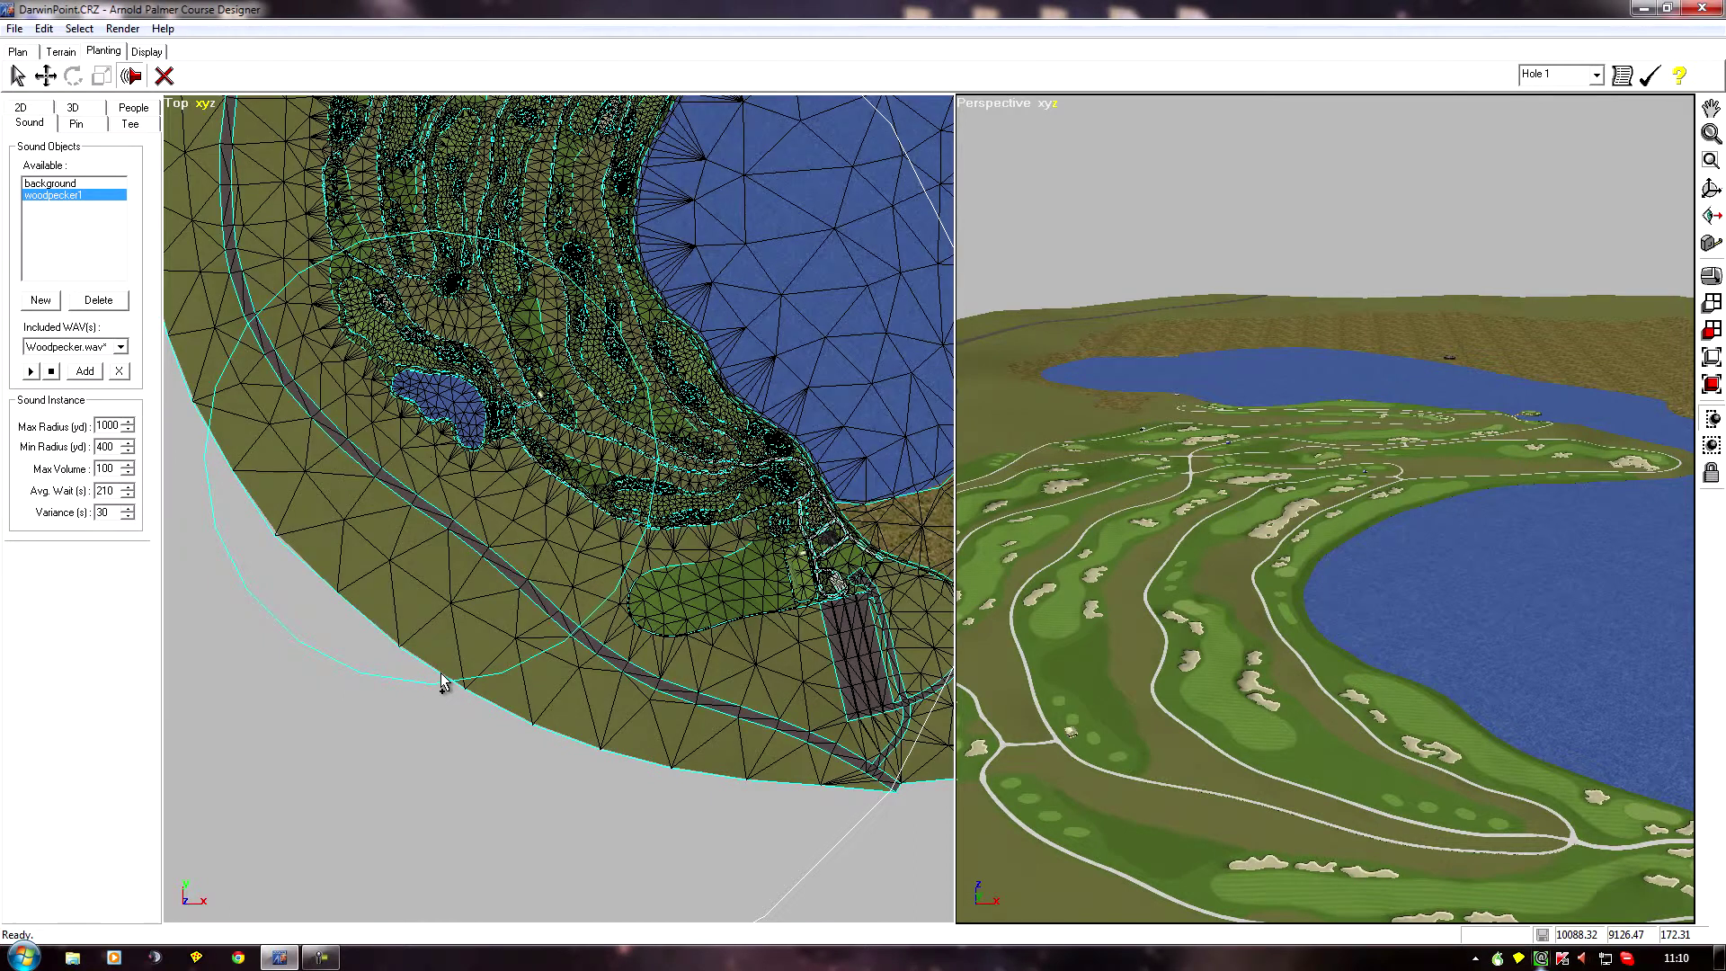
scroll(440, 677, "down", 2)
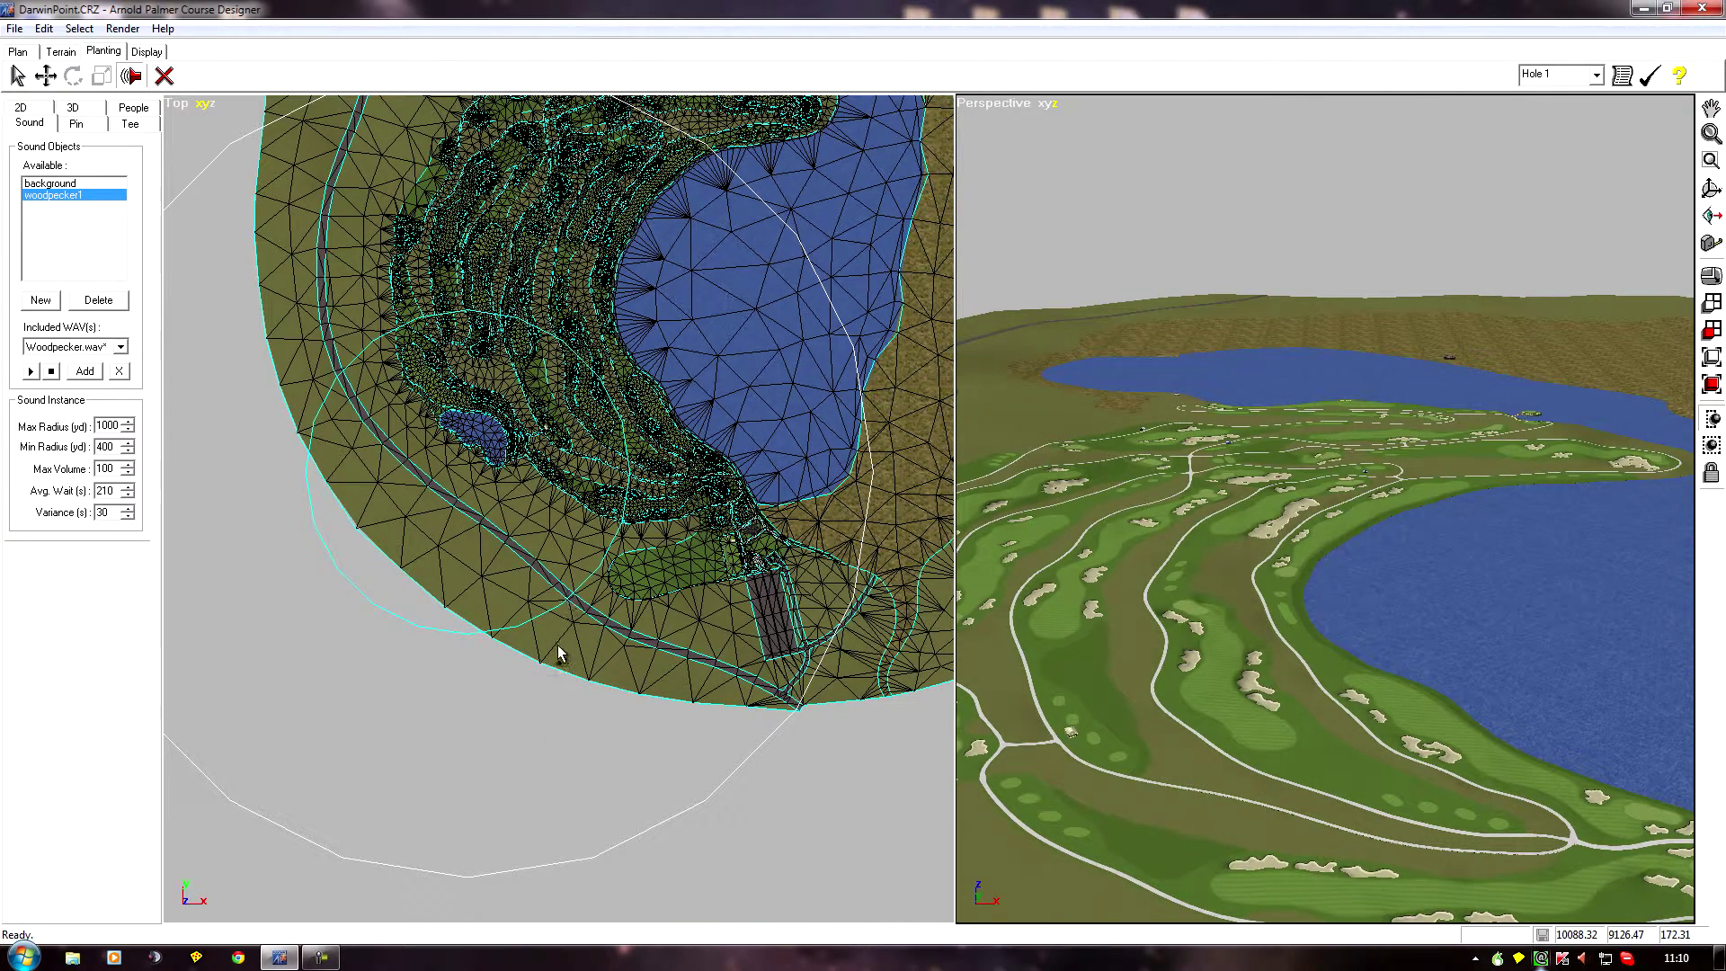
scroll(536, 661, "down", 2)
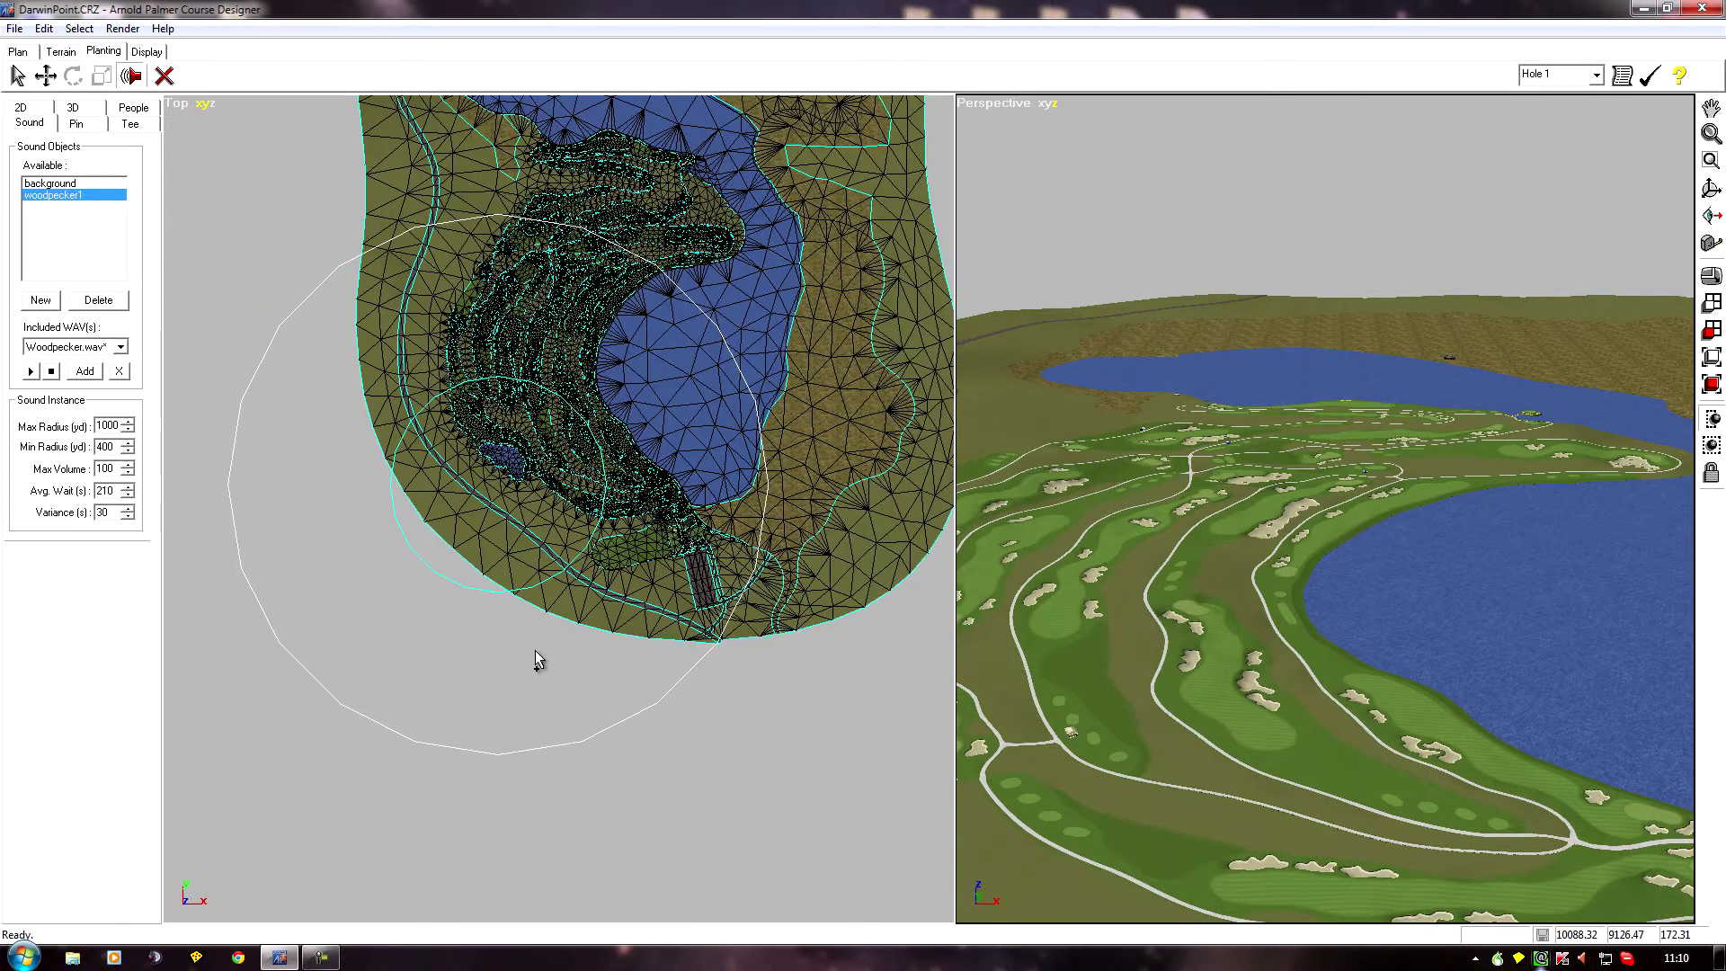
middle_click_drag(536, 651, 506, 705)
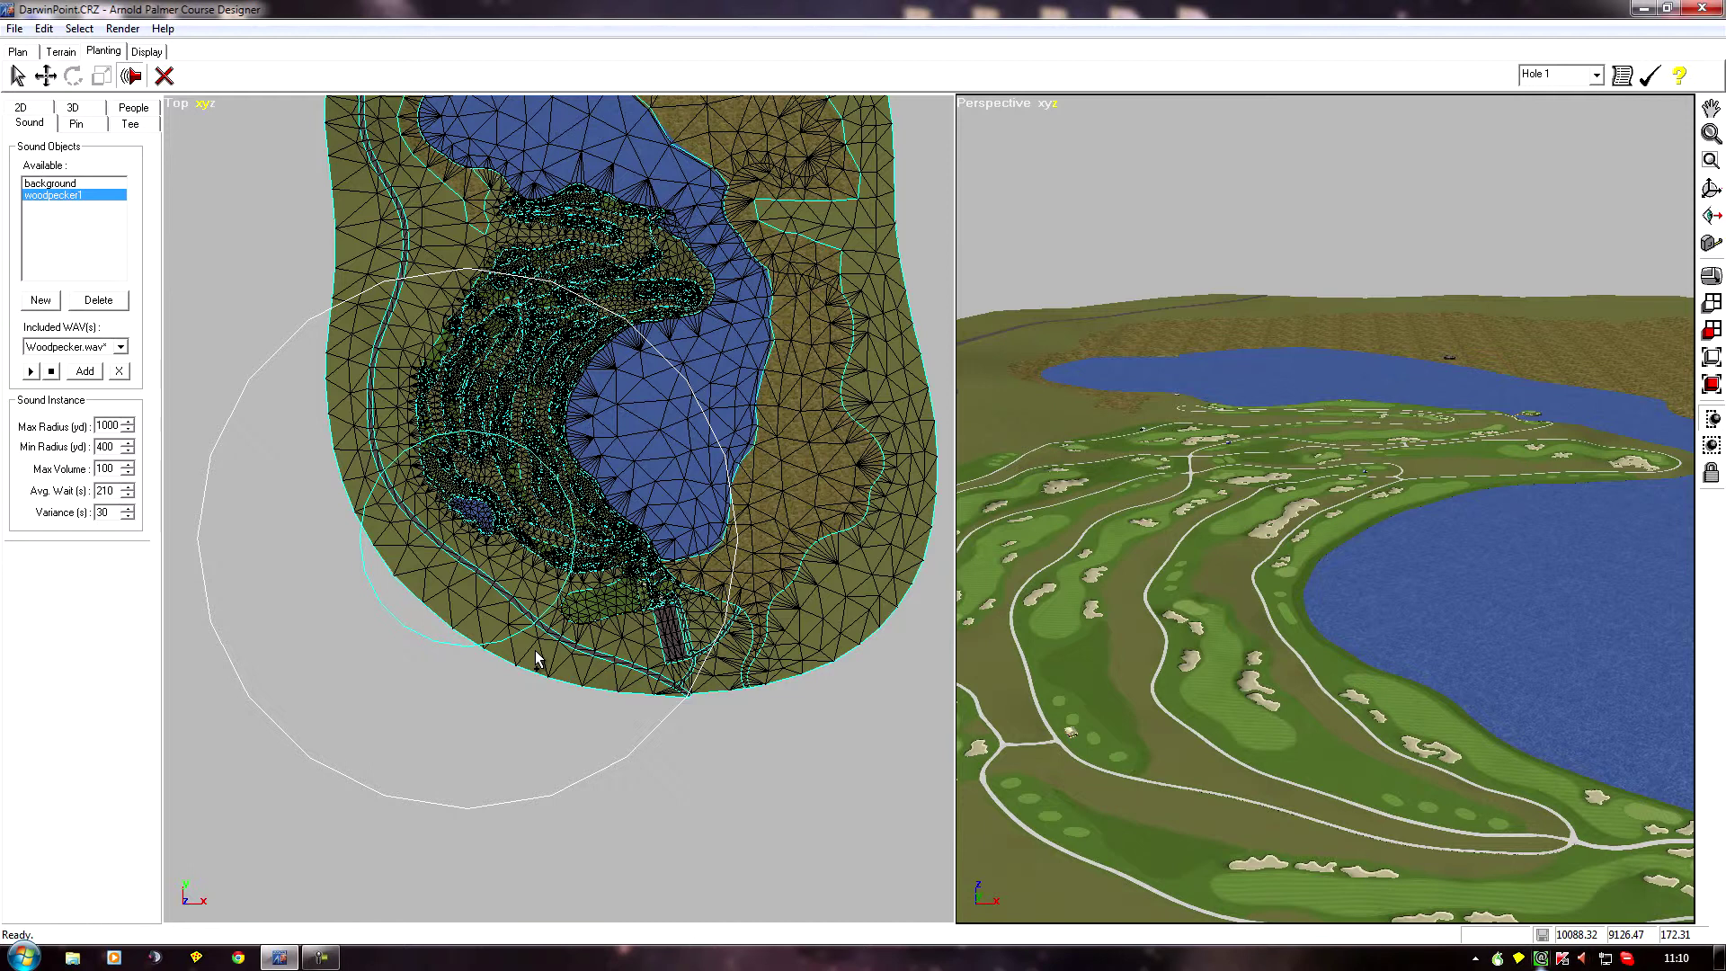
middle_click_drag(320, 337, 315, 601)
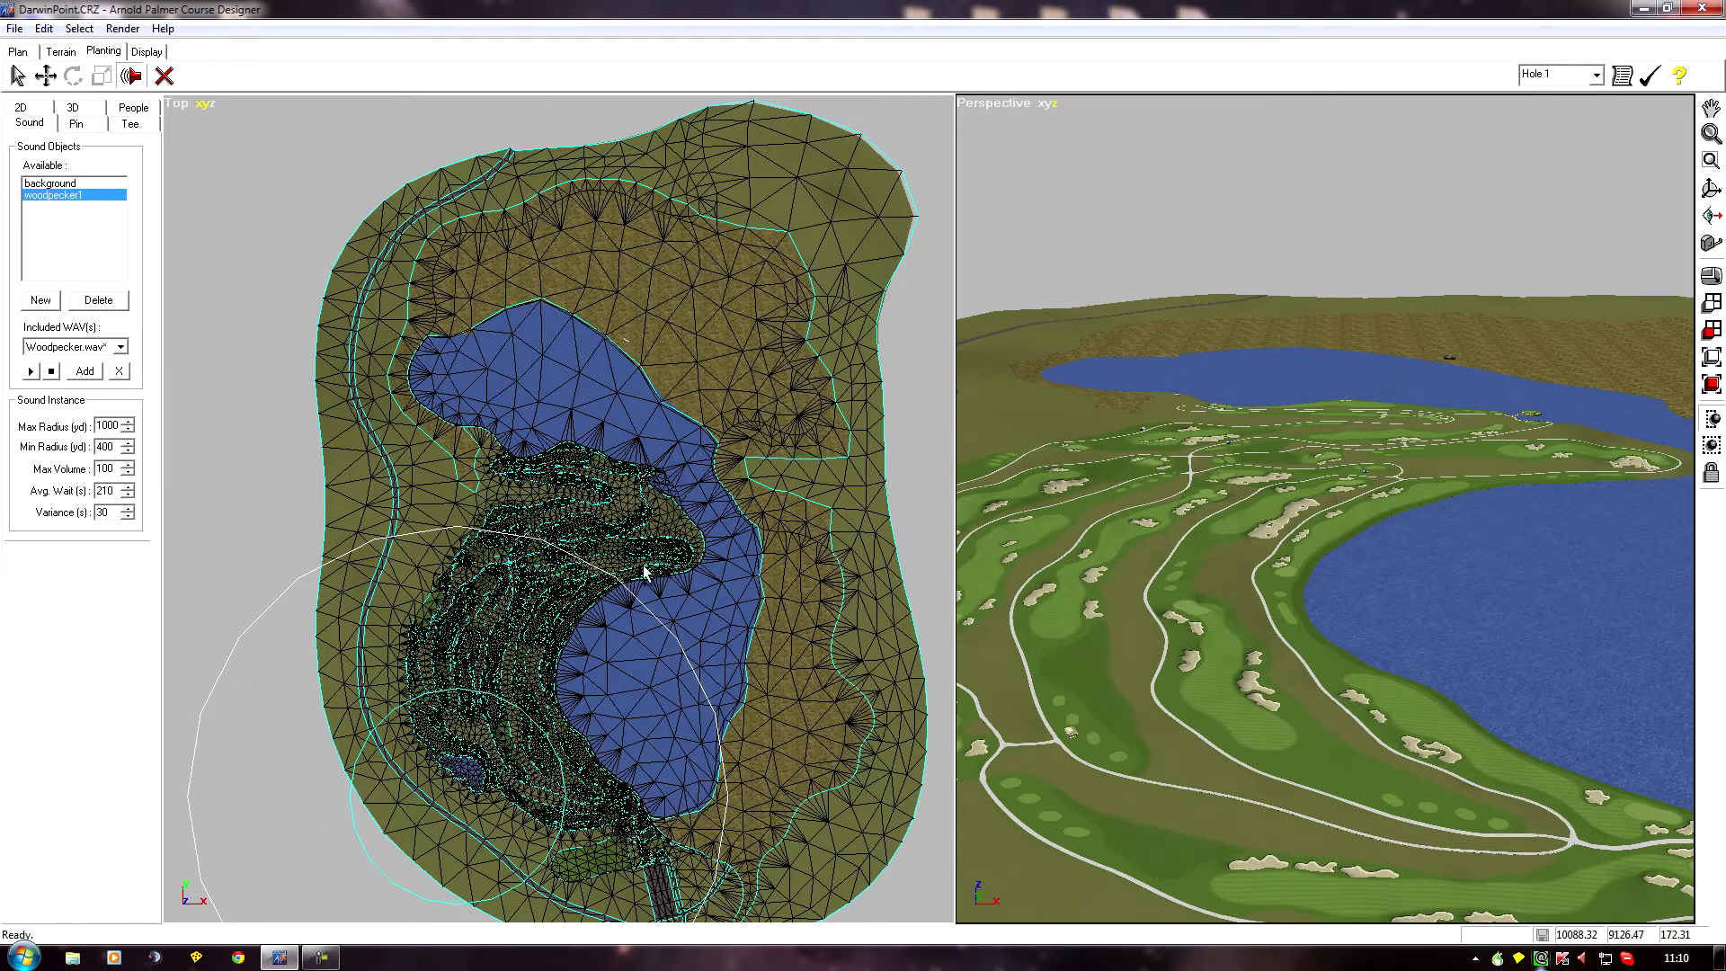
middle_click_drag(469, 695, 501, 528)
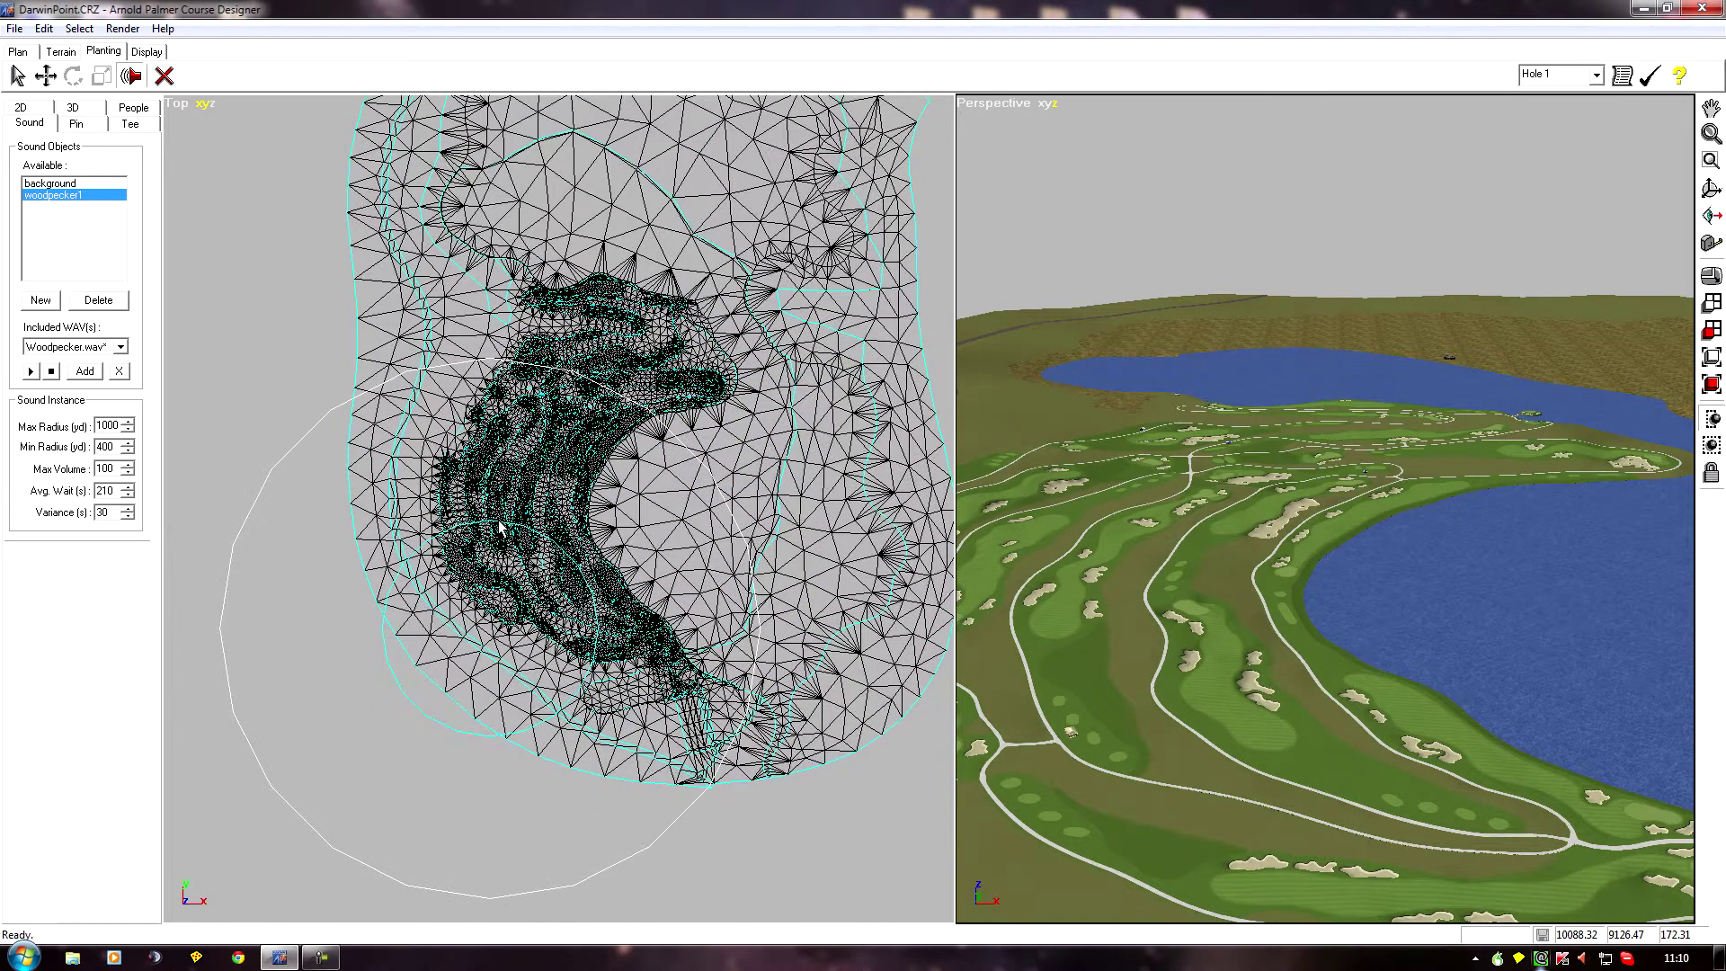